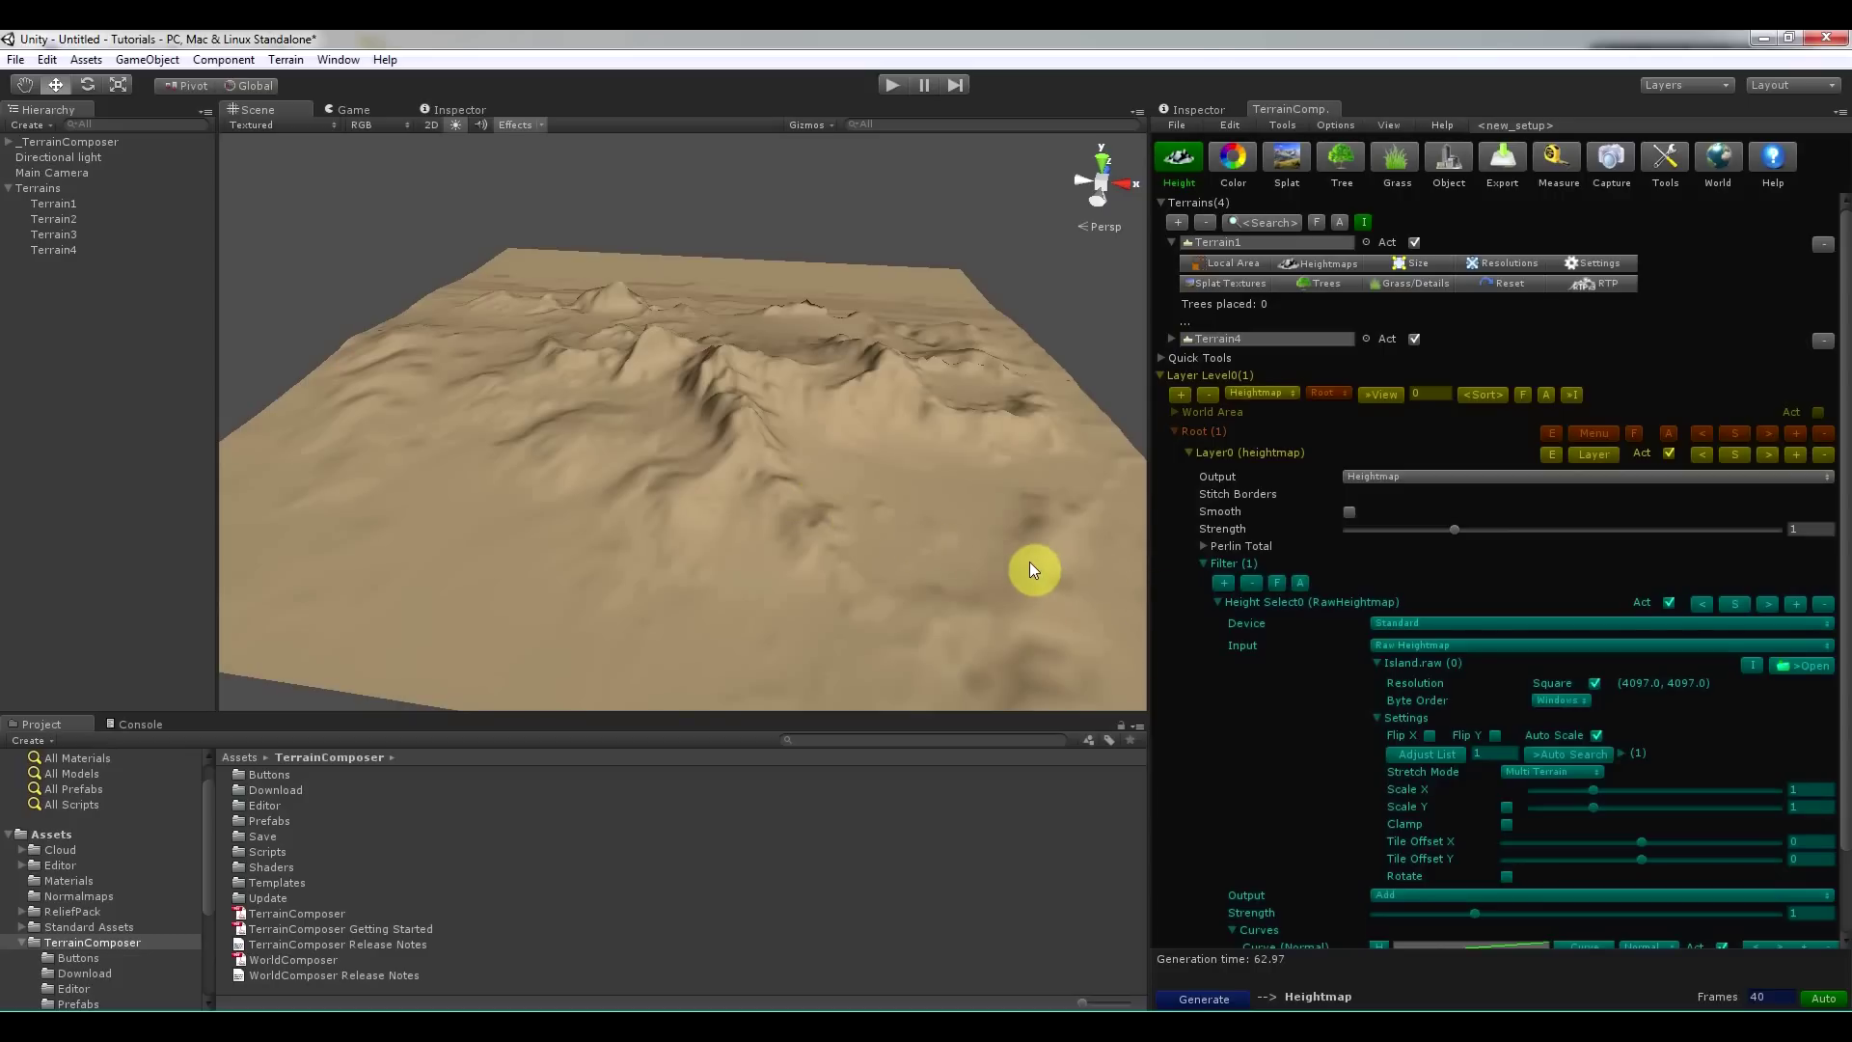
Switch the pivot to Center and drag Terrain2 aside to reveal it as a separate tile.
key(z)
click(492, 484)
drag(476, 374, 520, 421)
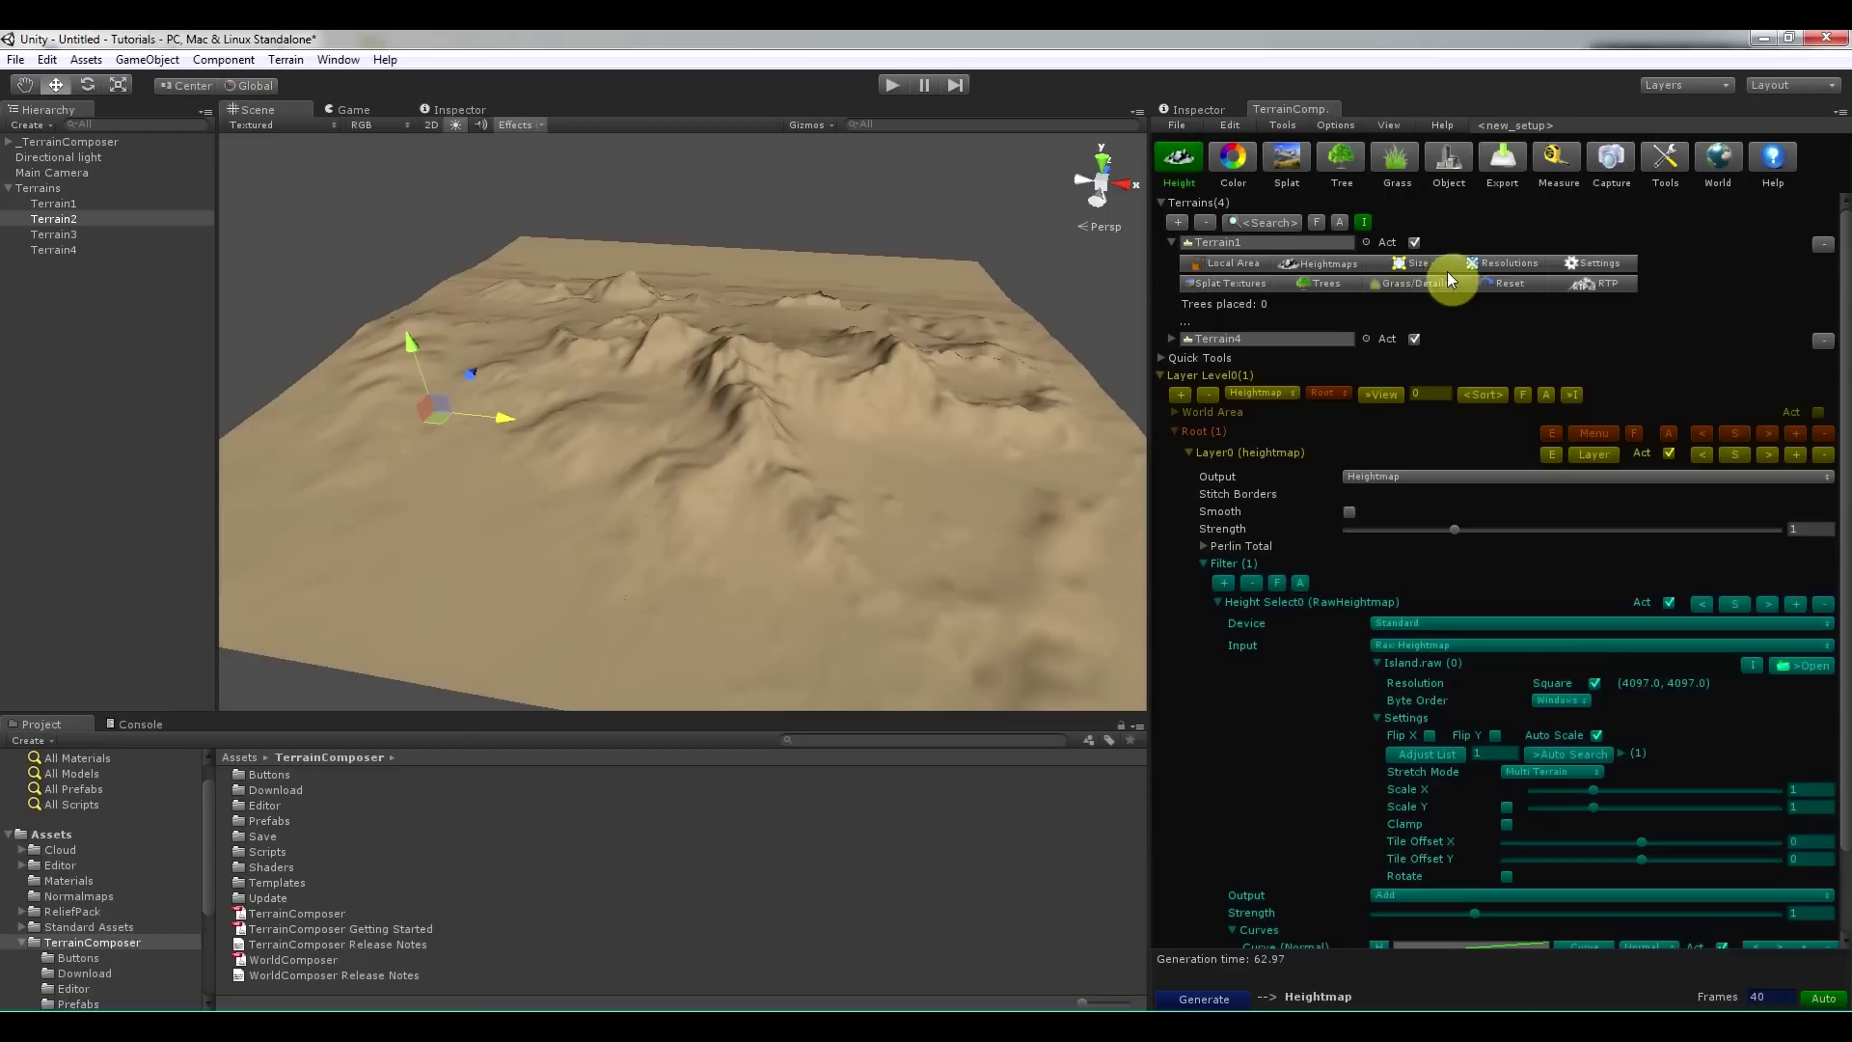
Set all four terrains' heightmap resolution to 2049 and regenerate the island heights.
click(1493, 263)
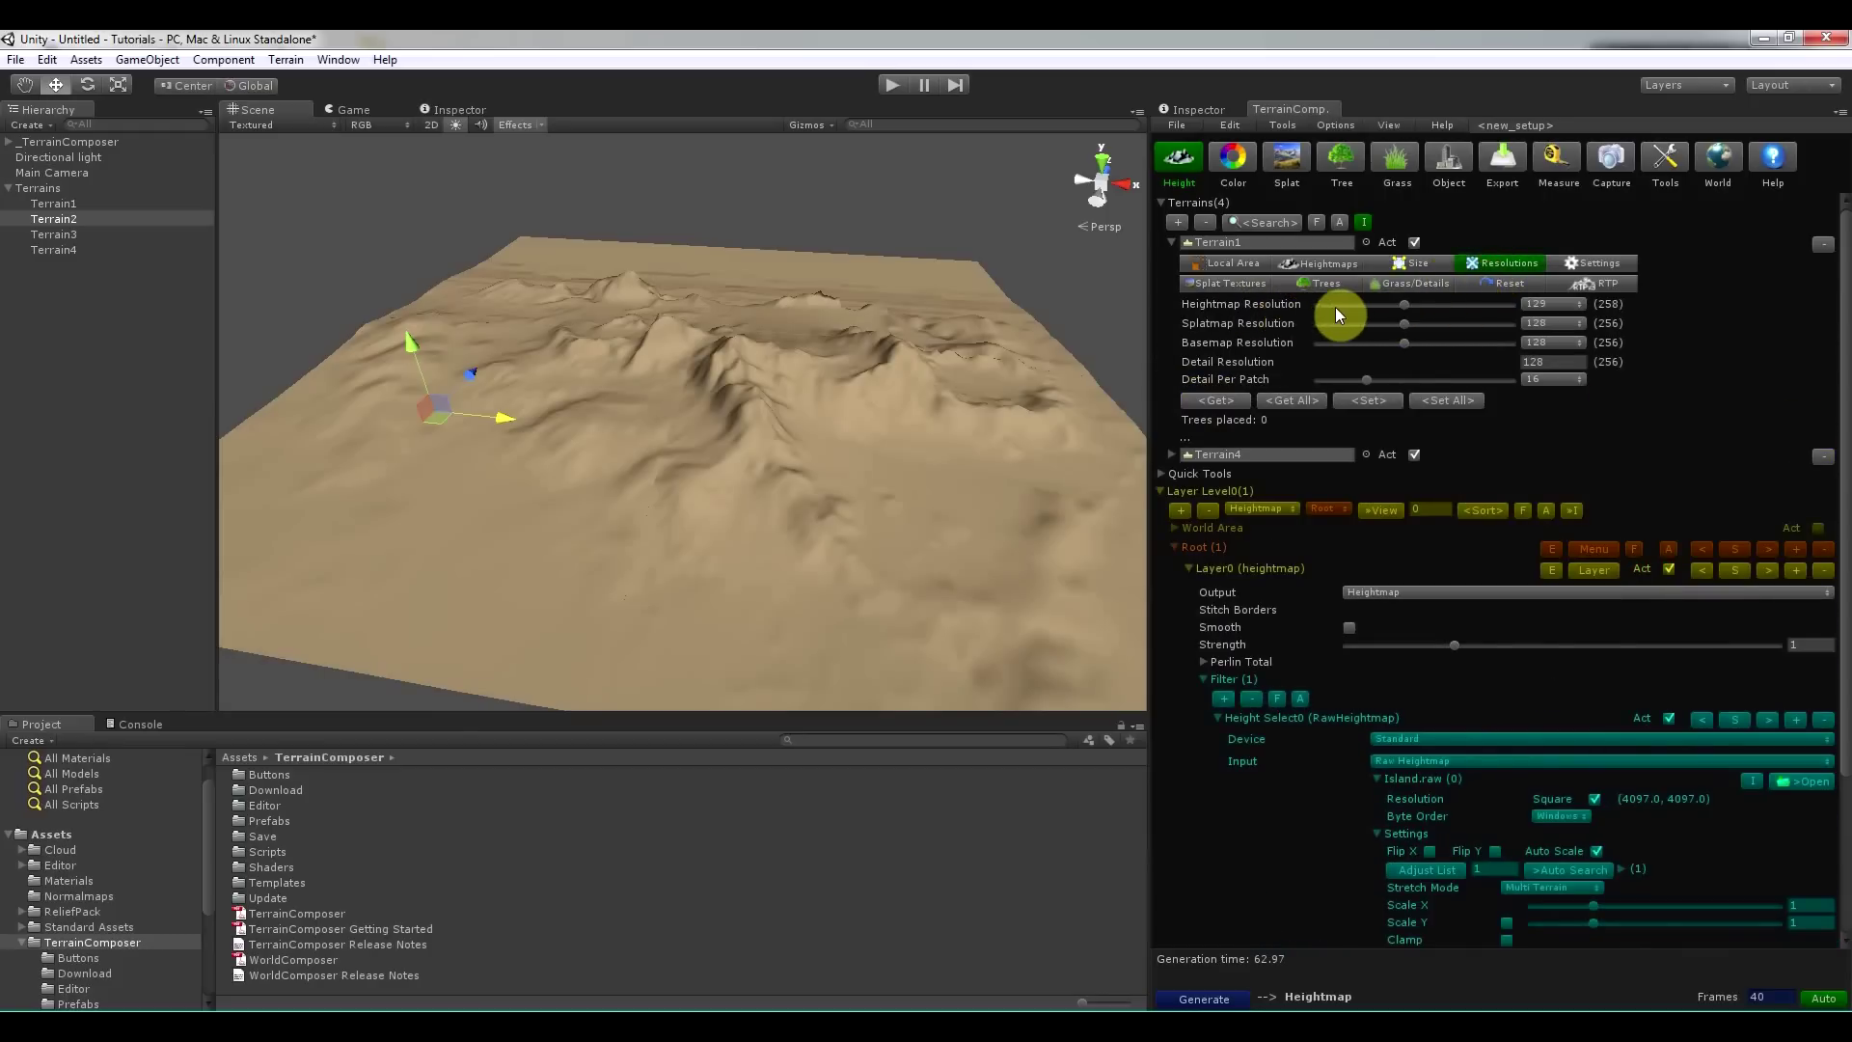
drag(1402, 305, 1452, 306)
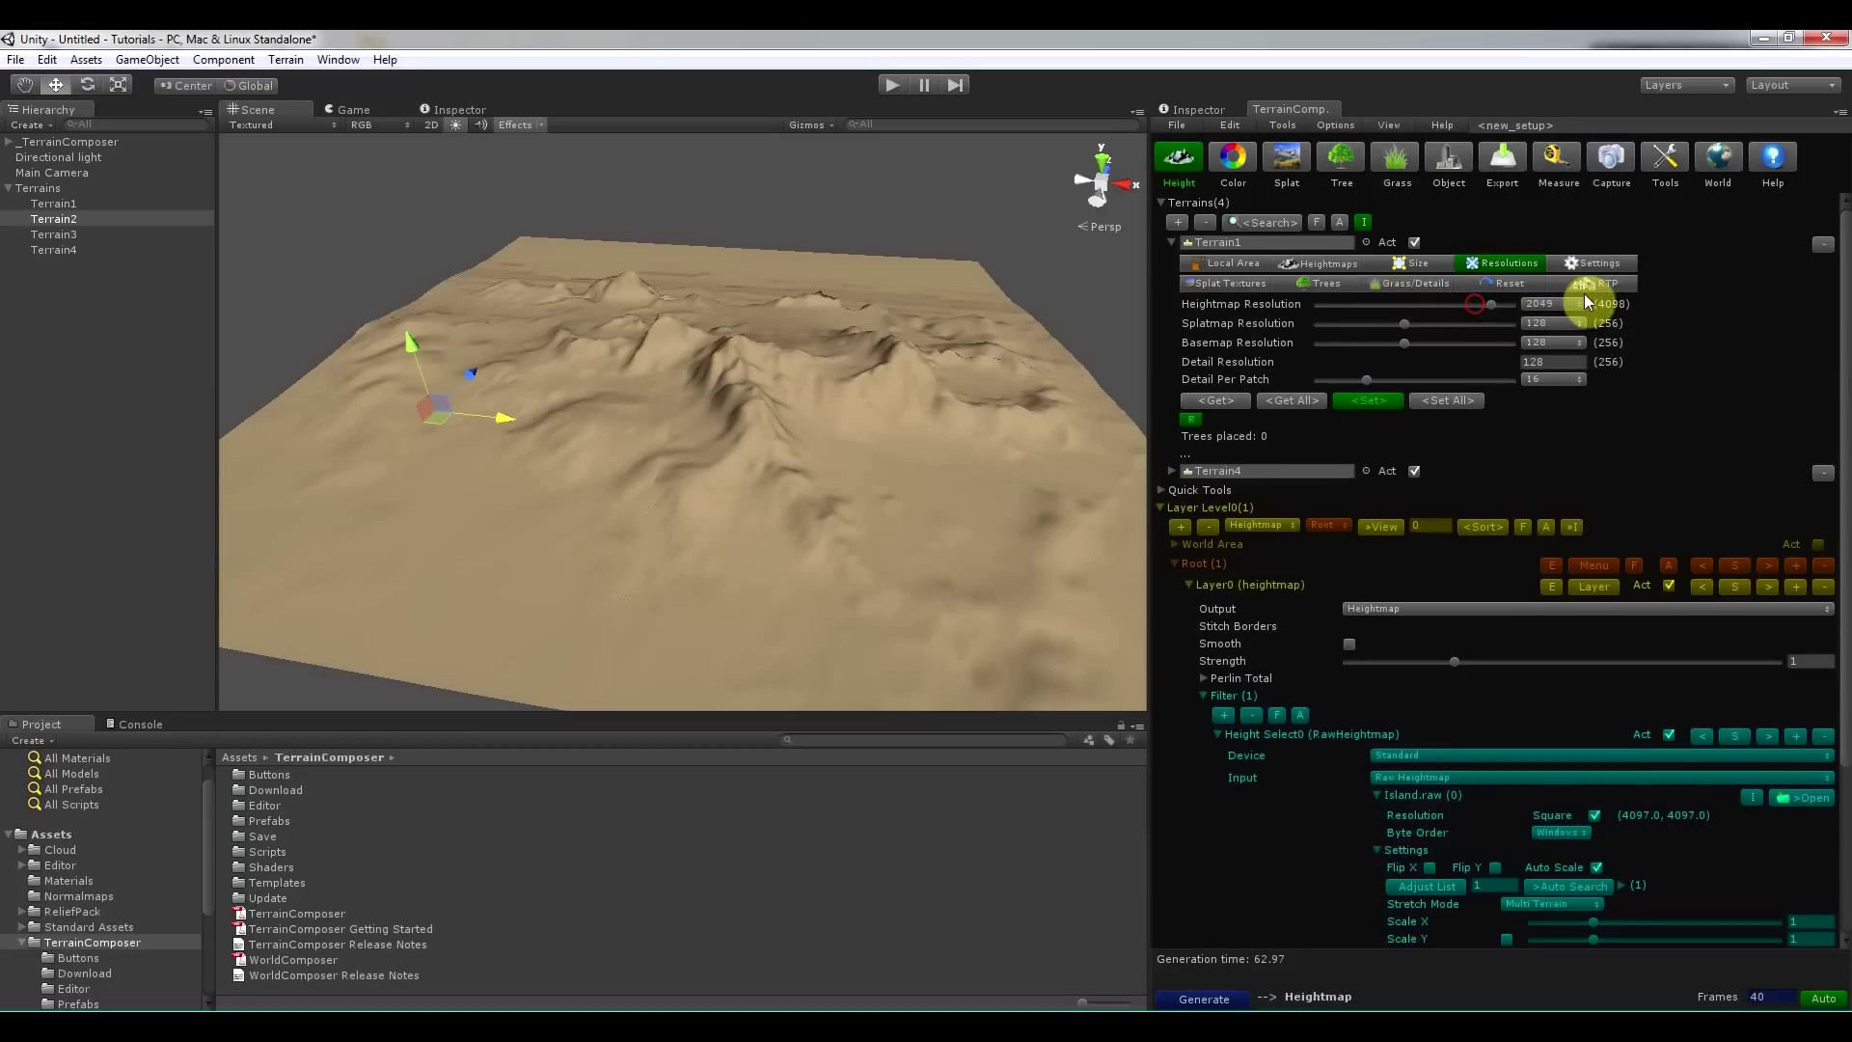
click(1447, 402)
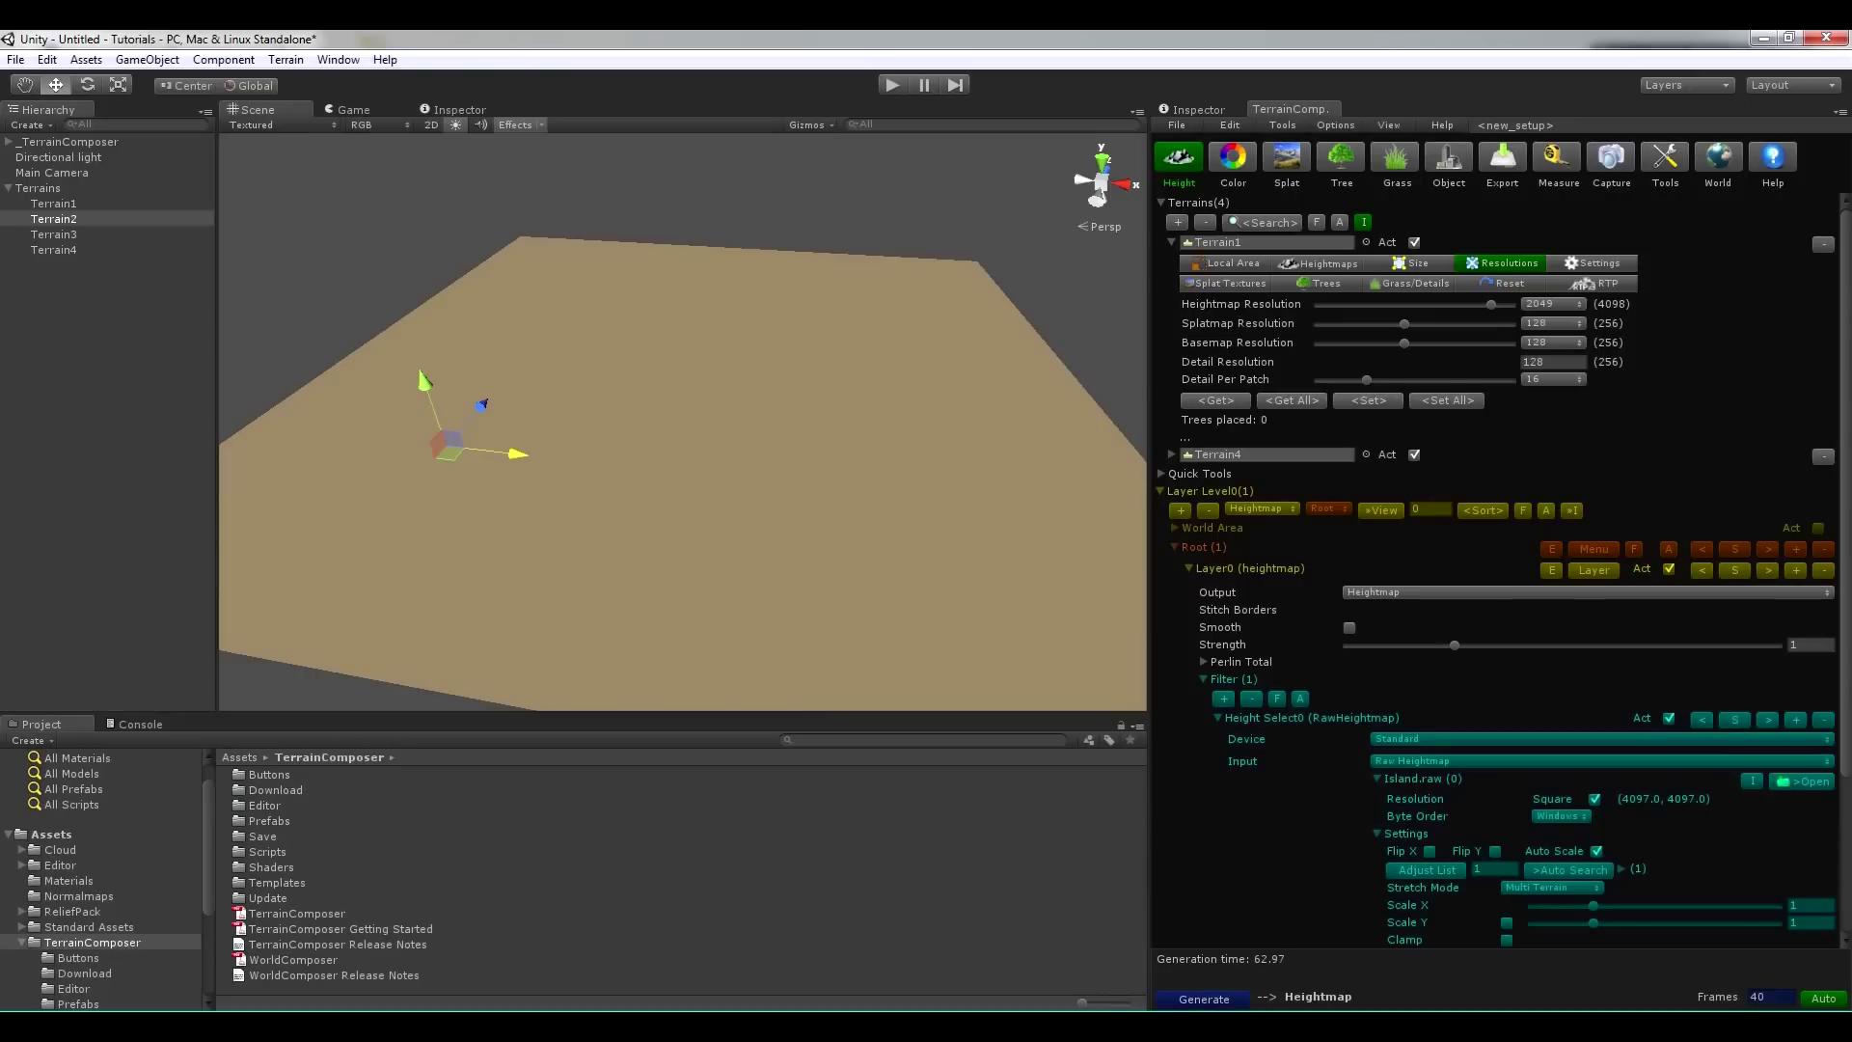
click(1181, 1001)
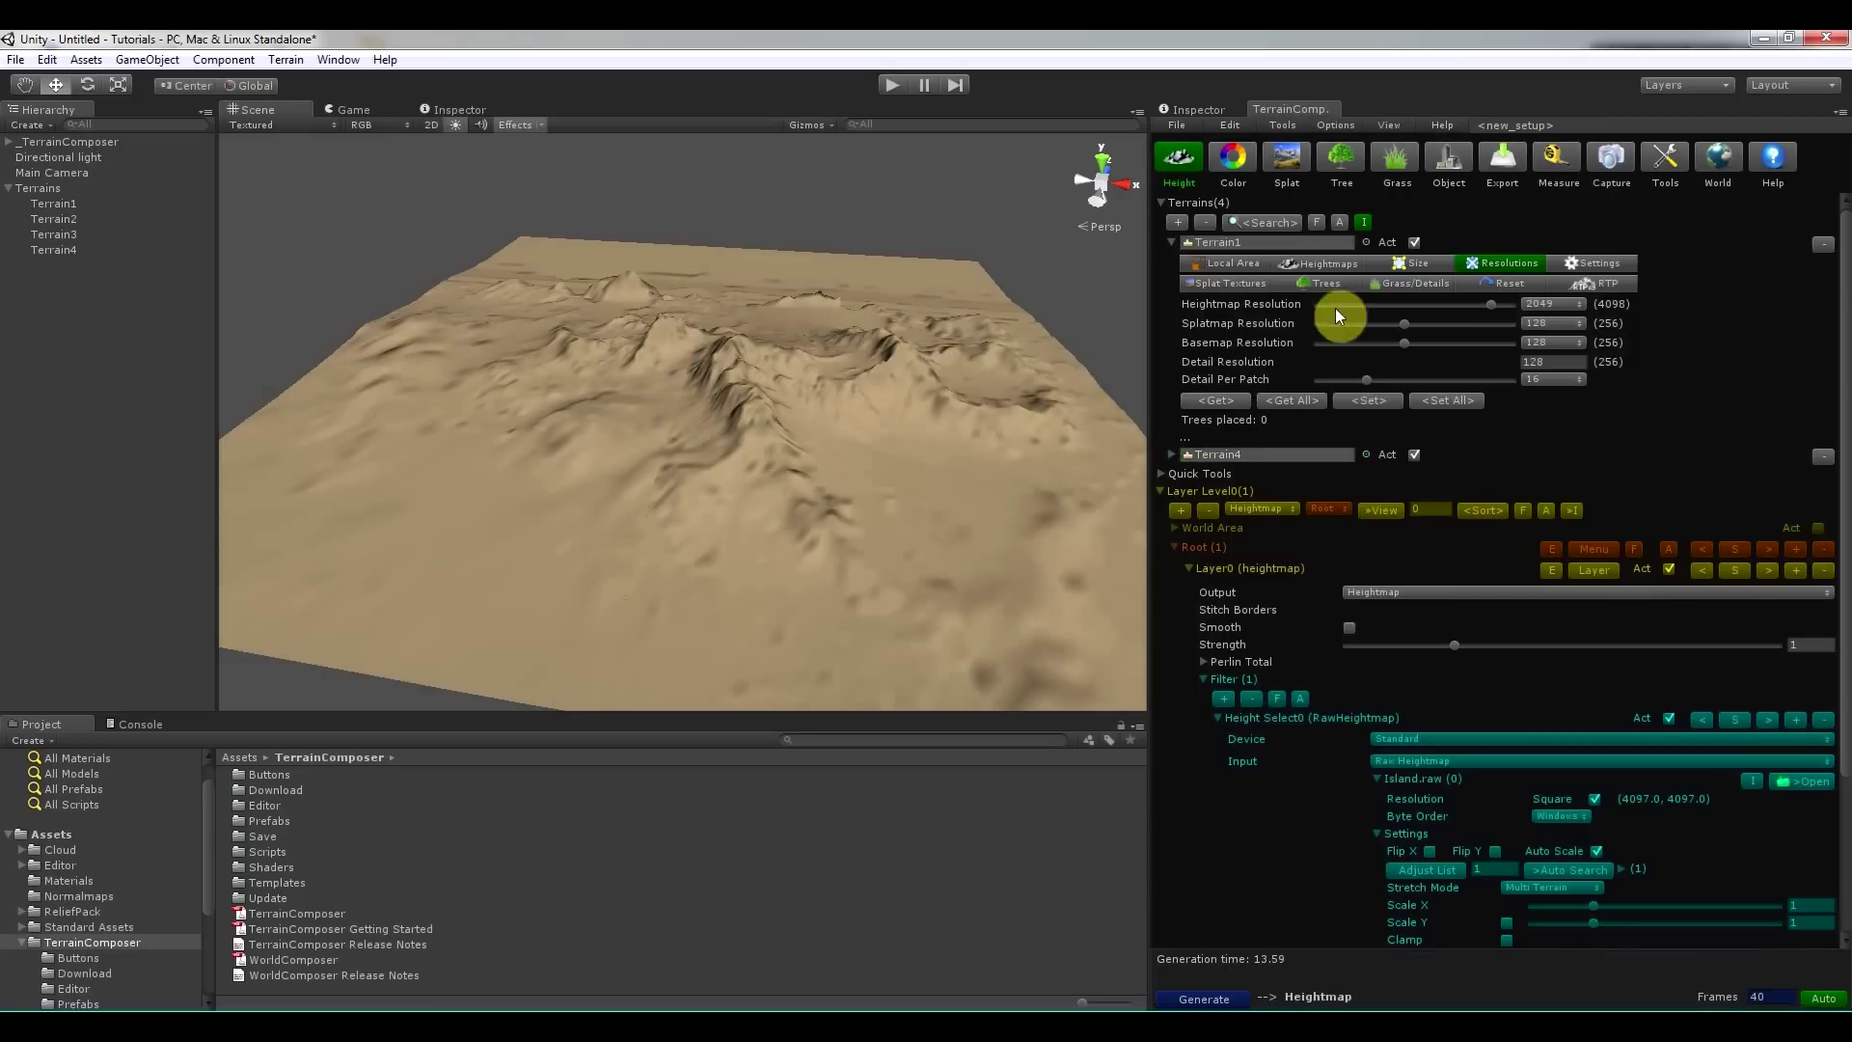
Lower Pixel Error to 1 and keep Terrain1's Local Area colormap resolution at 2048.
click(1595, 260)
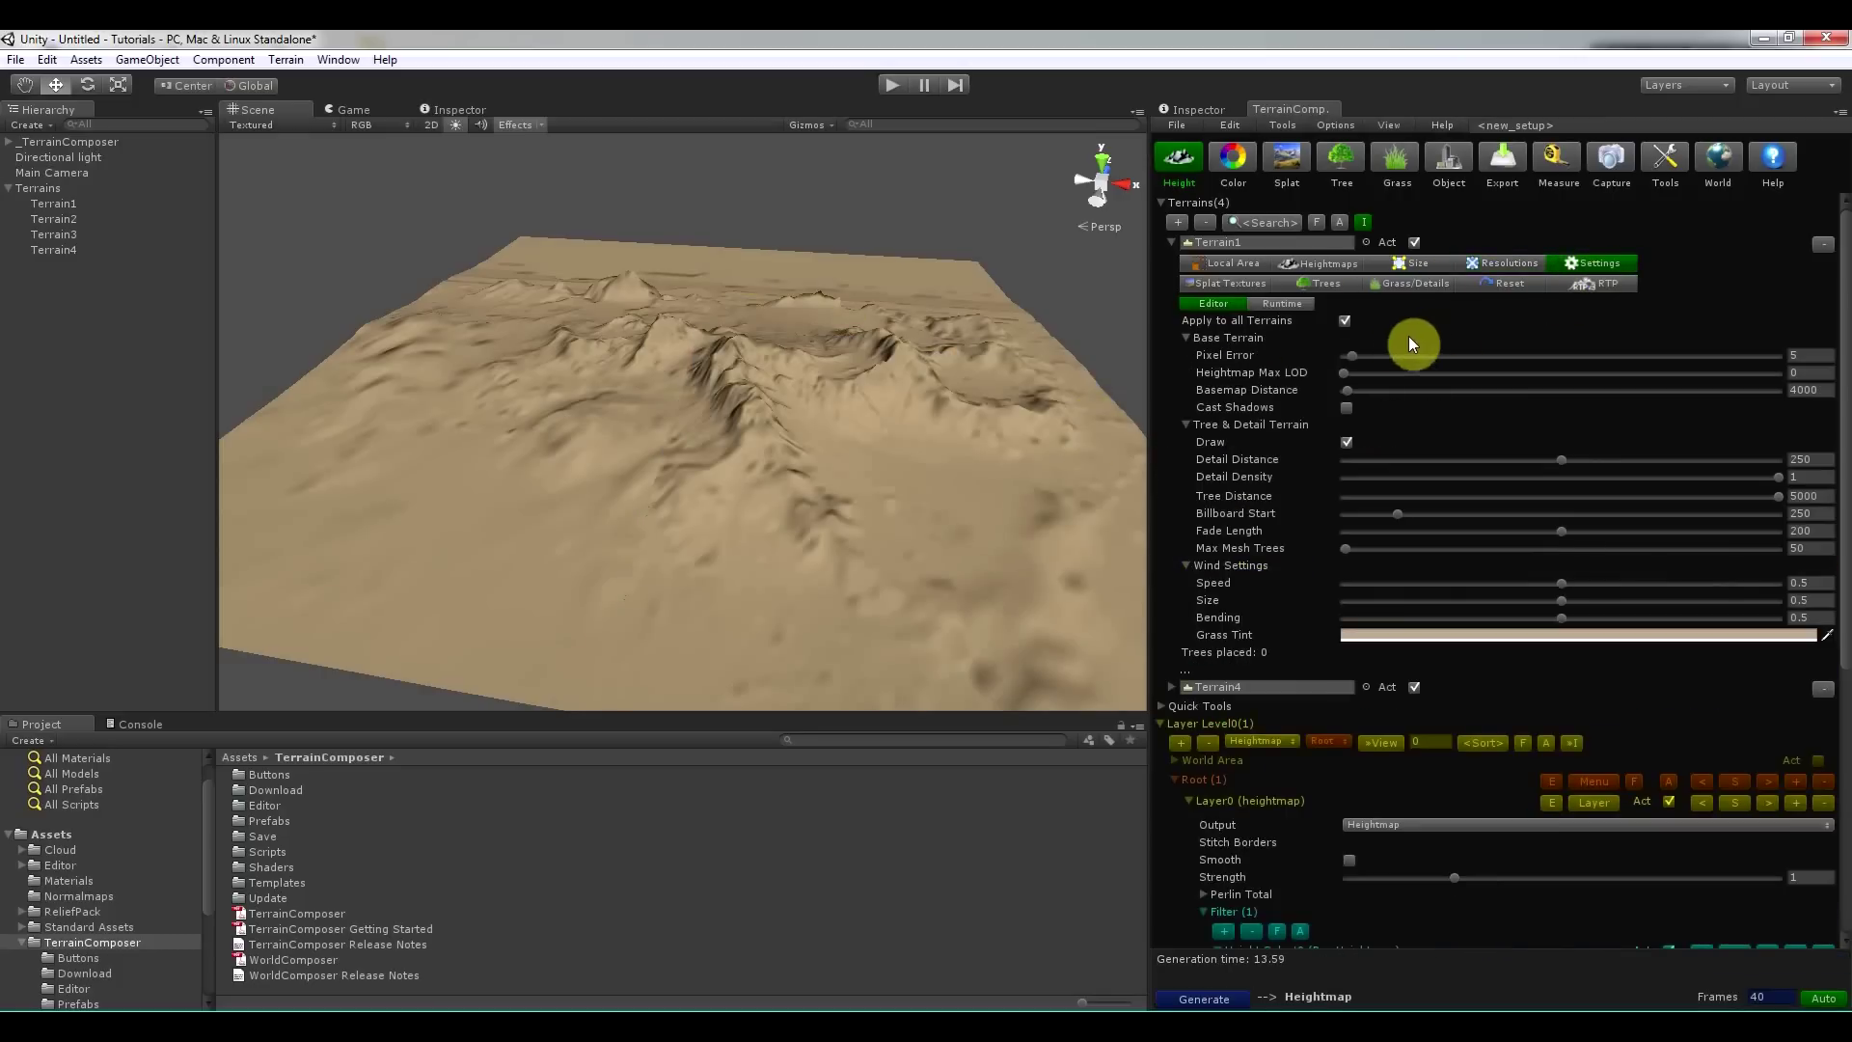
drag(1352, 353, 1317, 359)
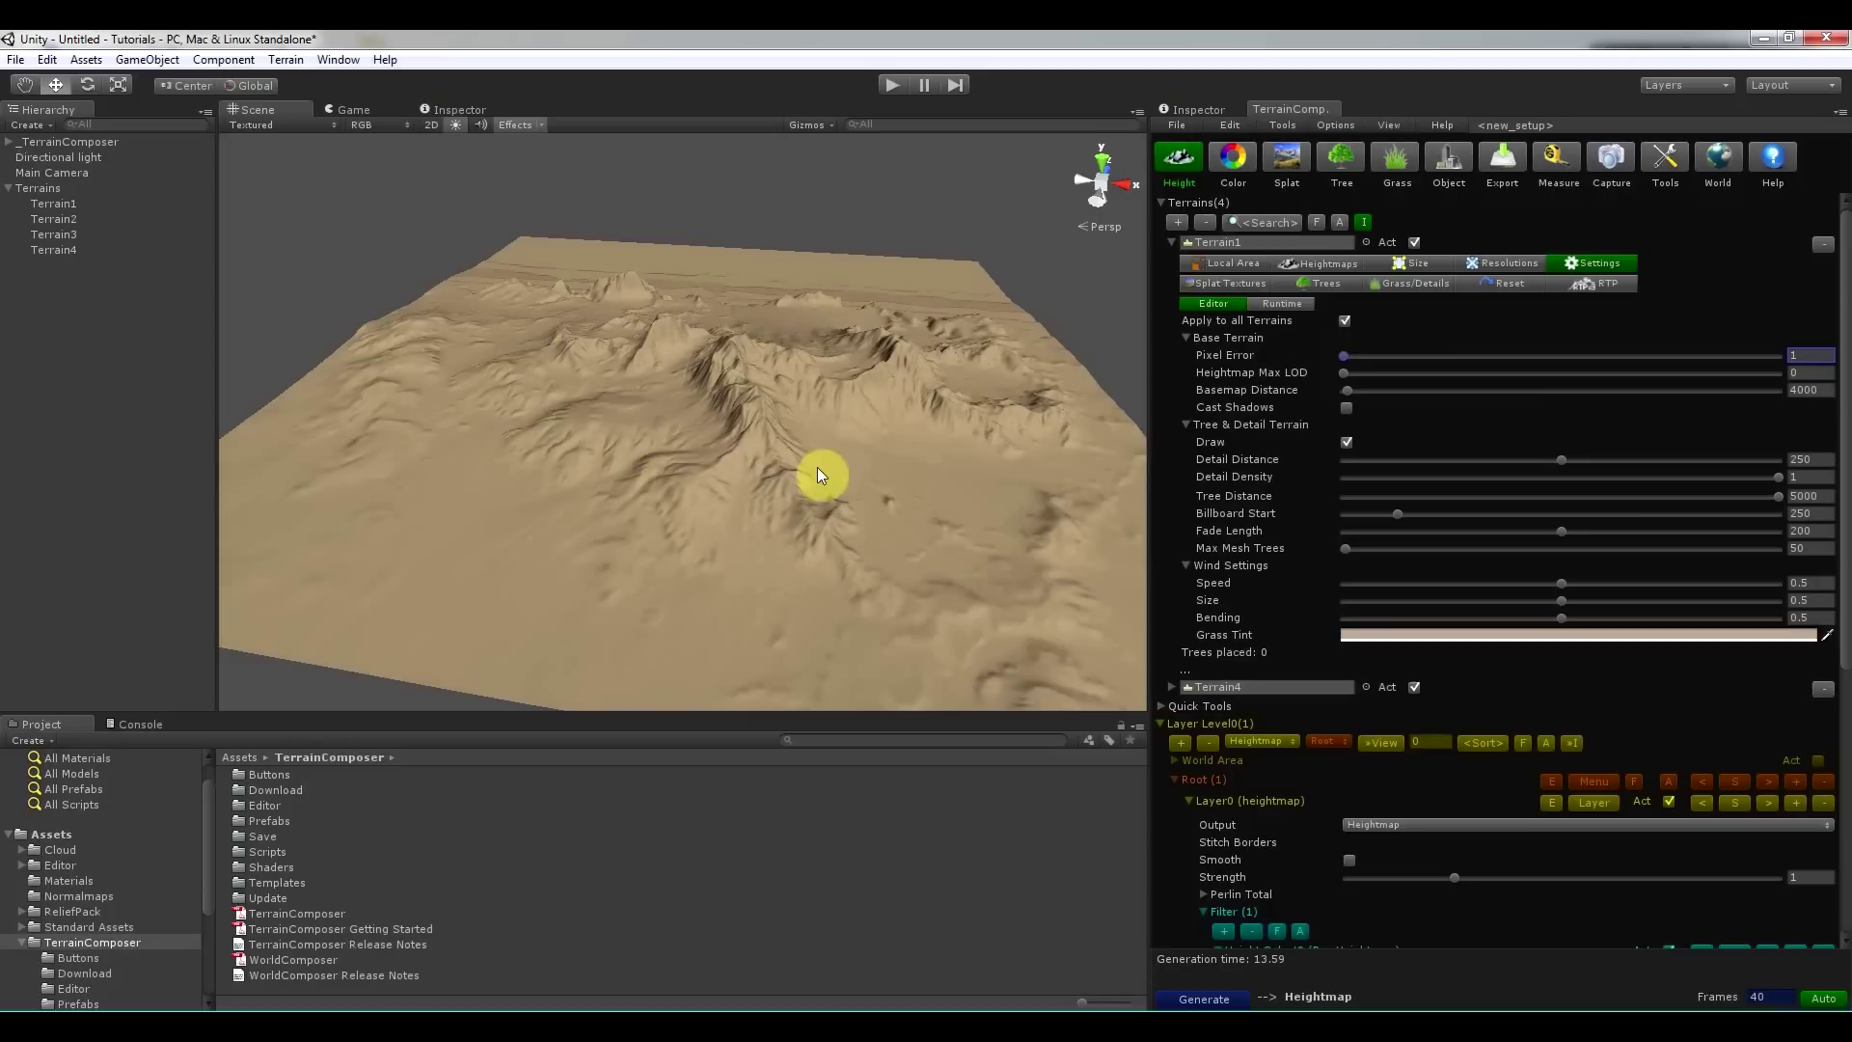
click(1534, 264)
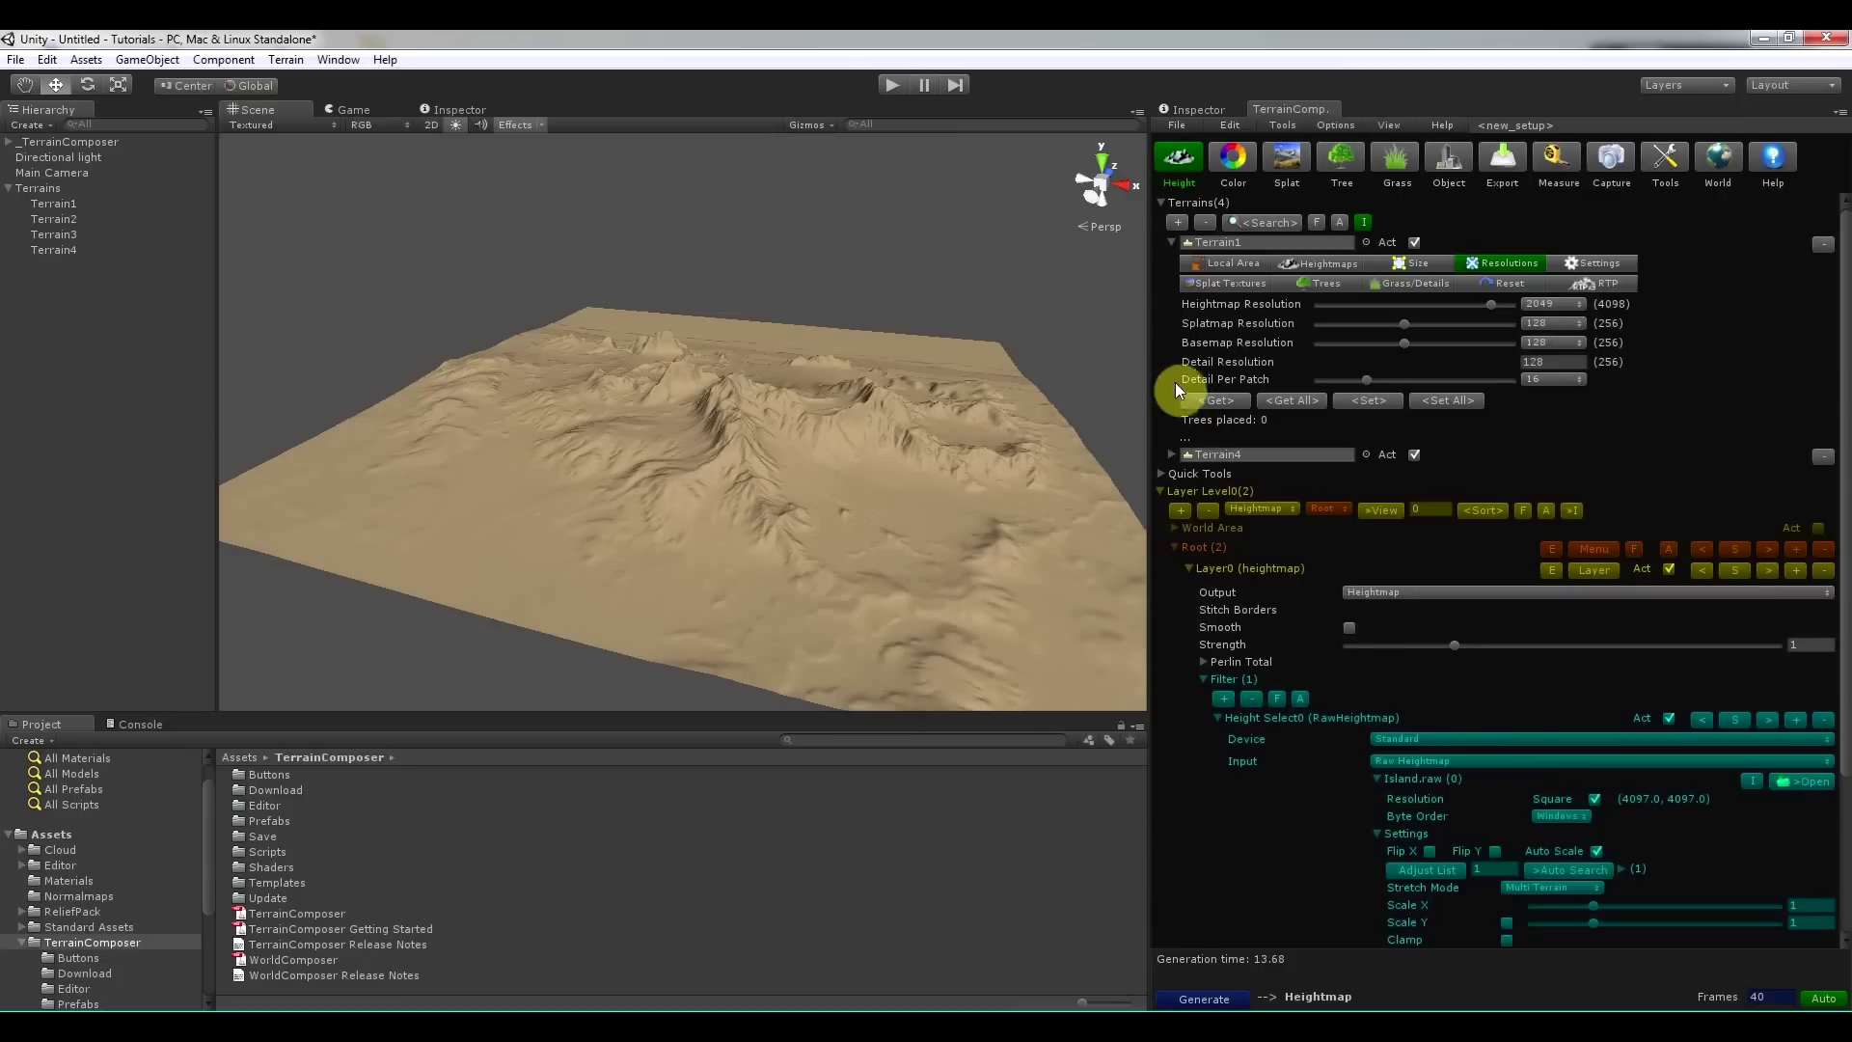
click(1212, 262)
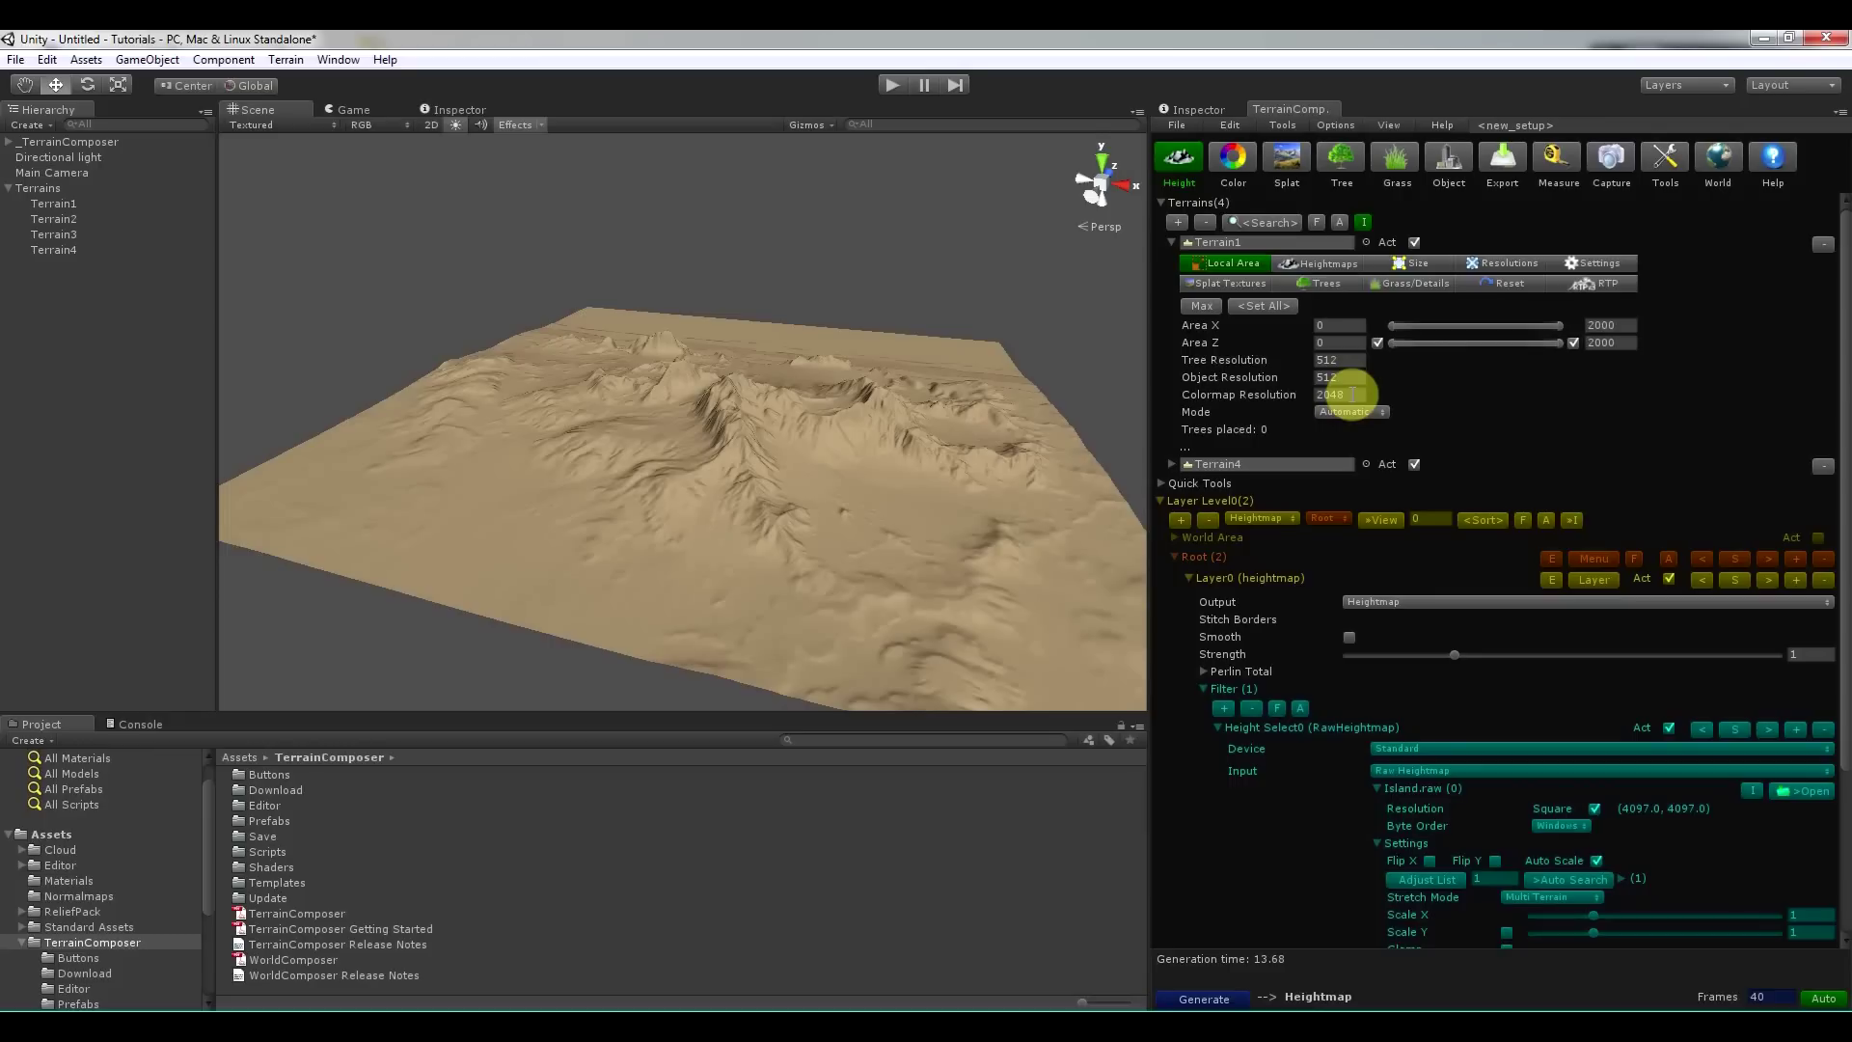
text(10)
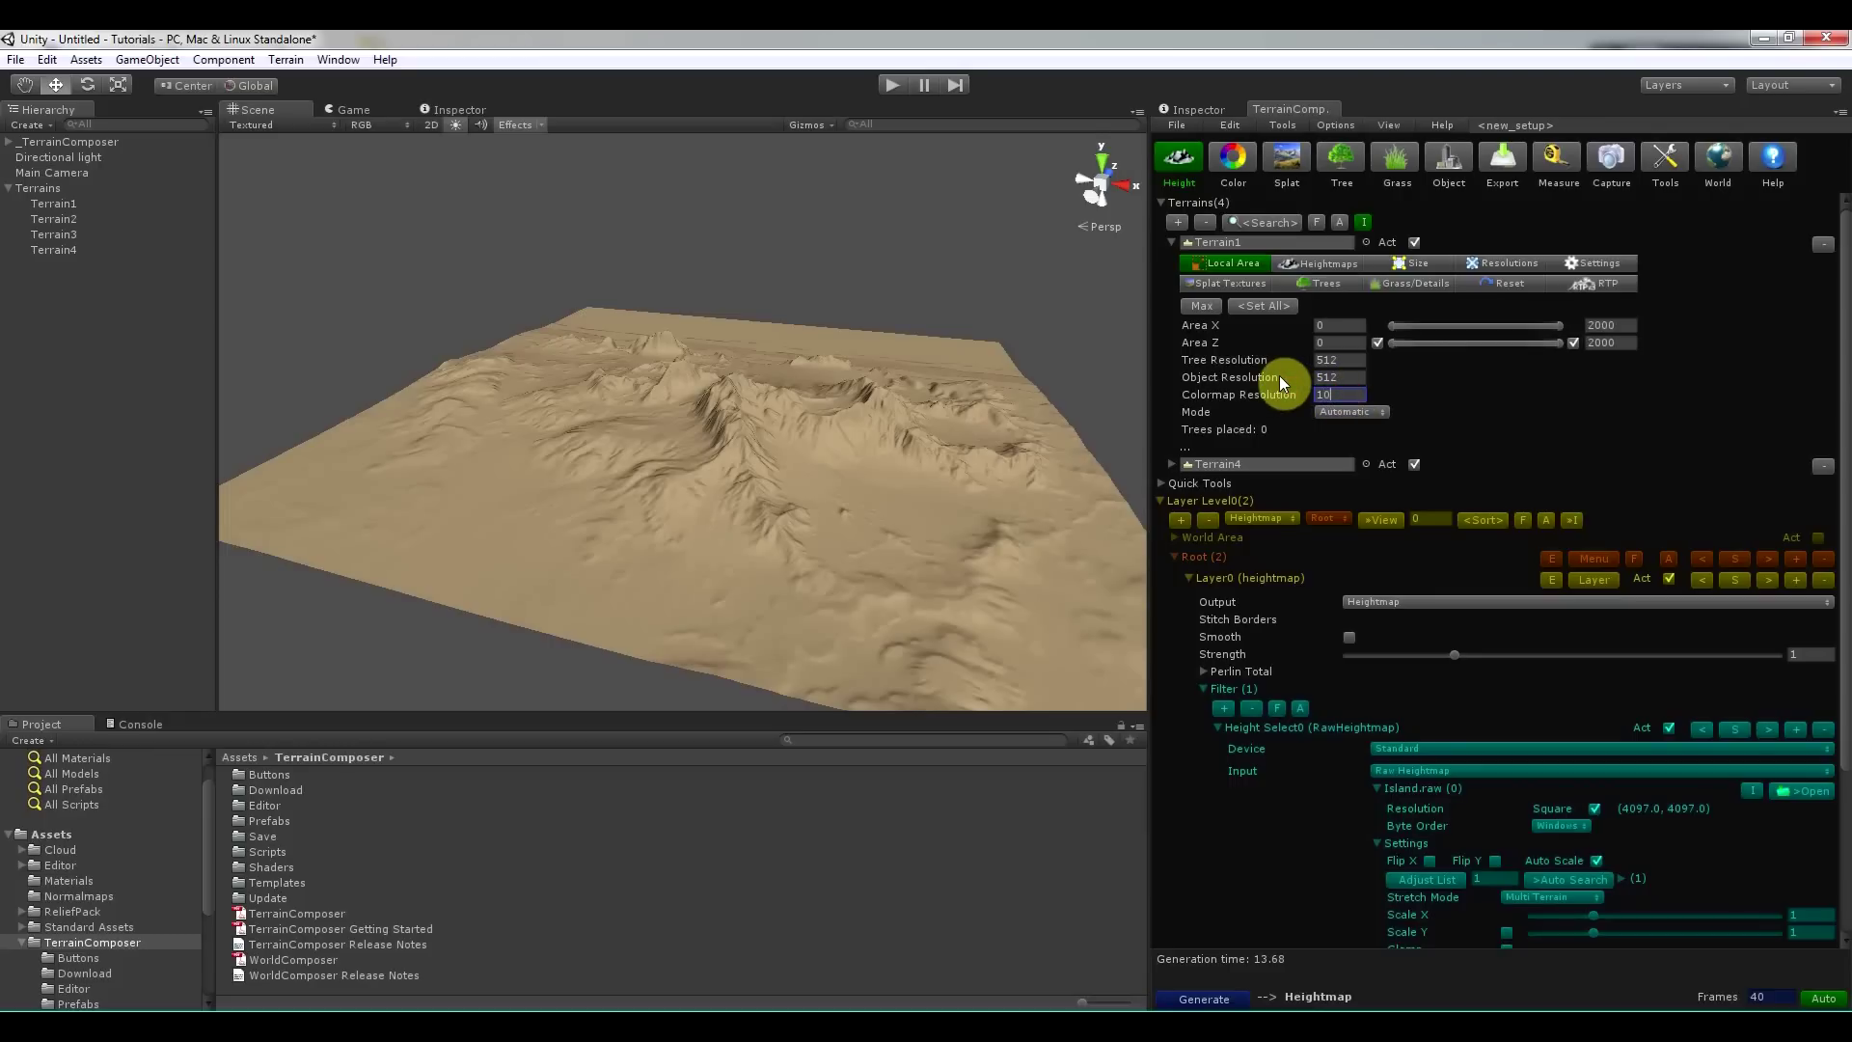
text(2)
text(48)
Add a new color layer under Root and load the normalmap.prefab preset into it.
click(1364, 464)
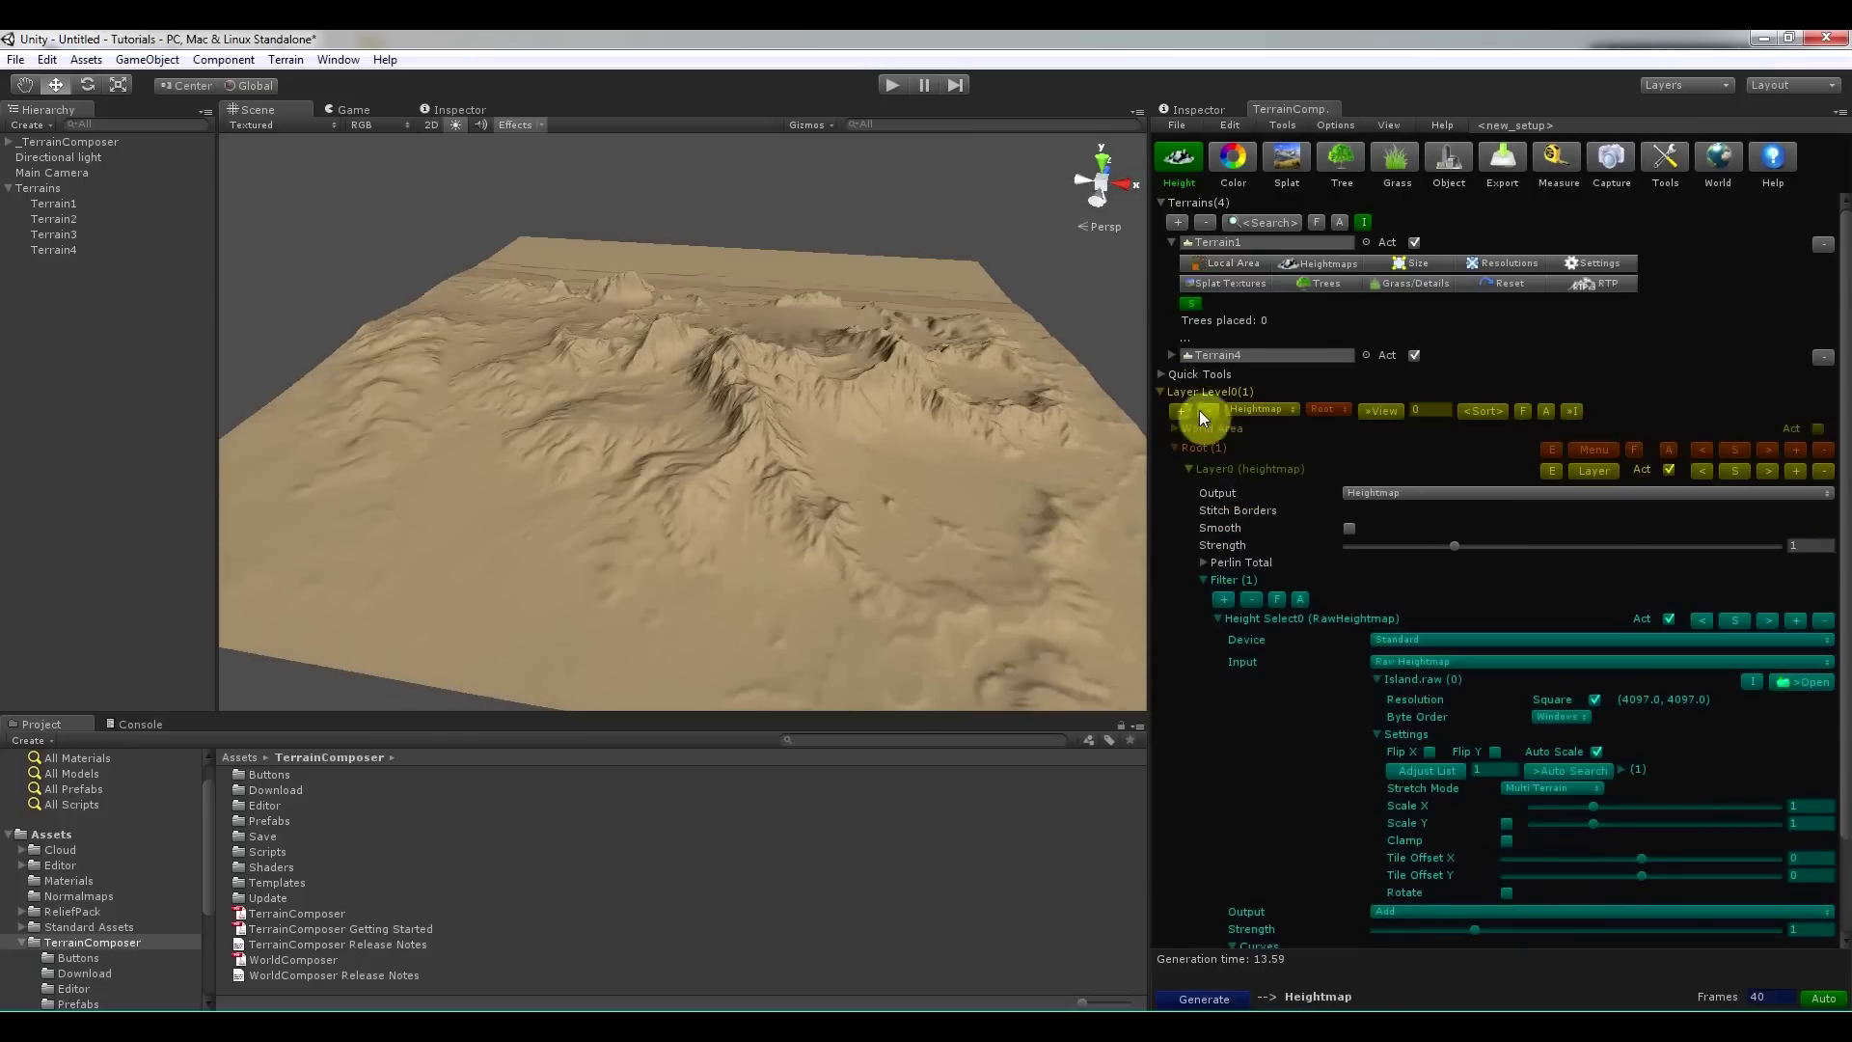
click(1240, 152)
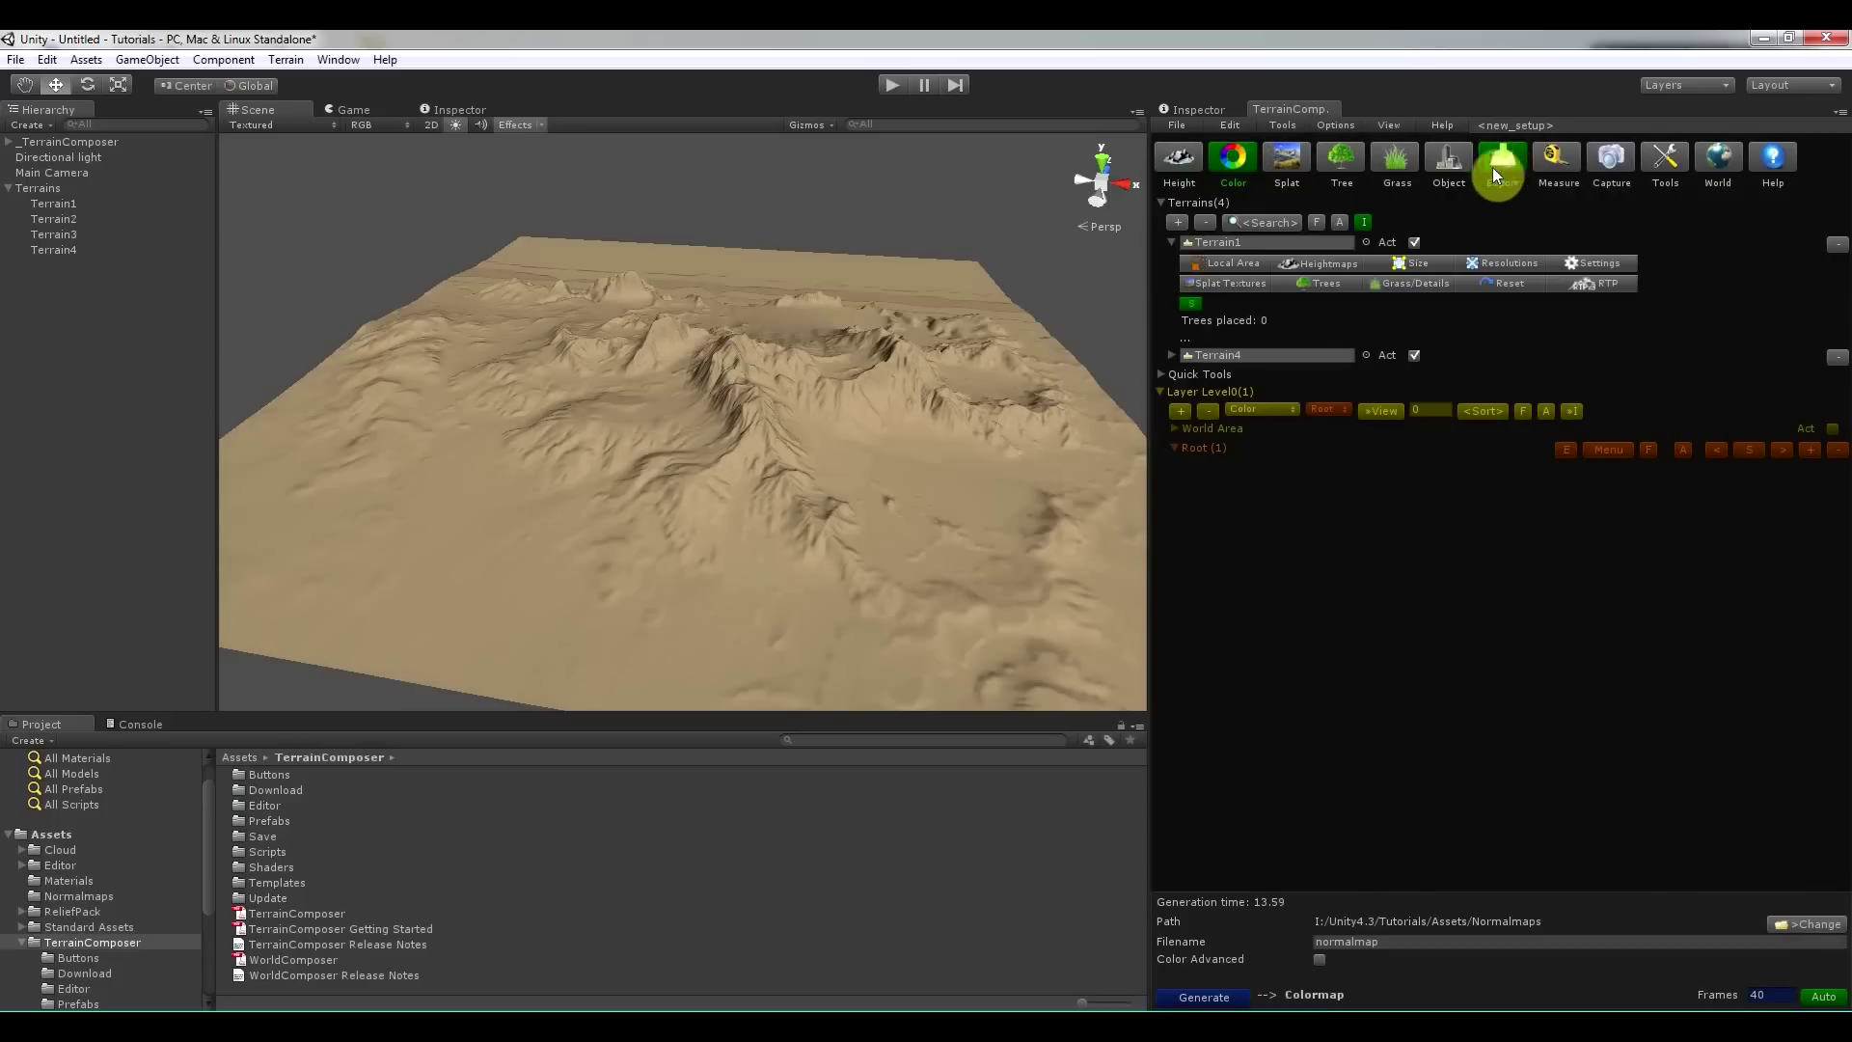
click(1175, 415)
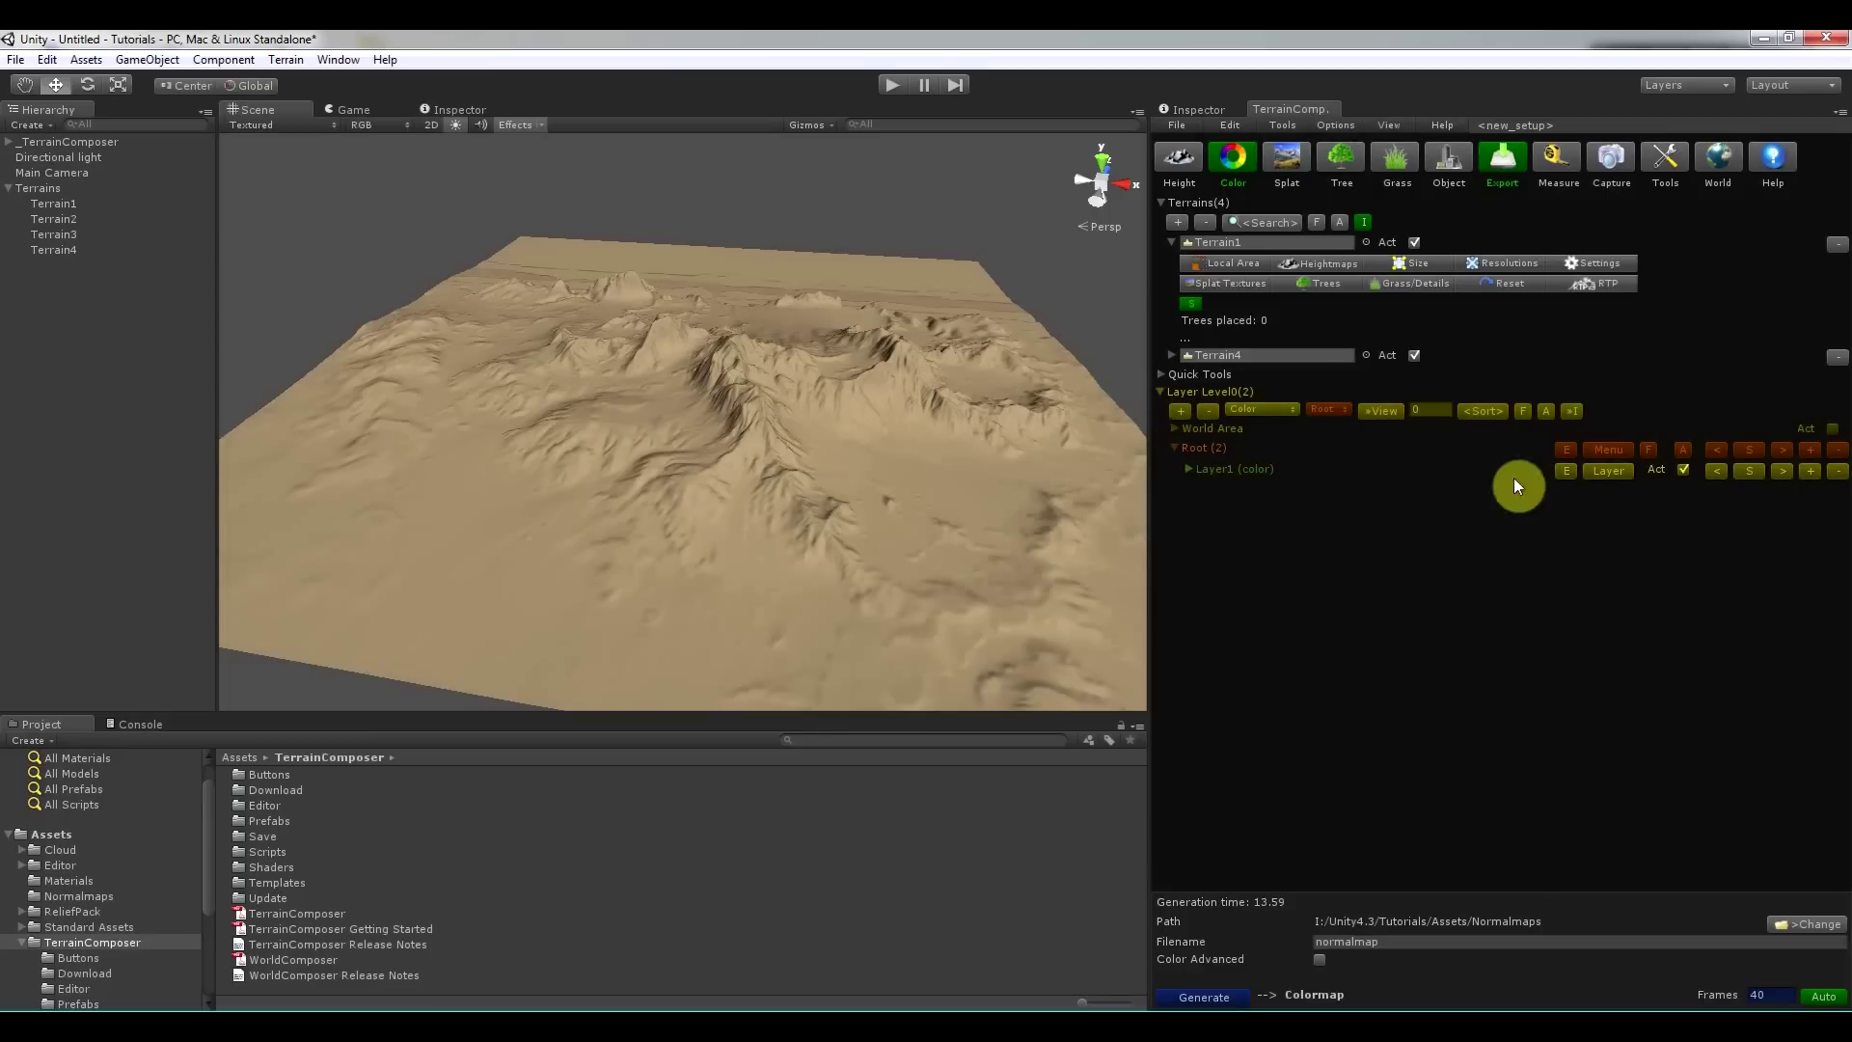
click(1605, 476)
mouse_move(1639, 493)
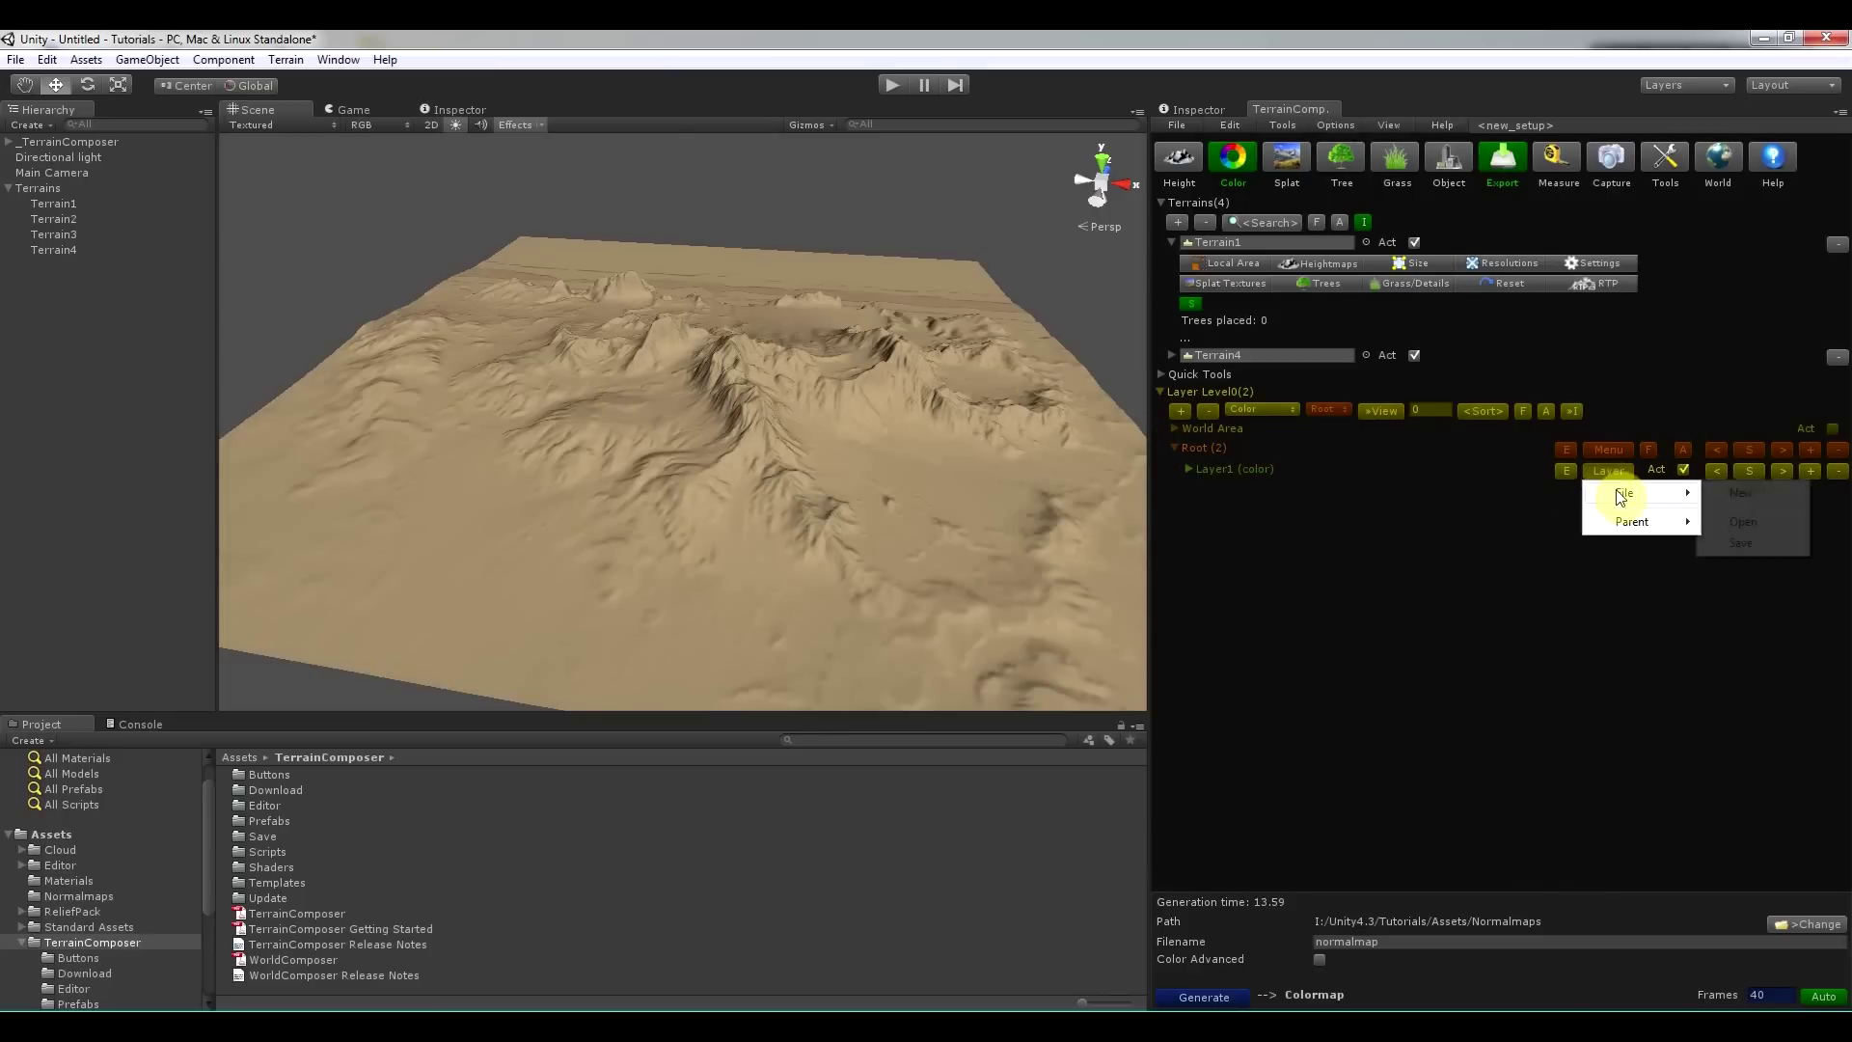
click(1746, 522)
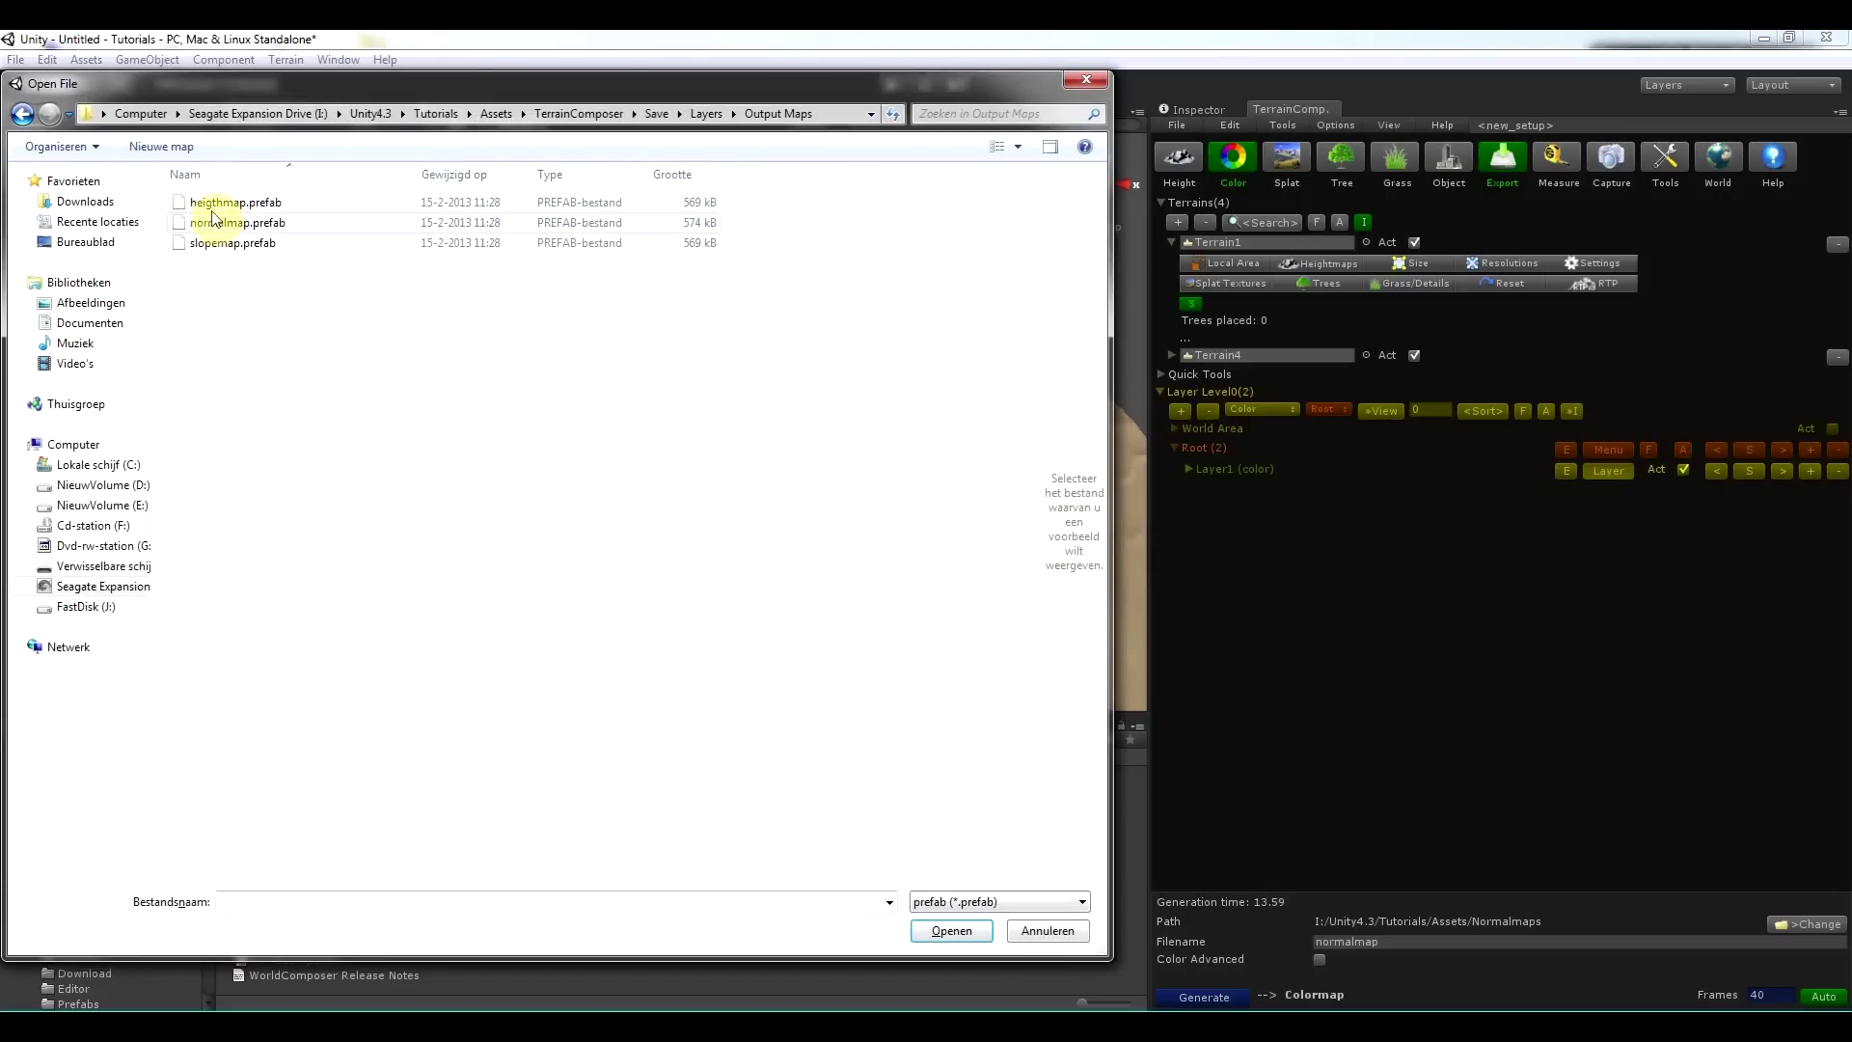
double_click(211, 225)
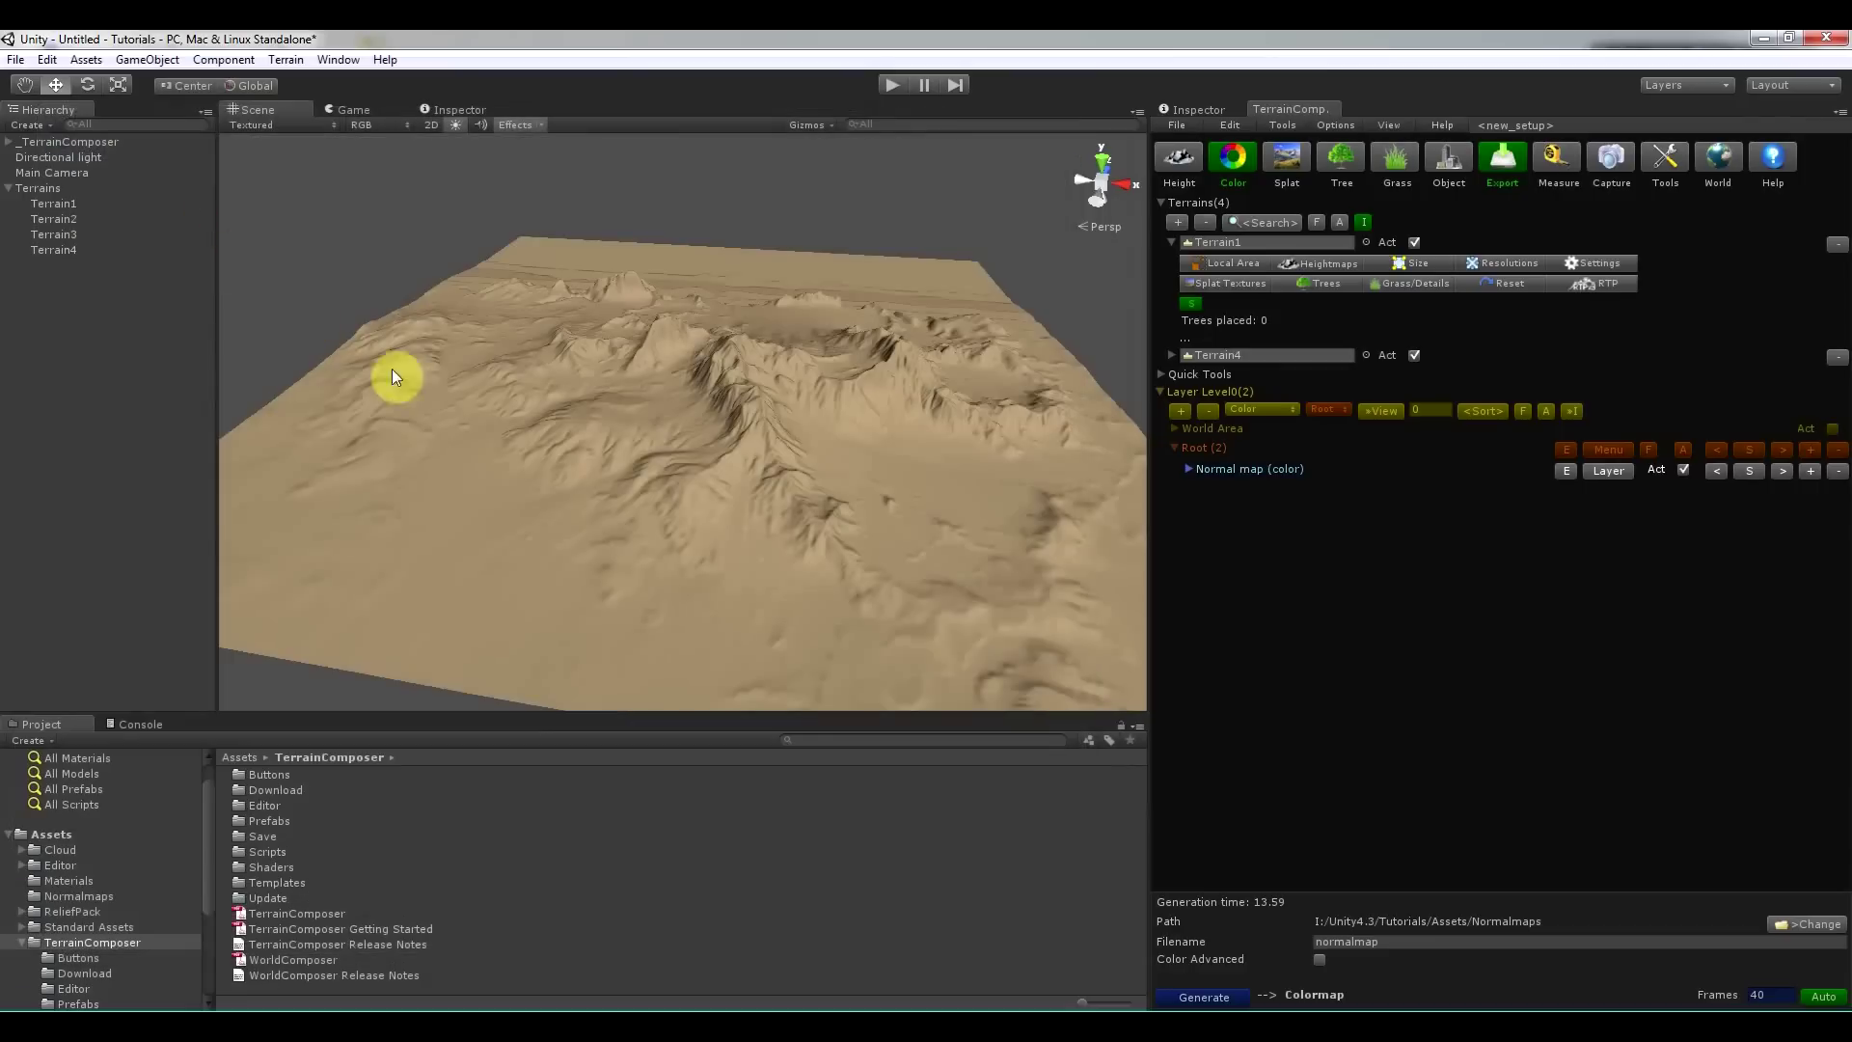
Inspect the Normal map (color) layer's red, green and blue direction ranges, then collapse it.
click(1189, 472)
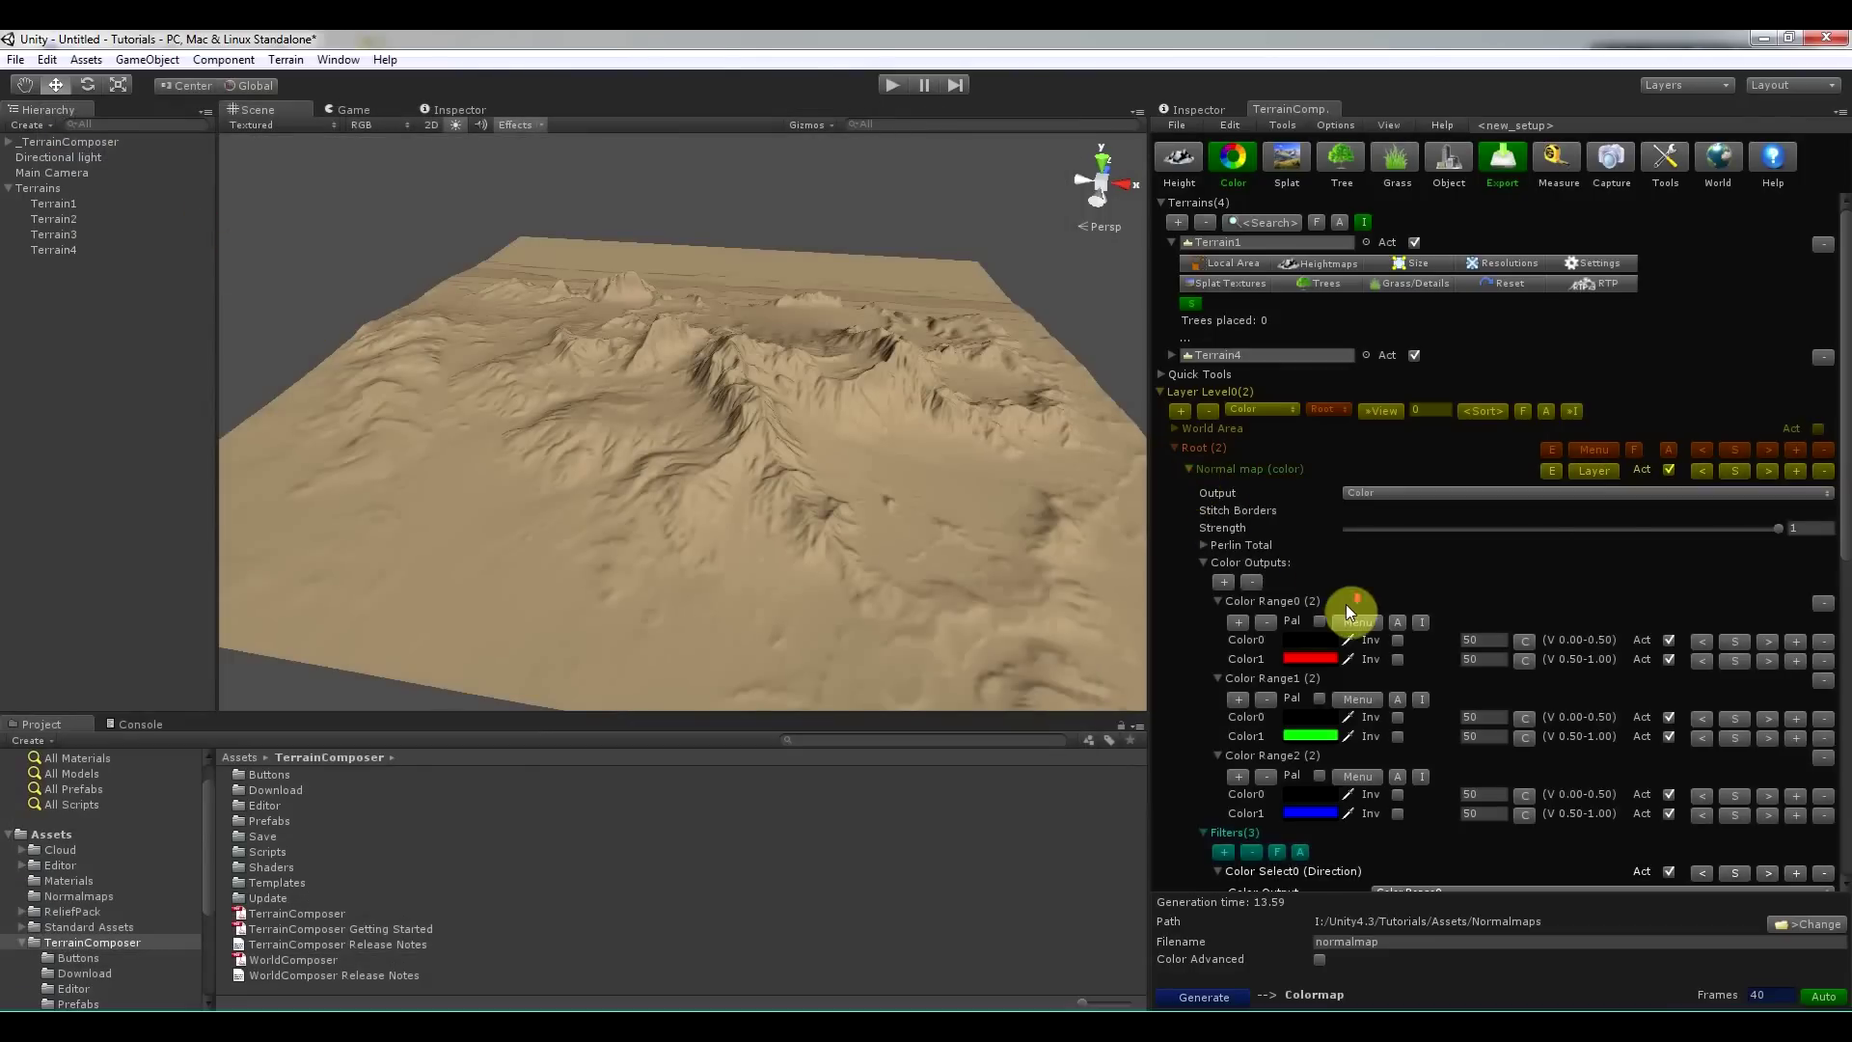
scroll(1346, 593, down, 3)
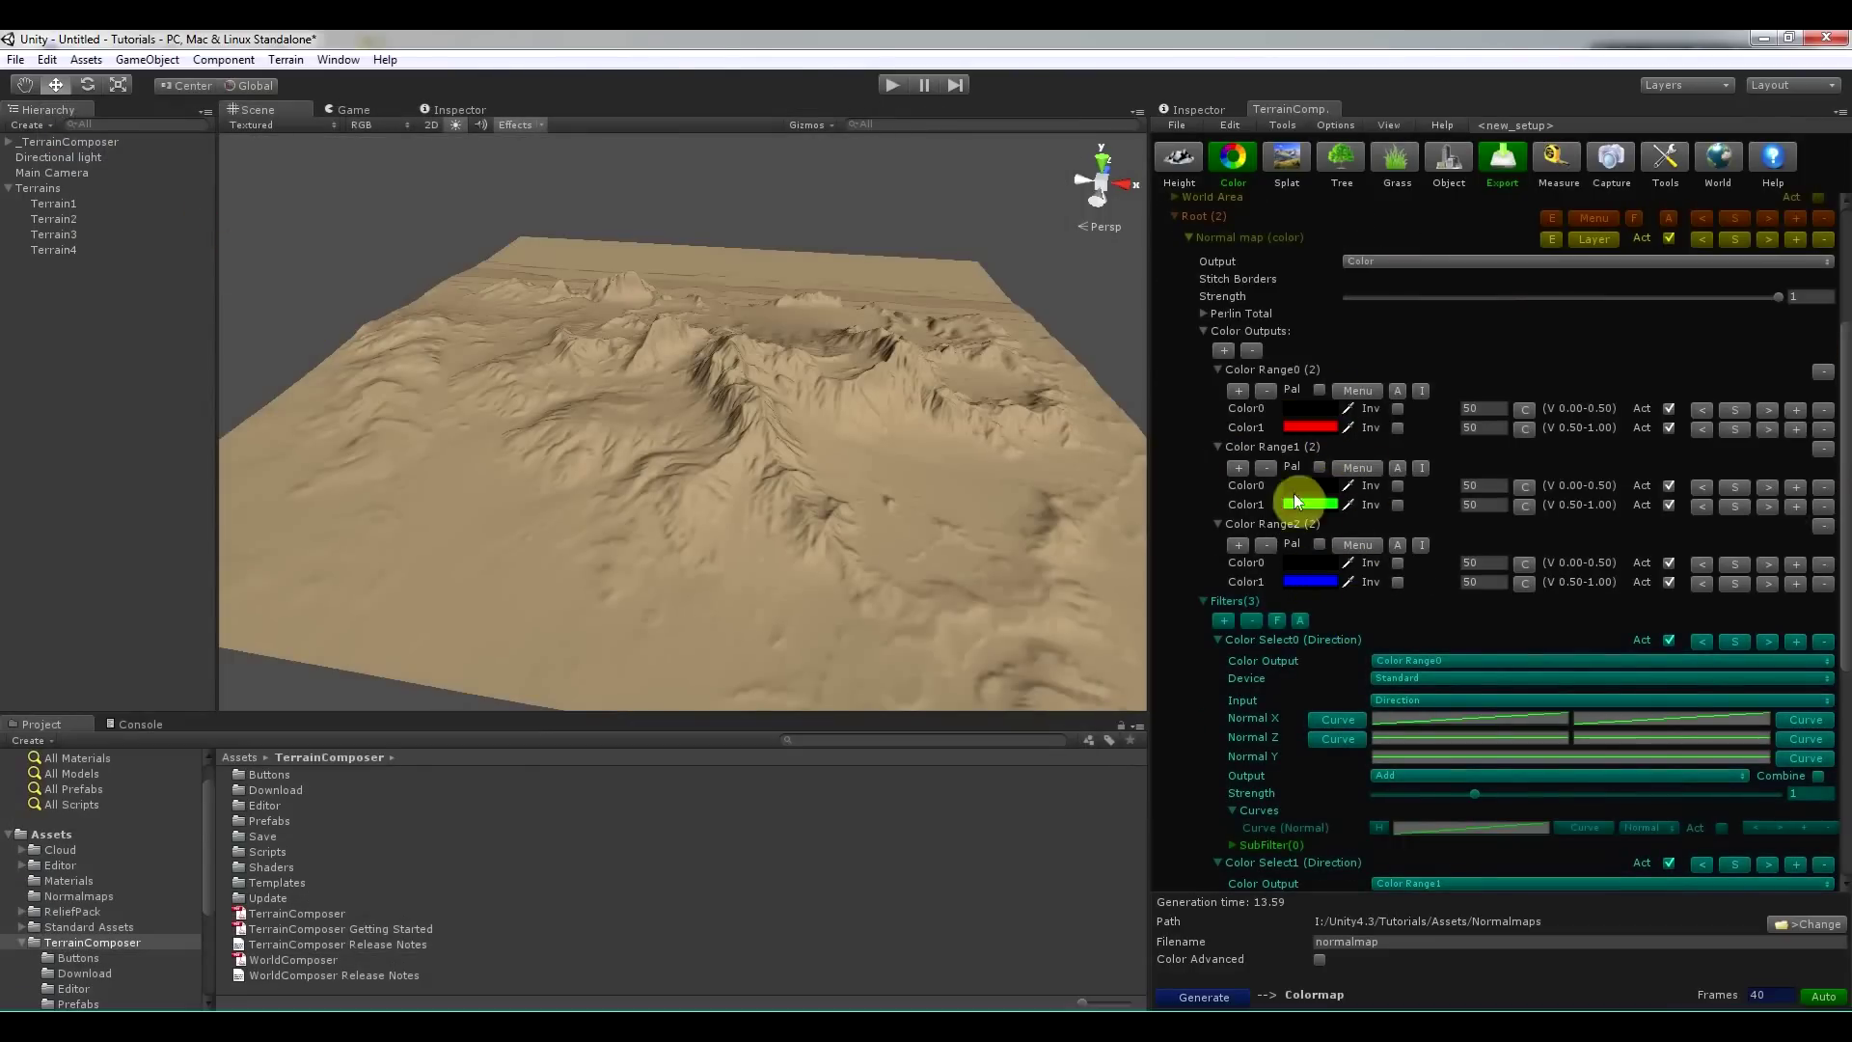
scroll(1389, 587, down, 5)
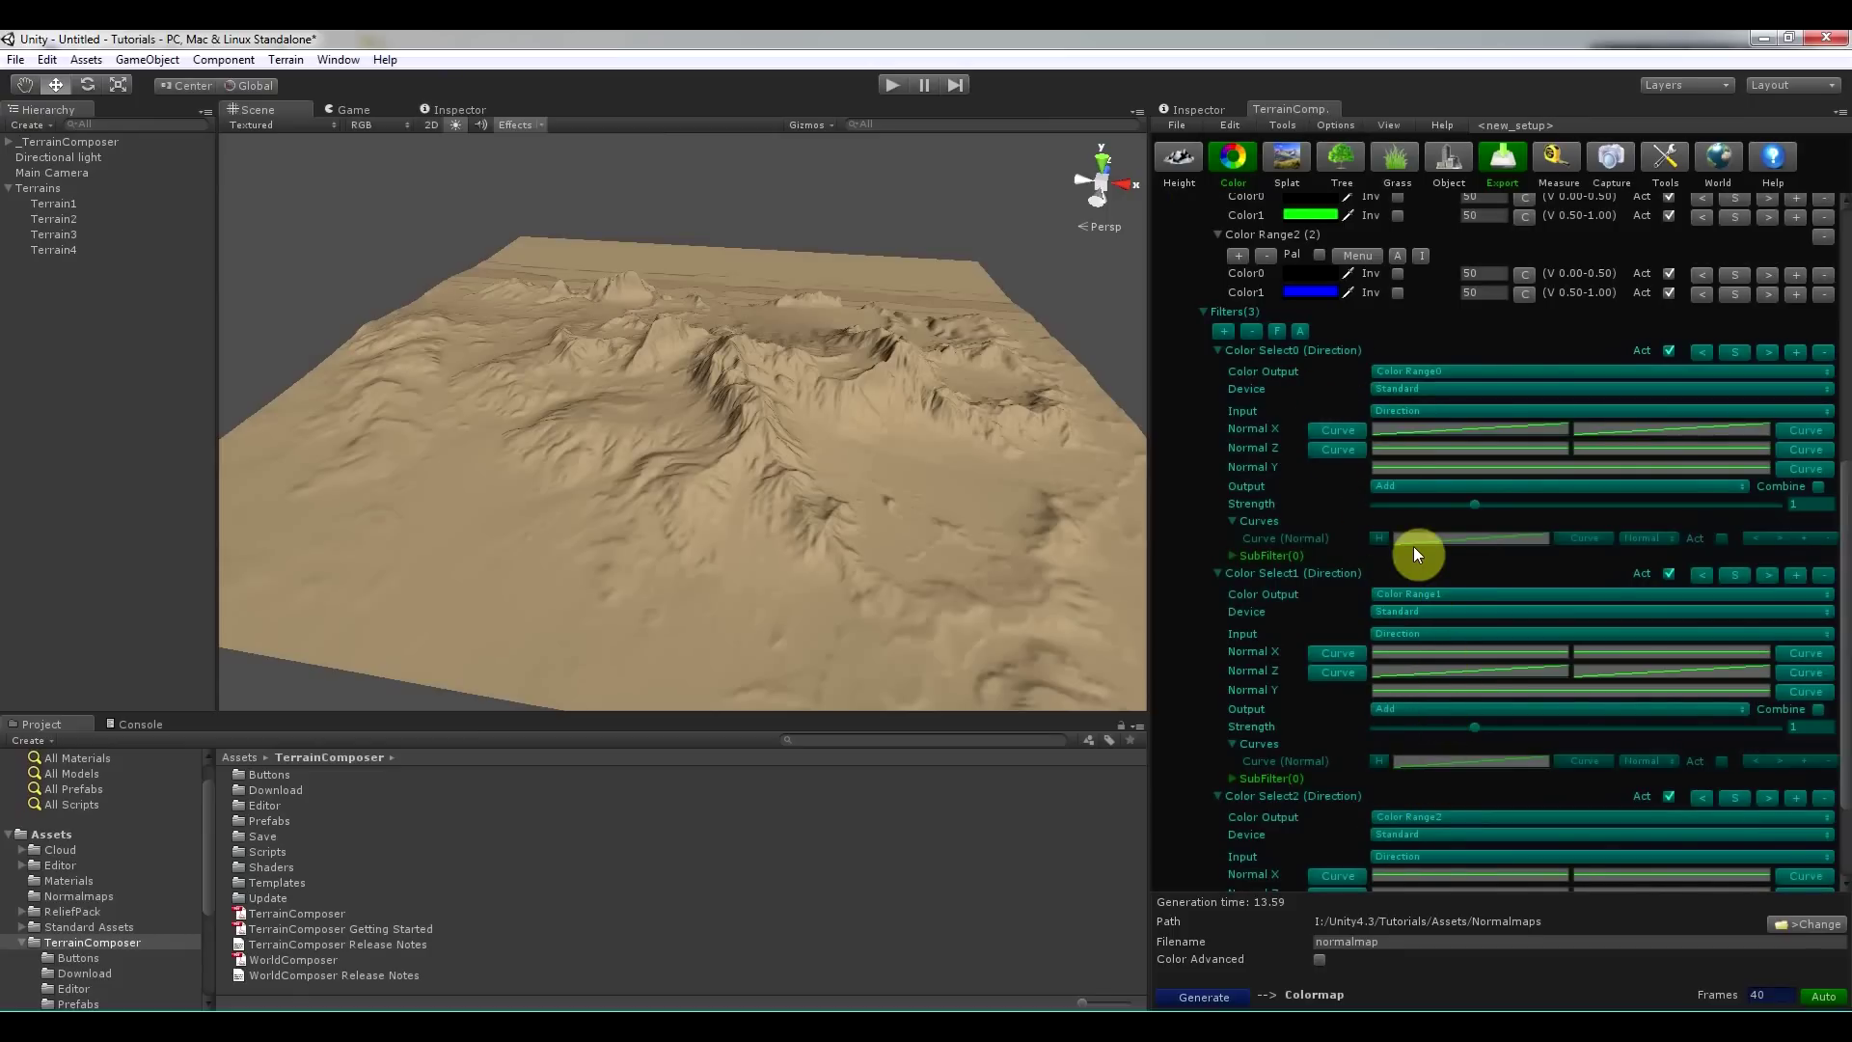
scroll(1415, 554, up, 1)
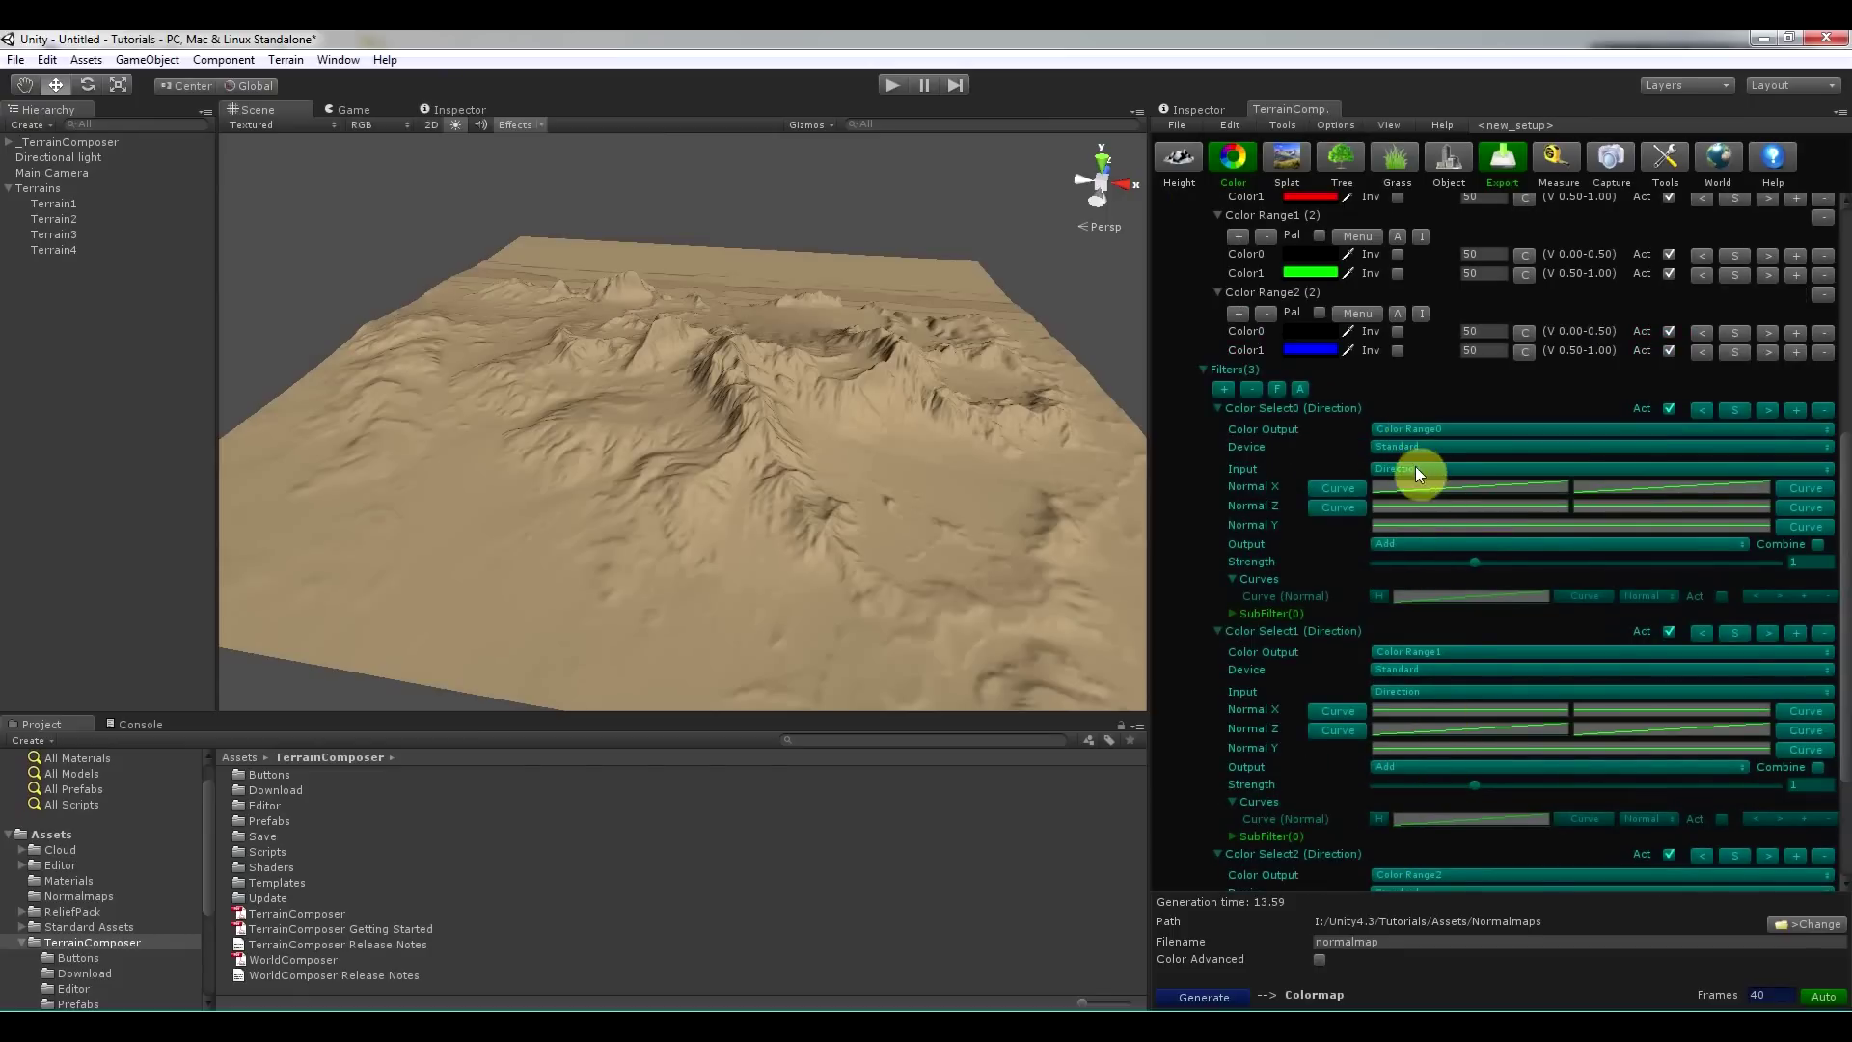
scroll(1422, 631, up, 8)
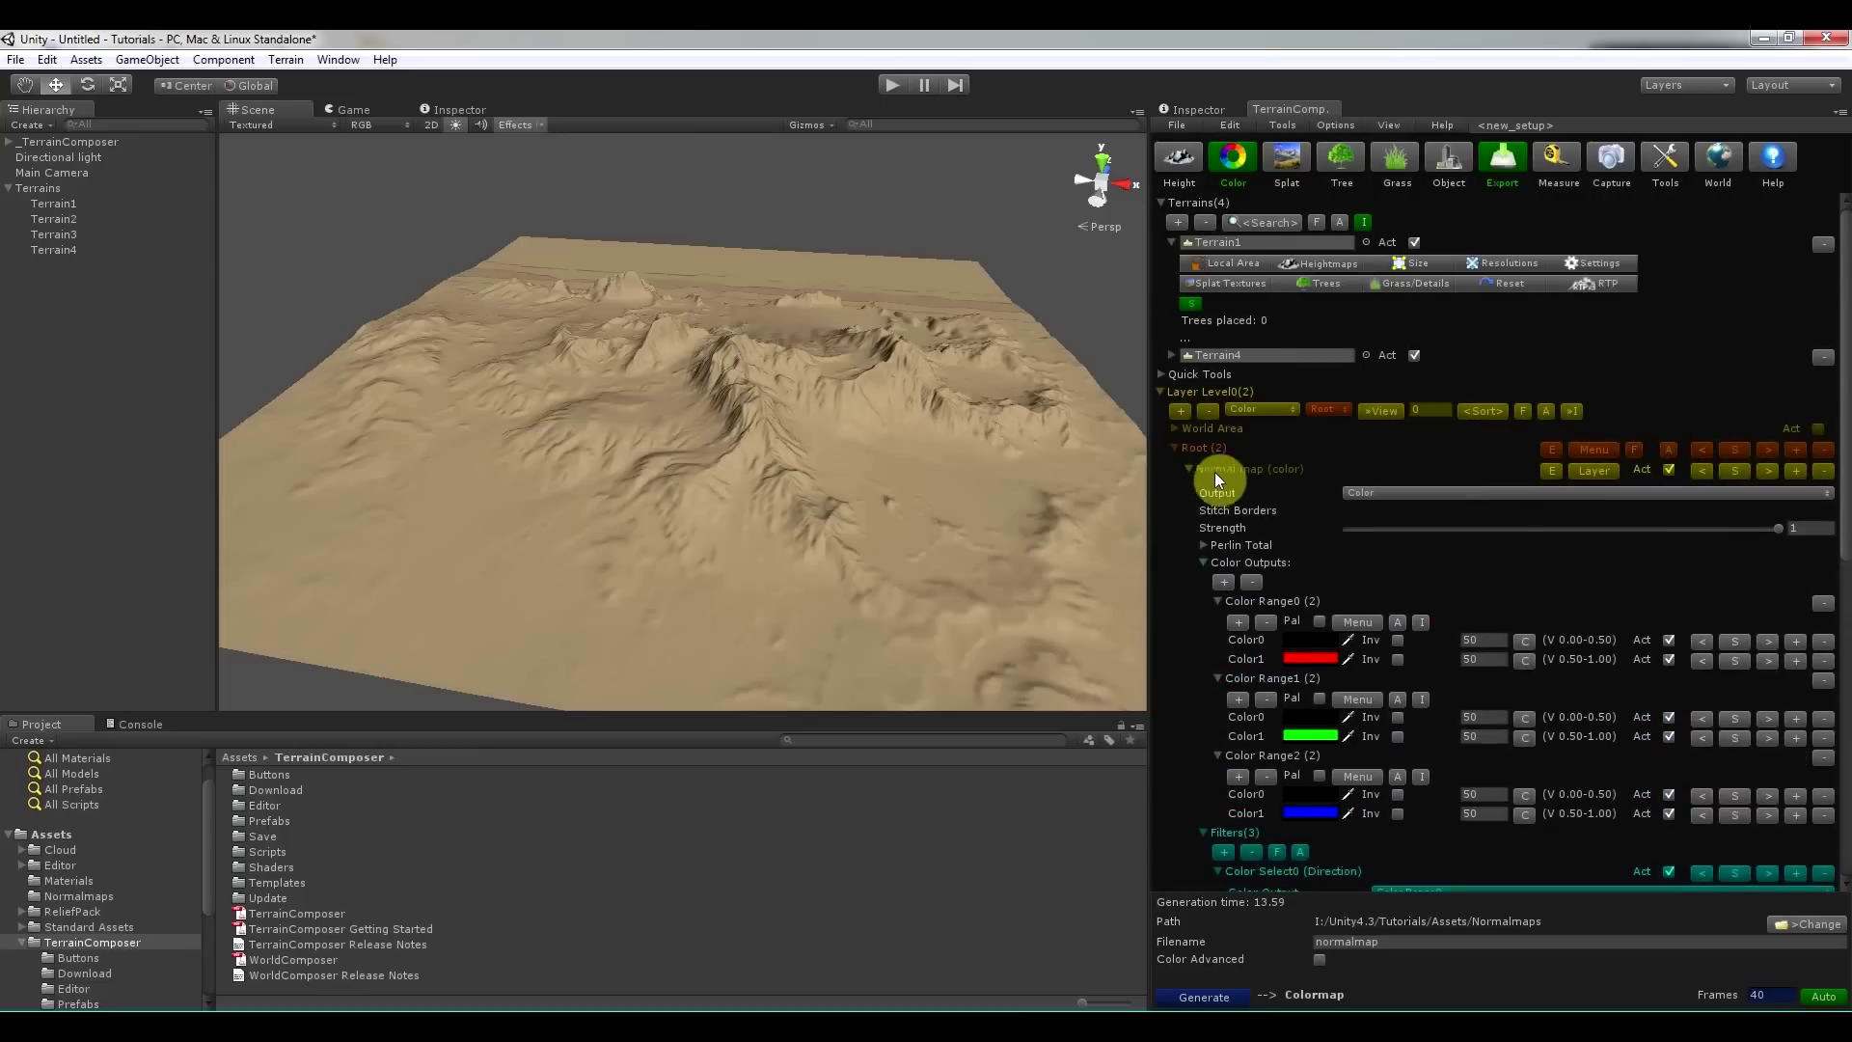
click(1189, 469)
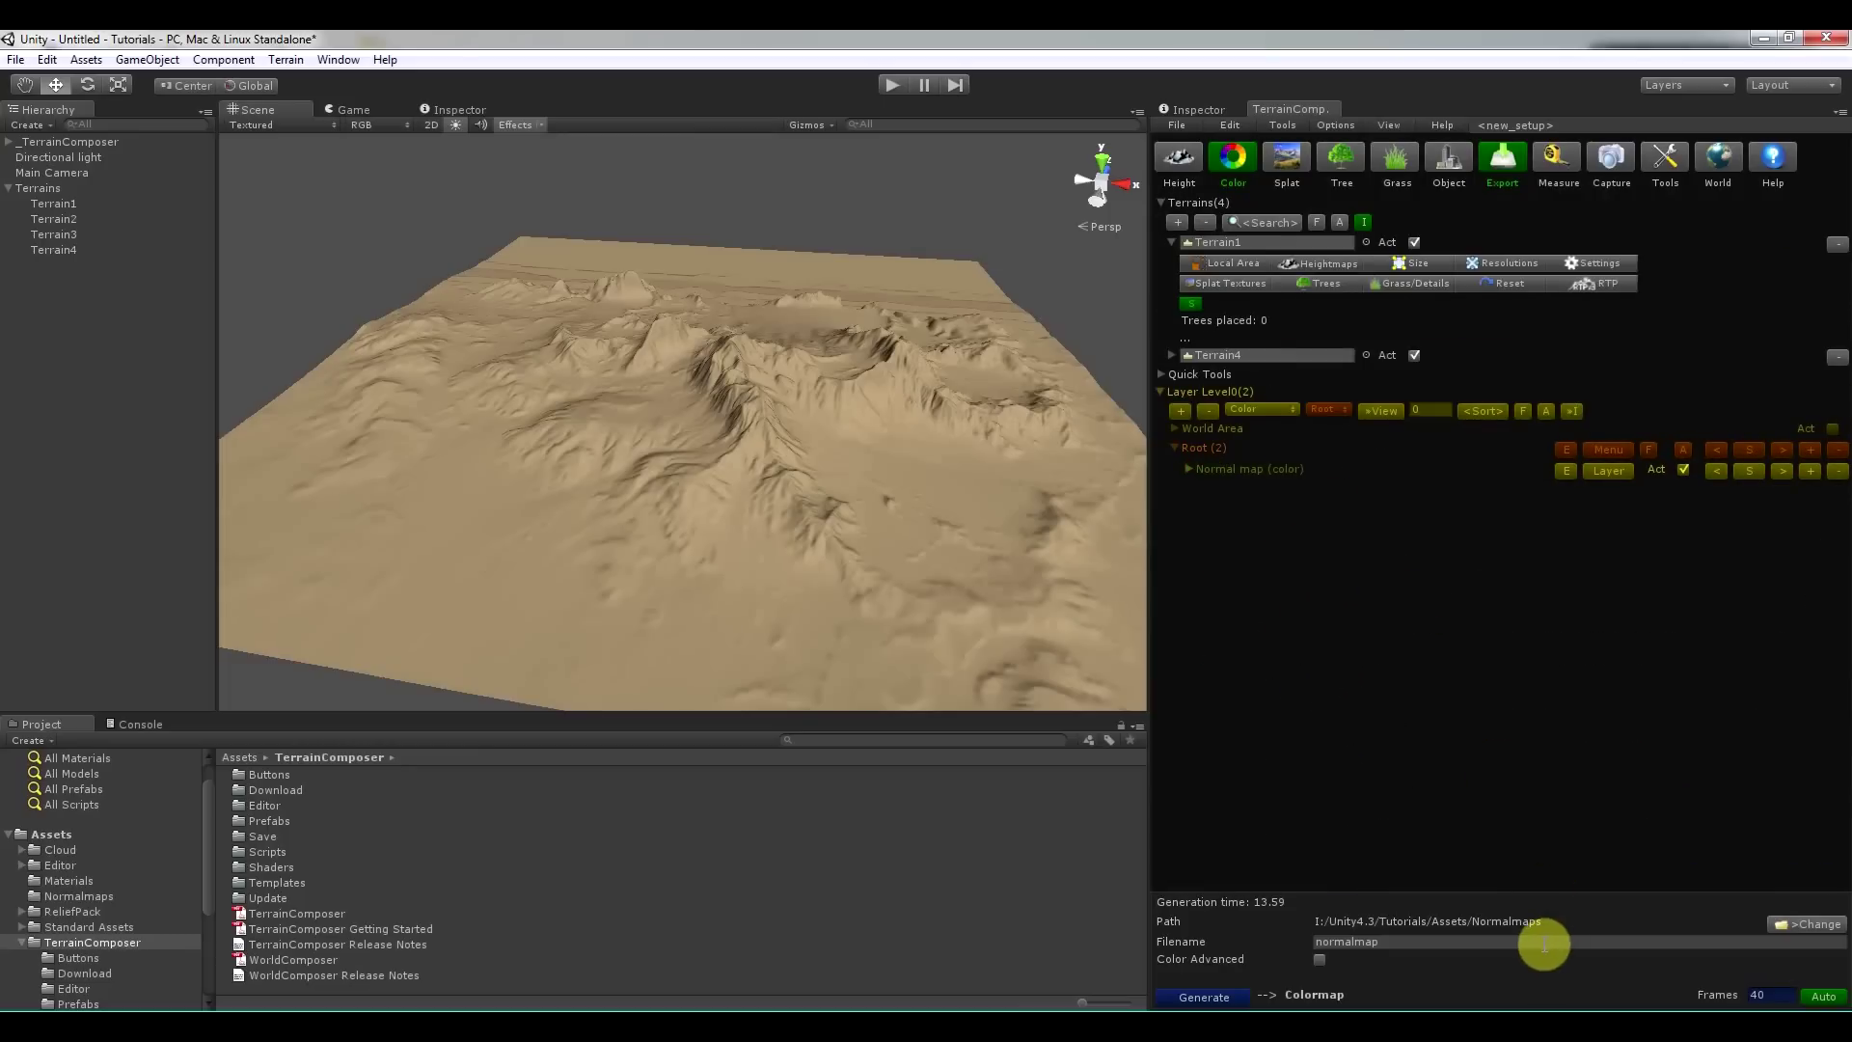
Set the export path to the Normalmaps folder and generate the terrain normal maps.
click(1779, 929)
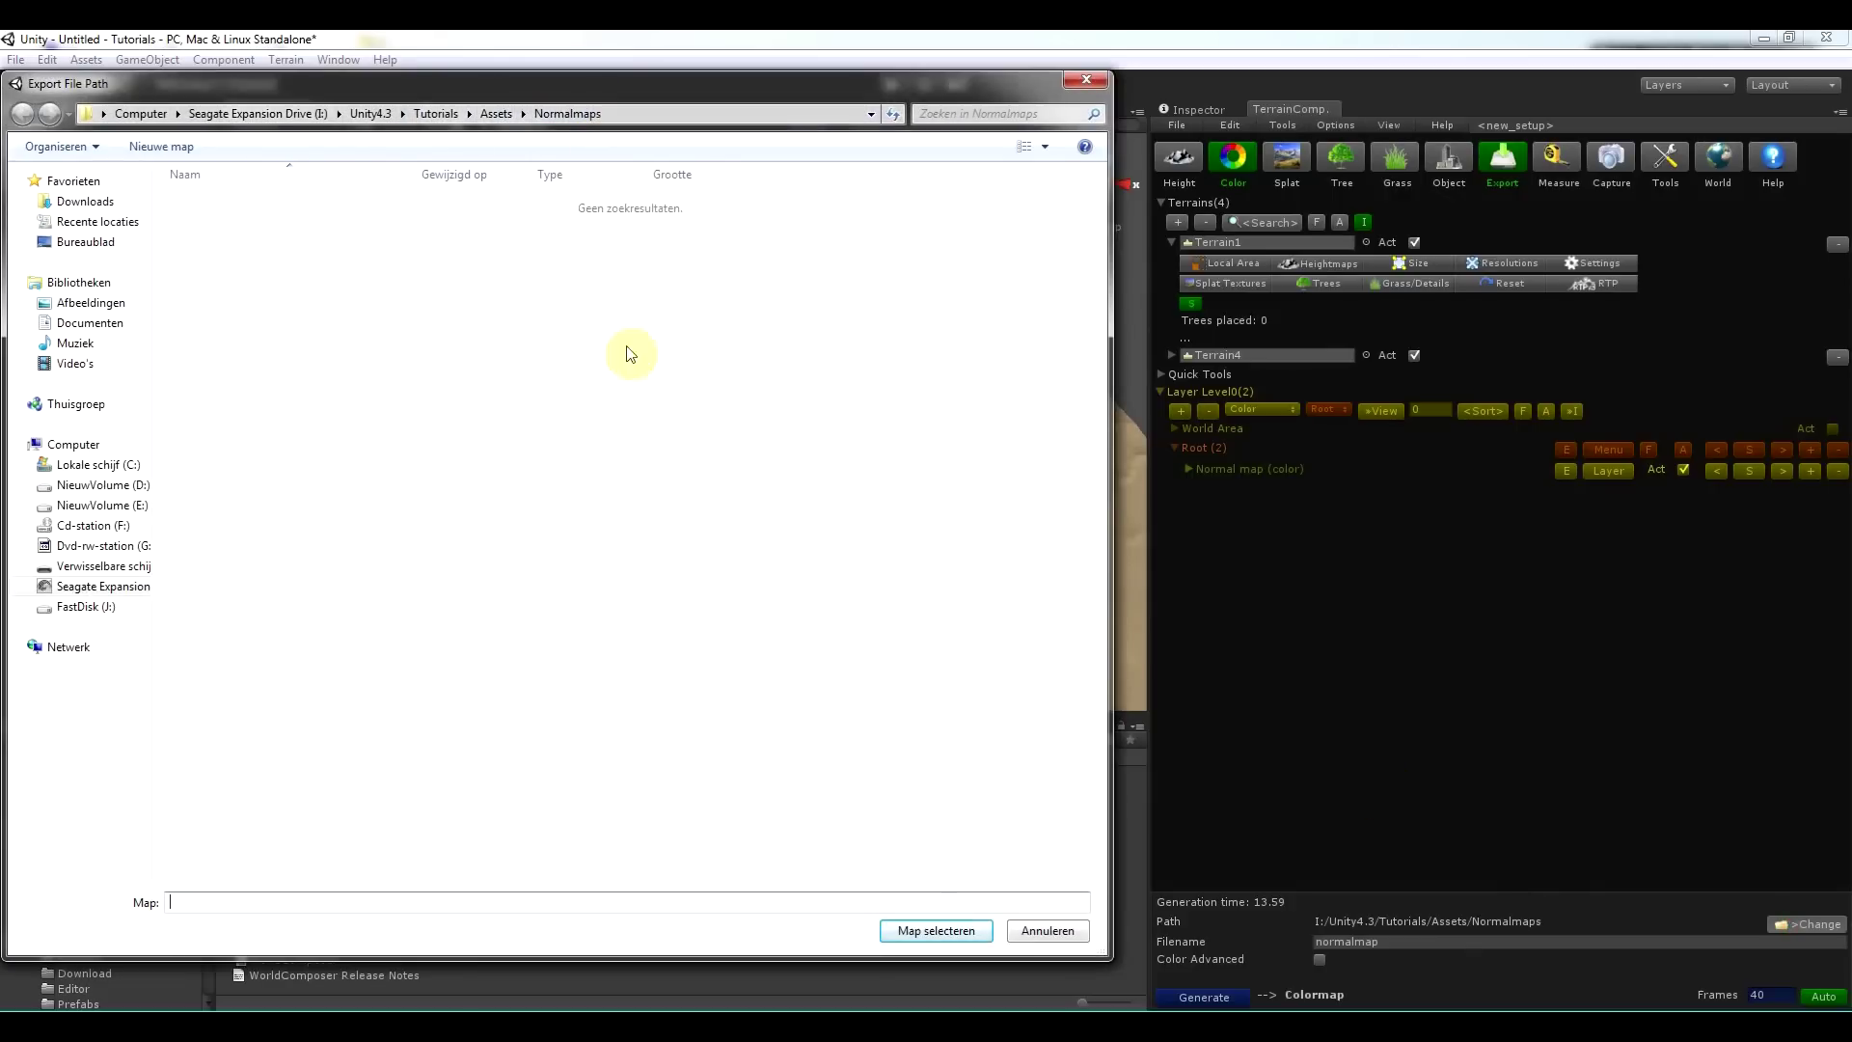
click(936, 929)
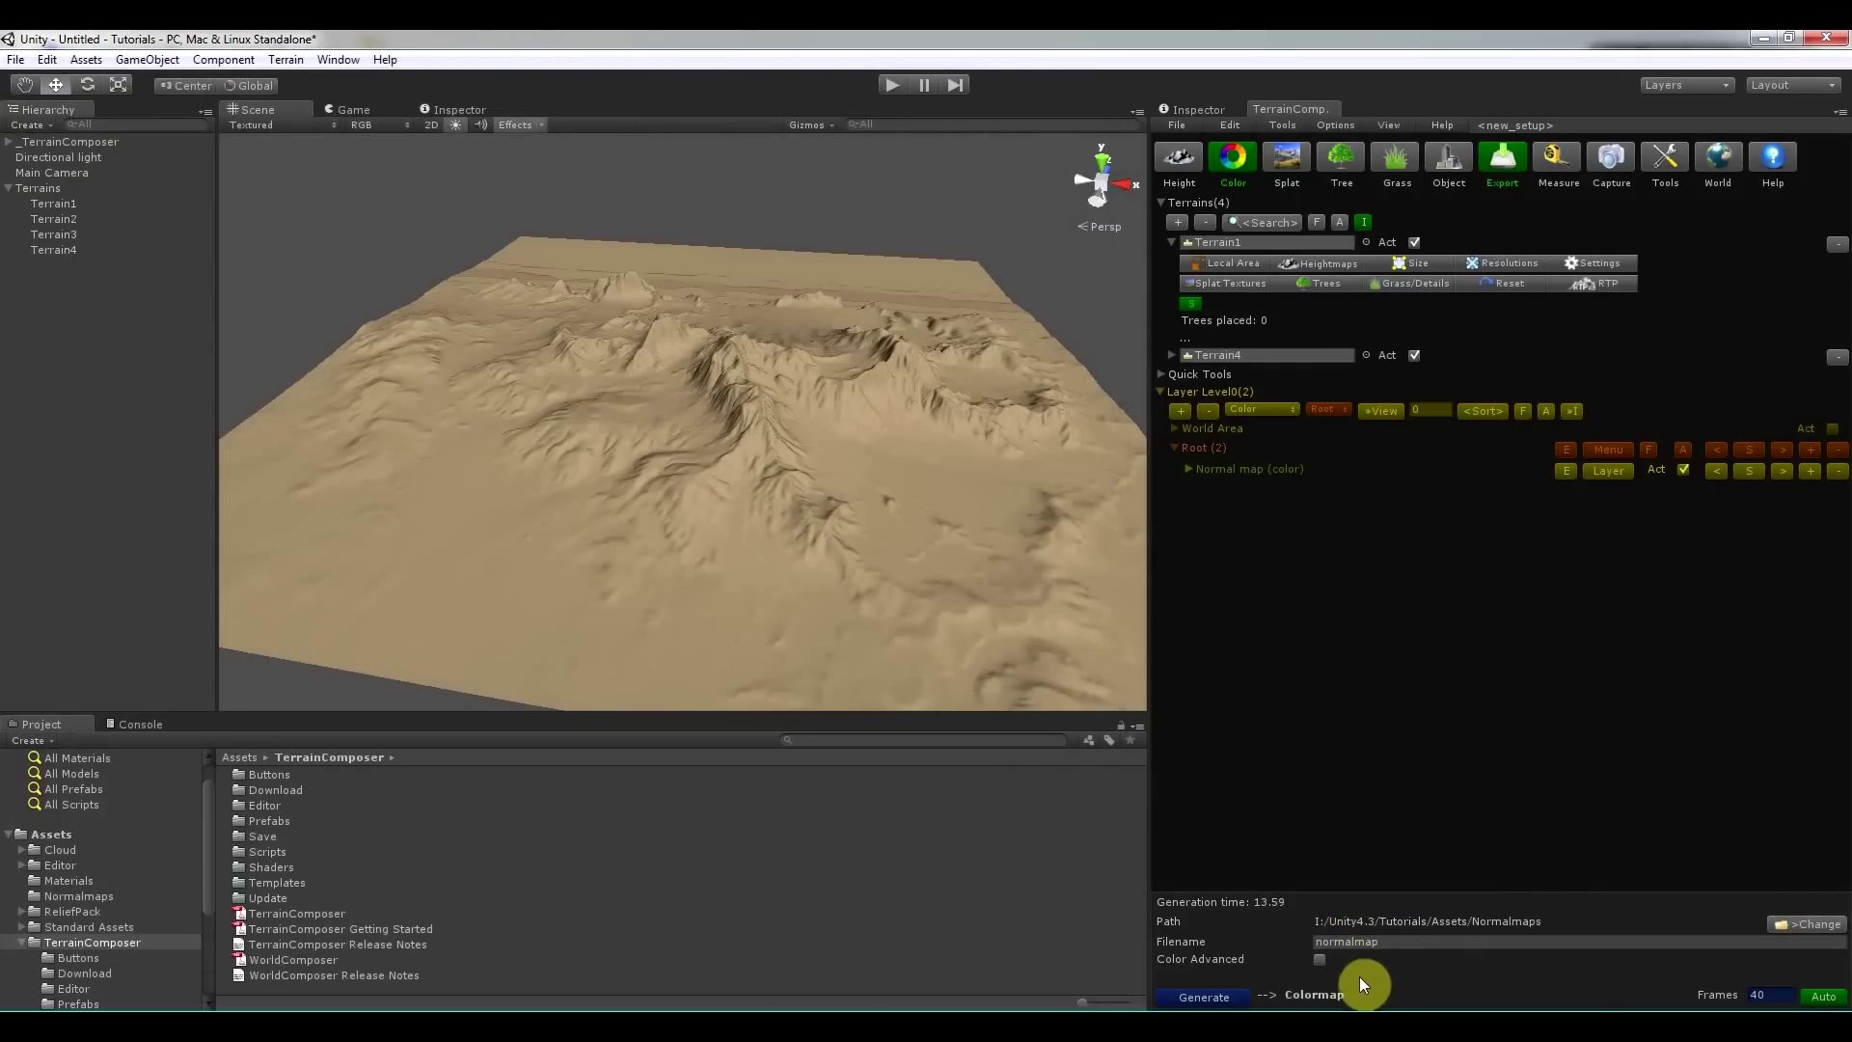
click(1233, 997)
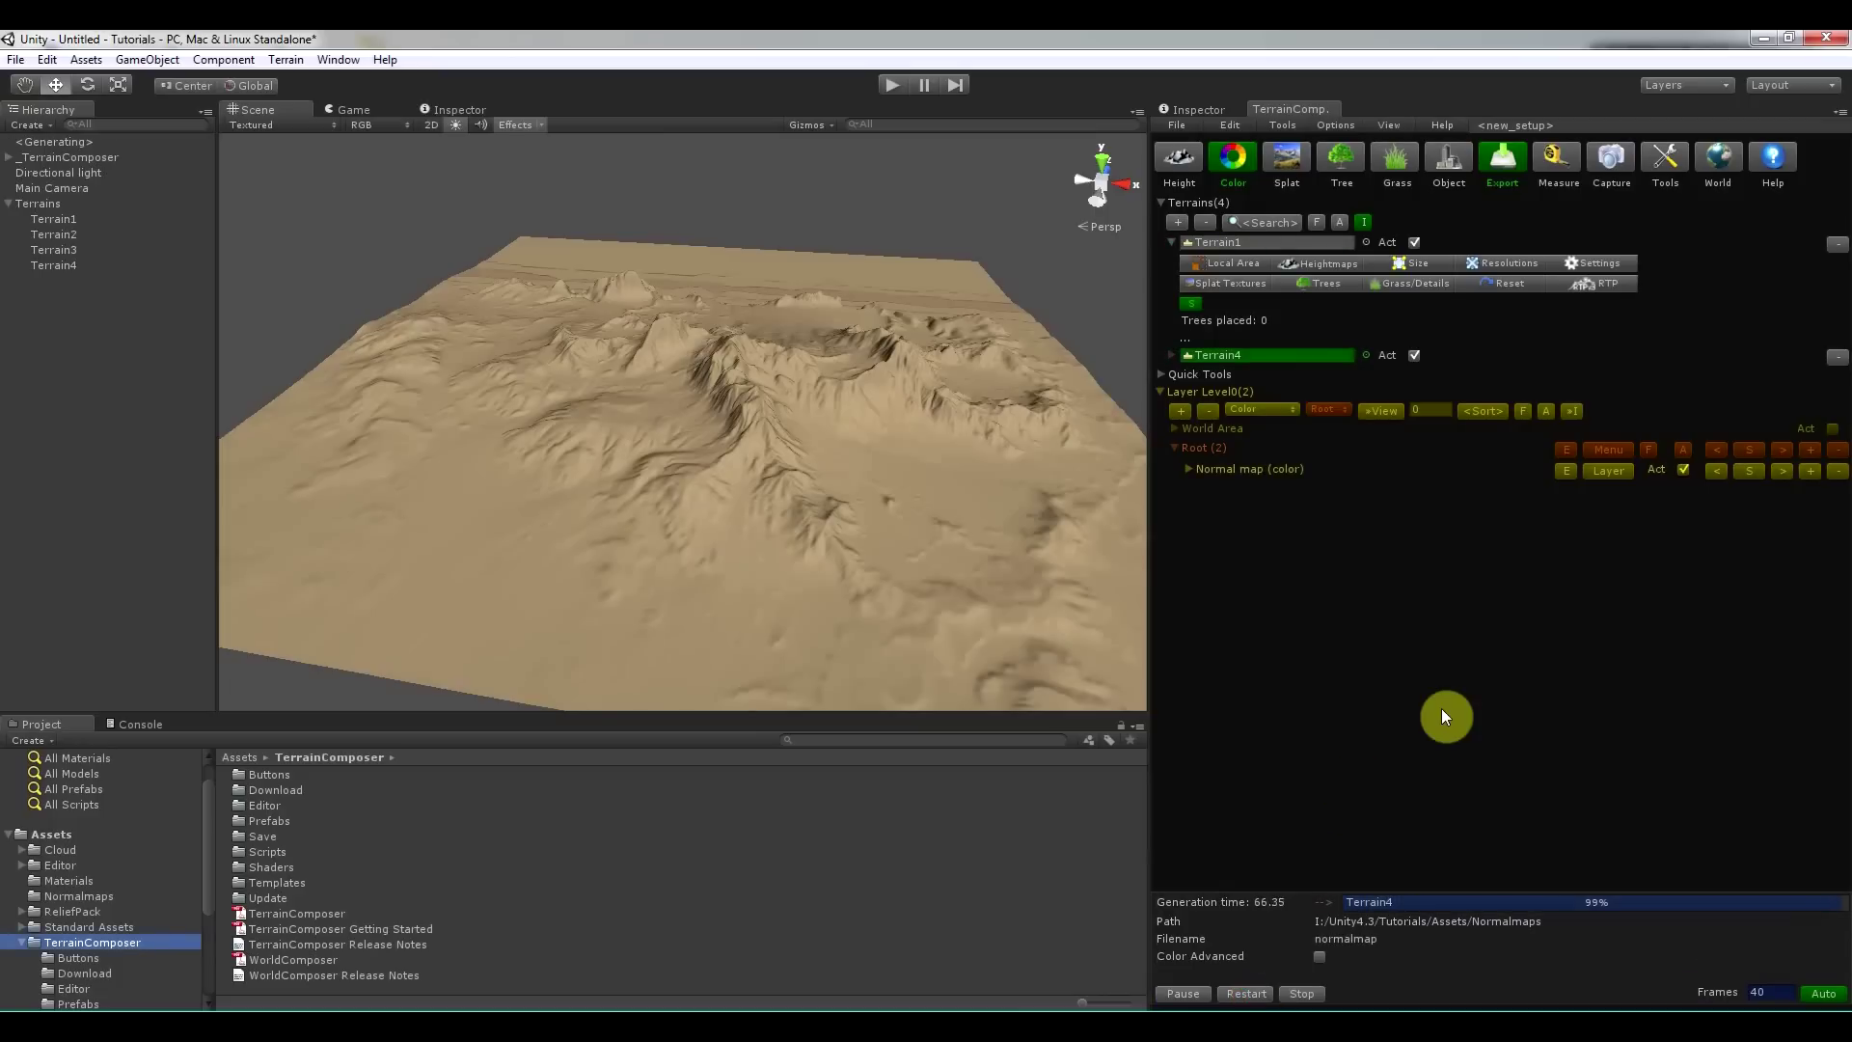
Preview the exported normalmap_3 and the other normal maps in the Normalmaps folder.
click(124, 897)
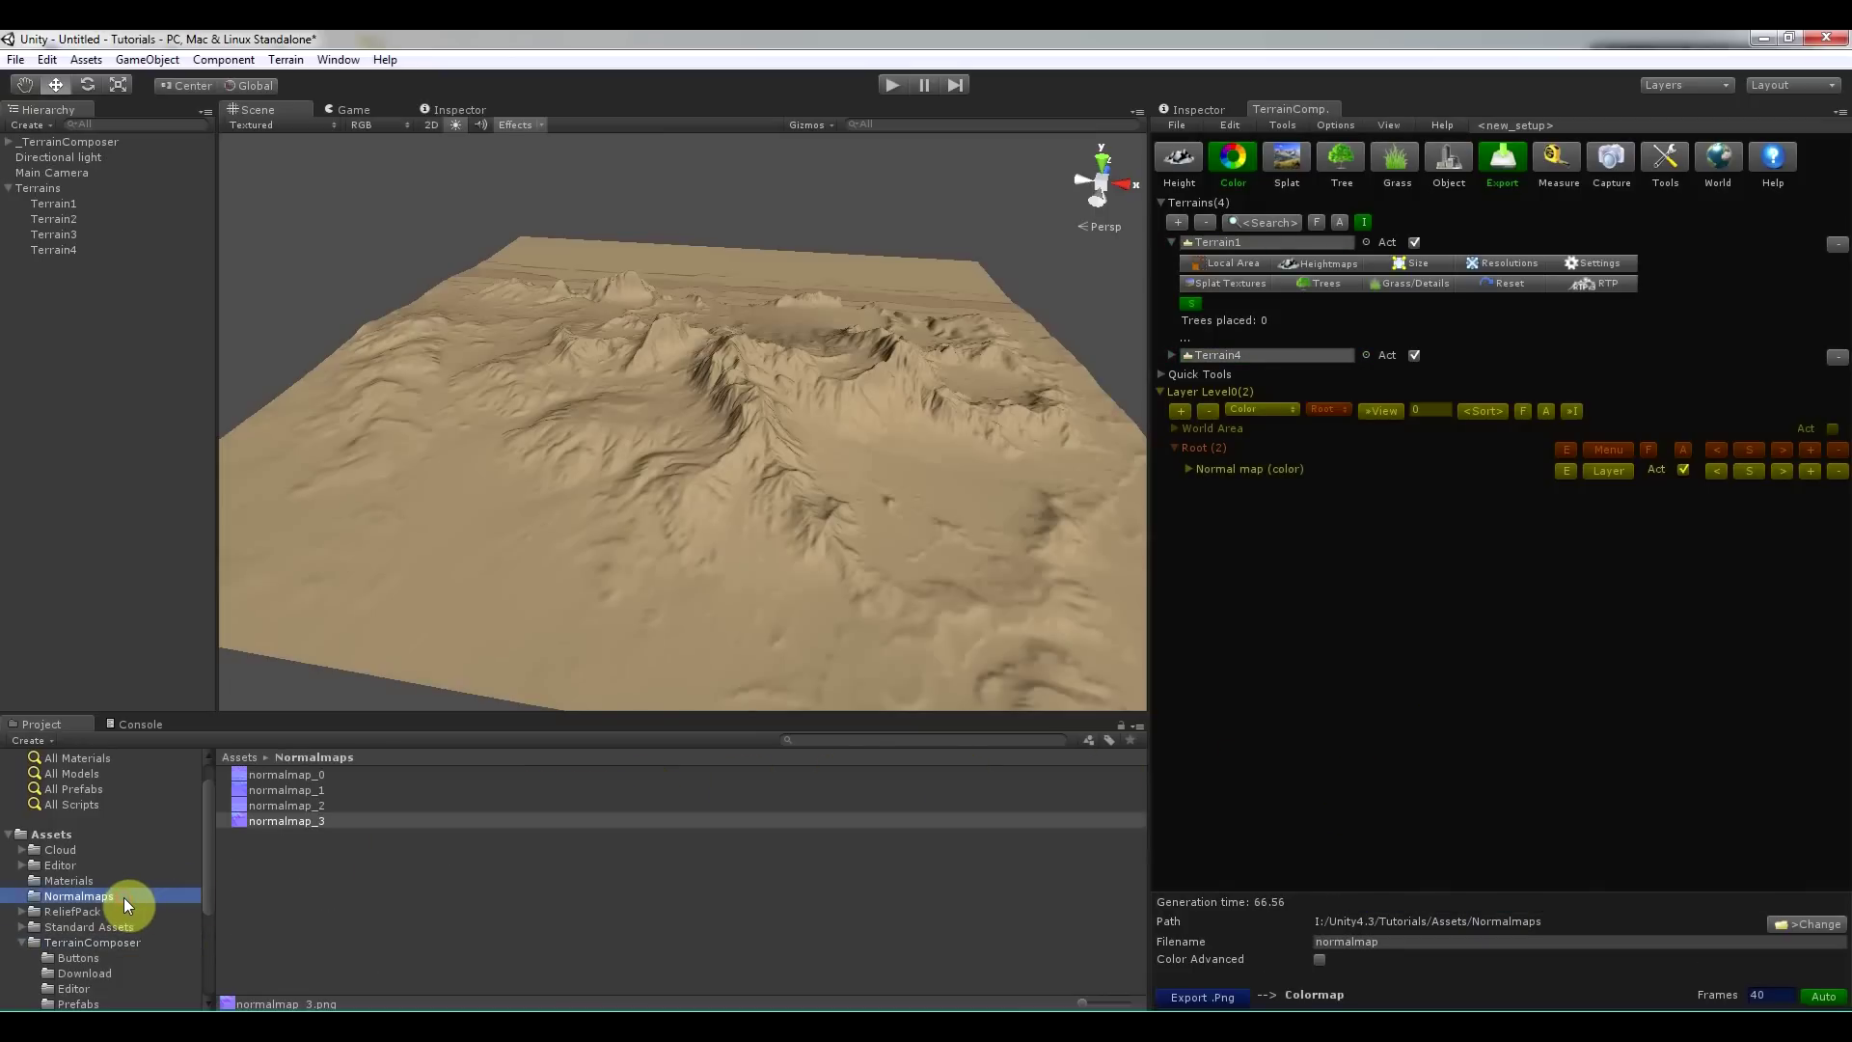
double_click(256, 820)
click(878, 1005)
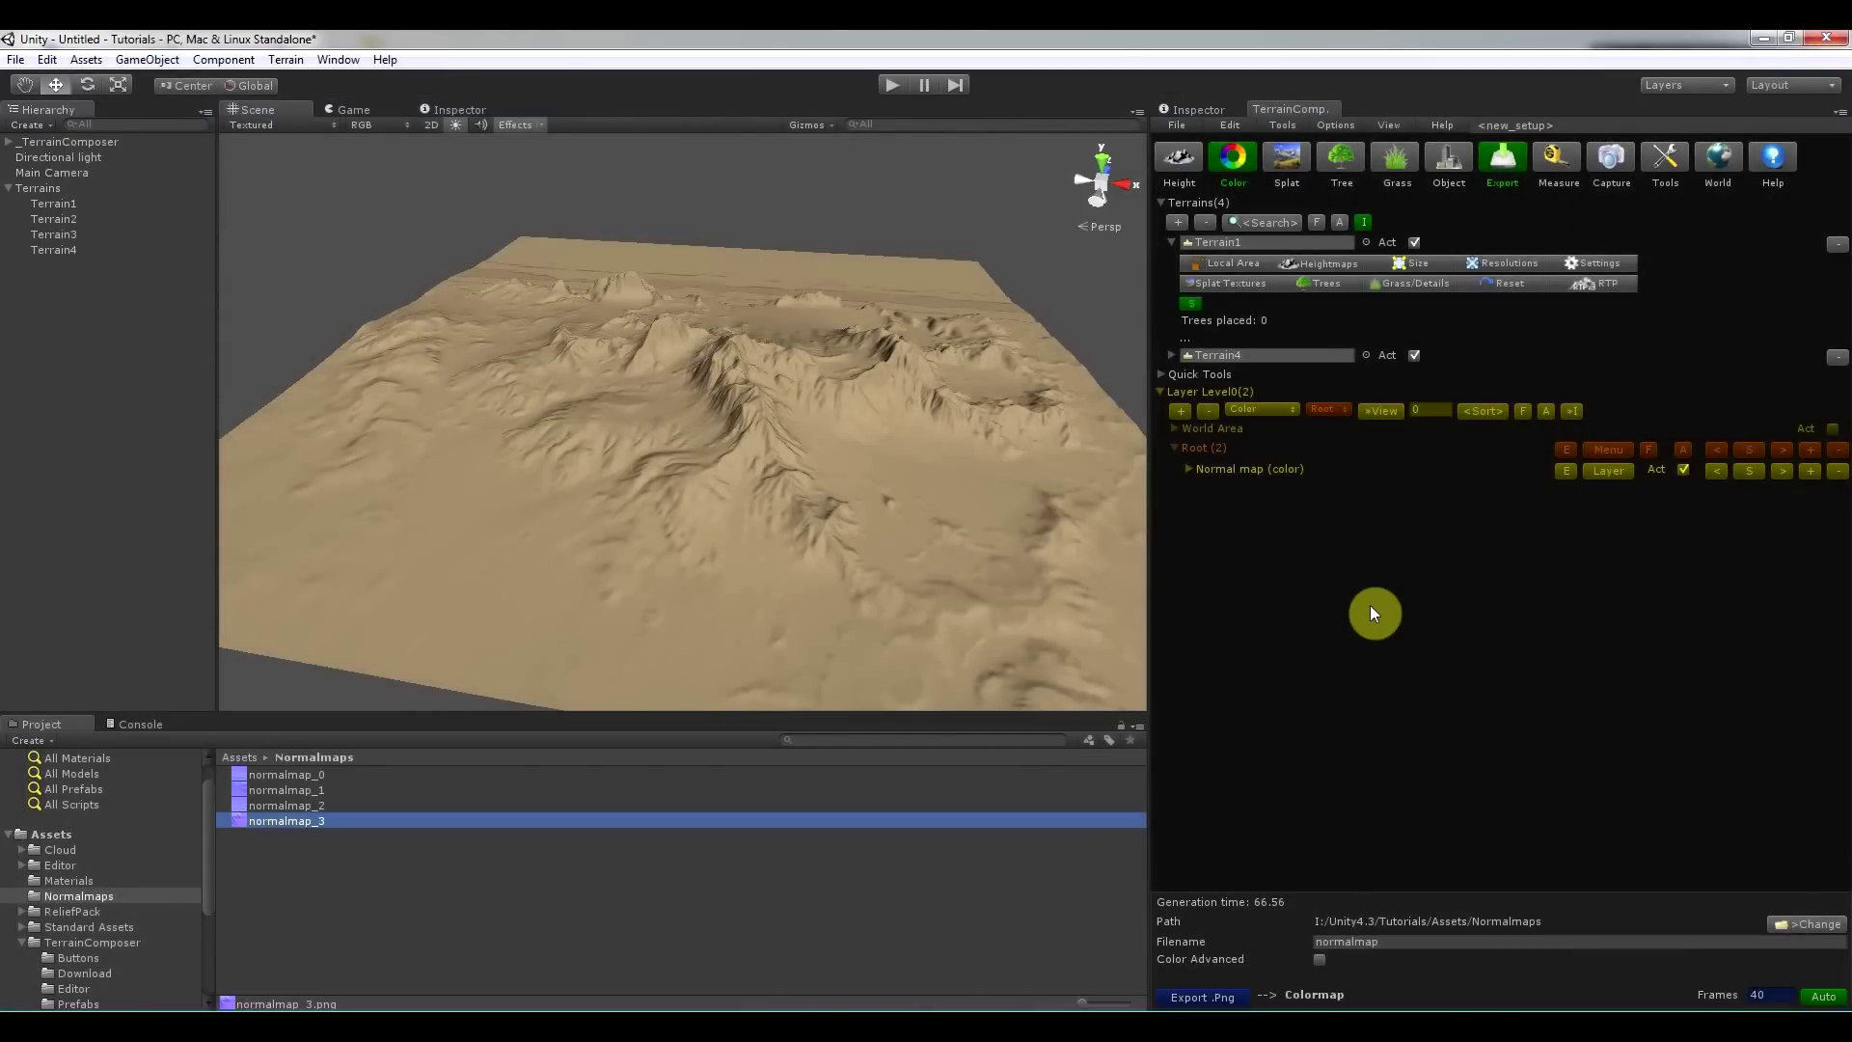
Load the eight-texture Splat_example preset and apply it to all terrains with Set All.
click(1223, 282)
click(1239, 155)
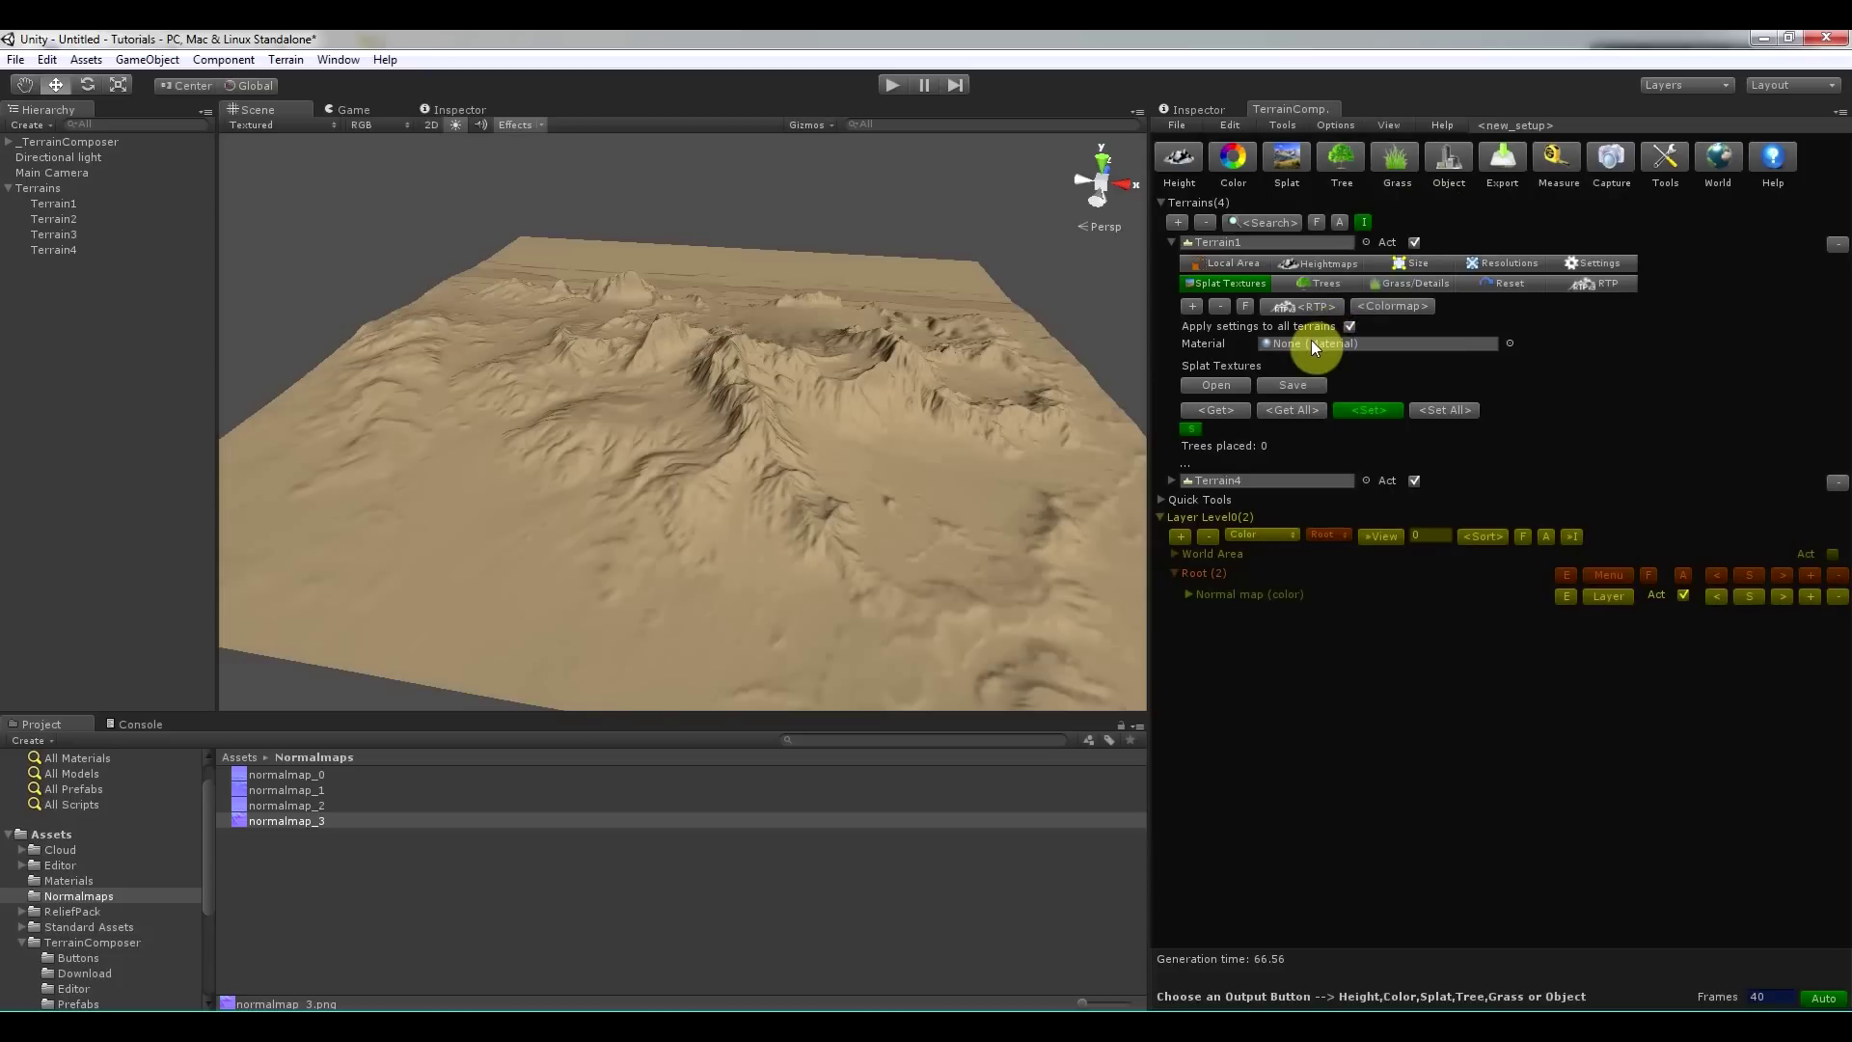
click(1215, 386)
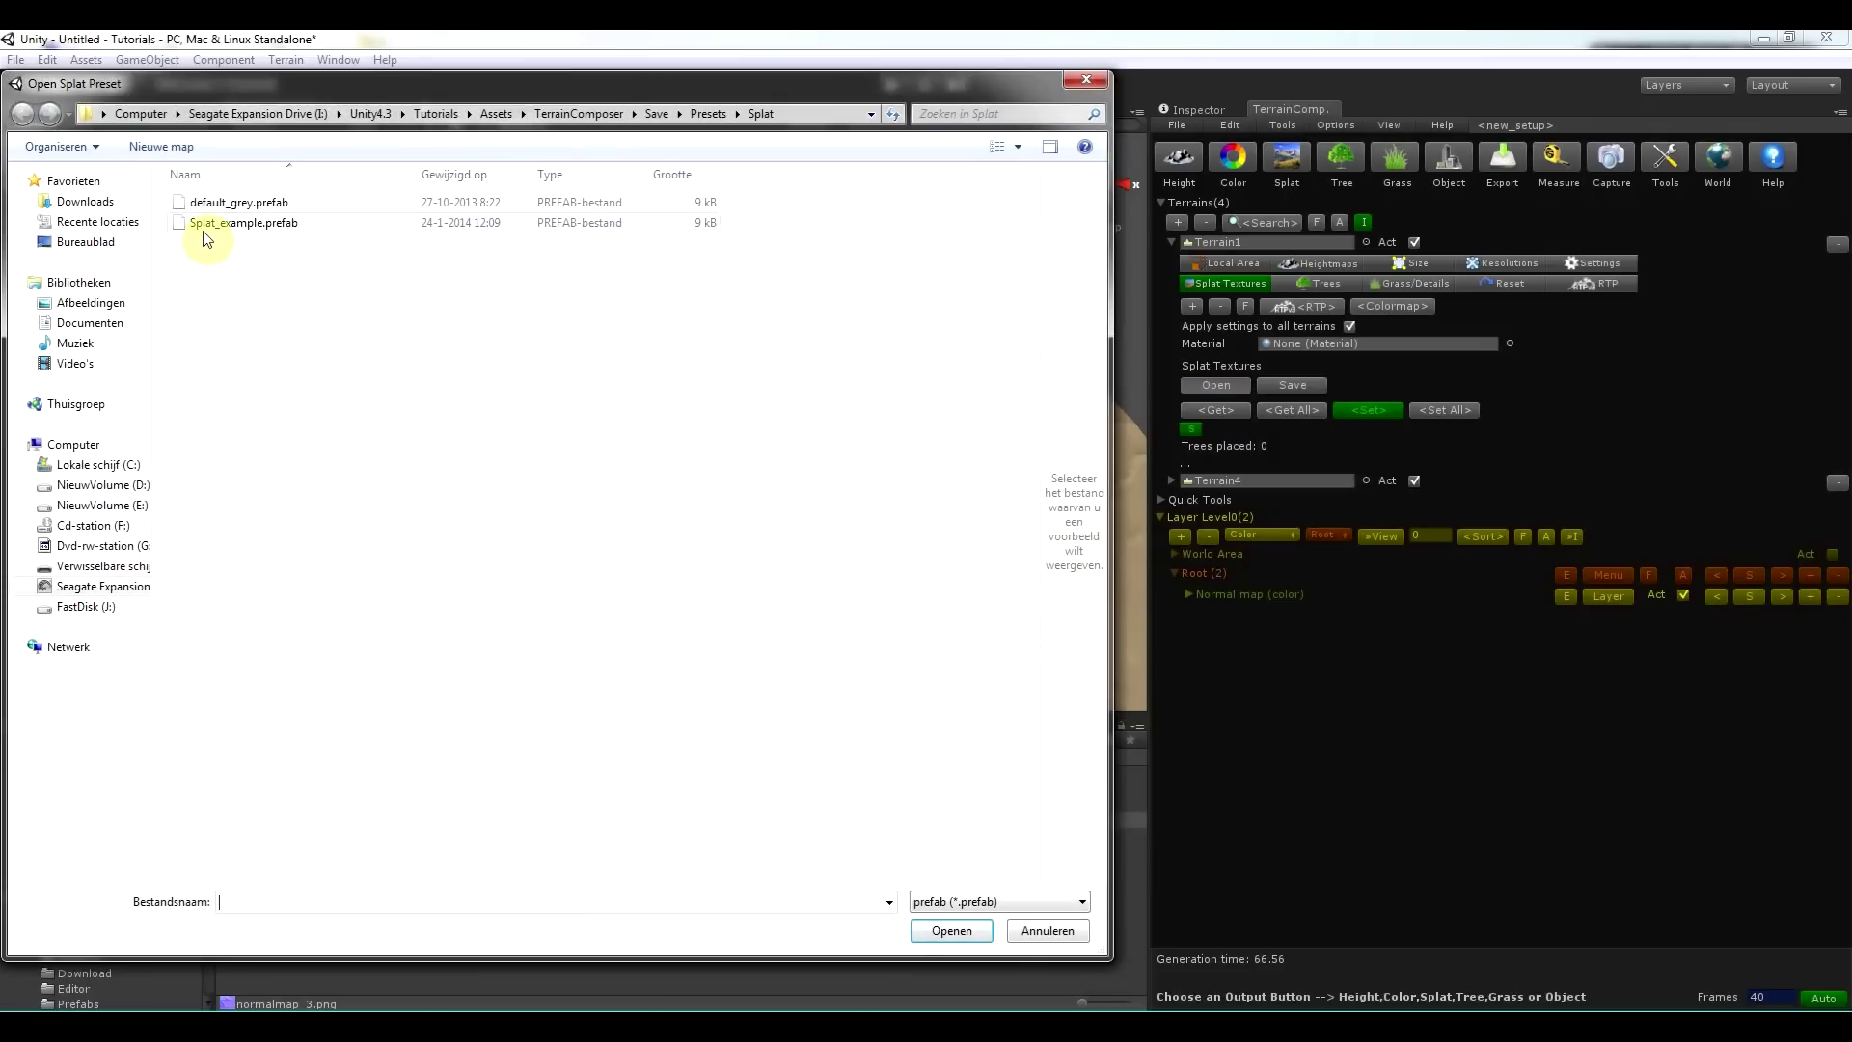
click(205, 229)
scroll(1668, 548, down, 4)
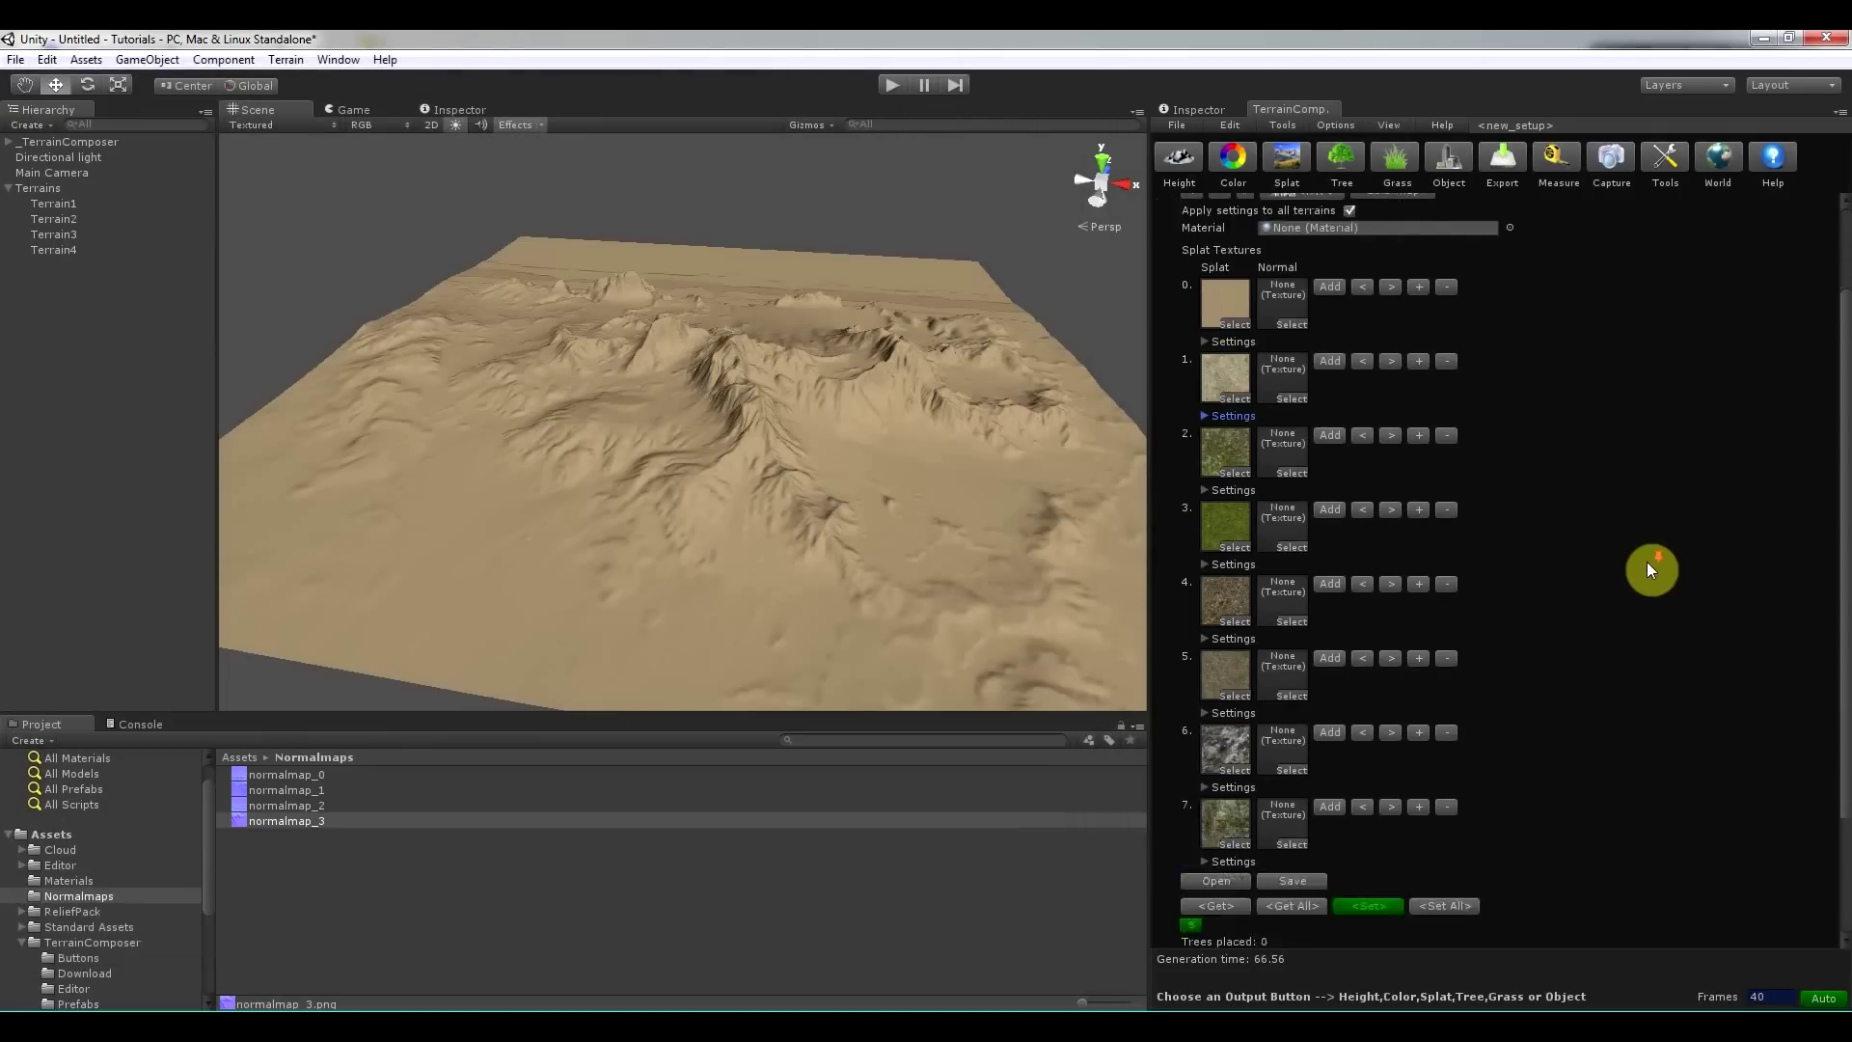
click(1456, 848)
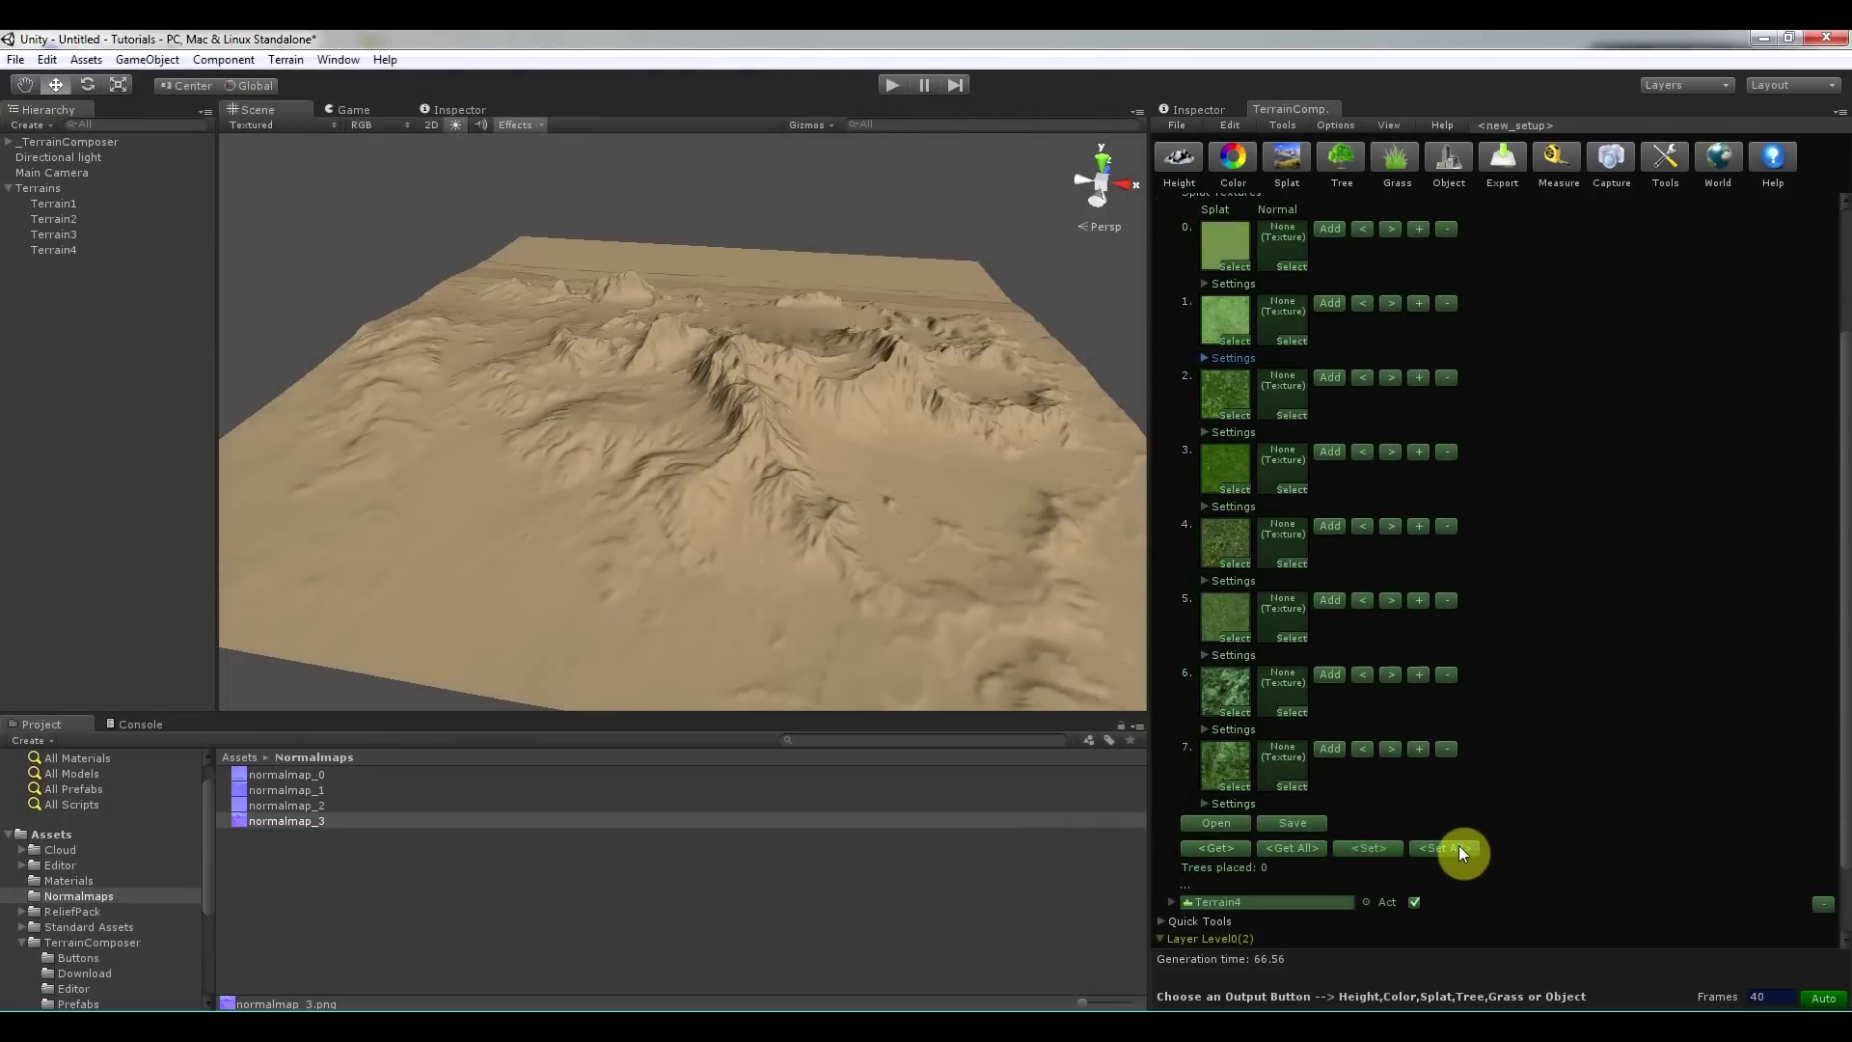
scroll(1502, 733, up, 4)
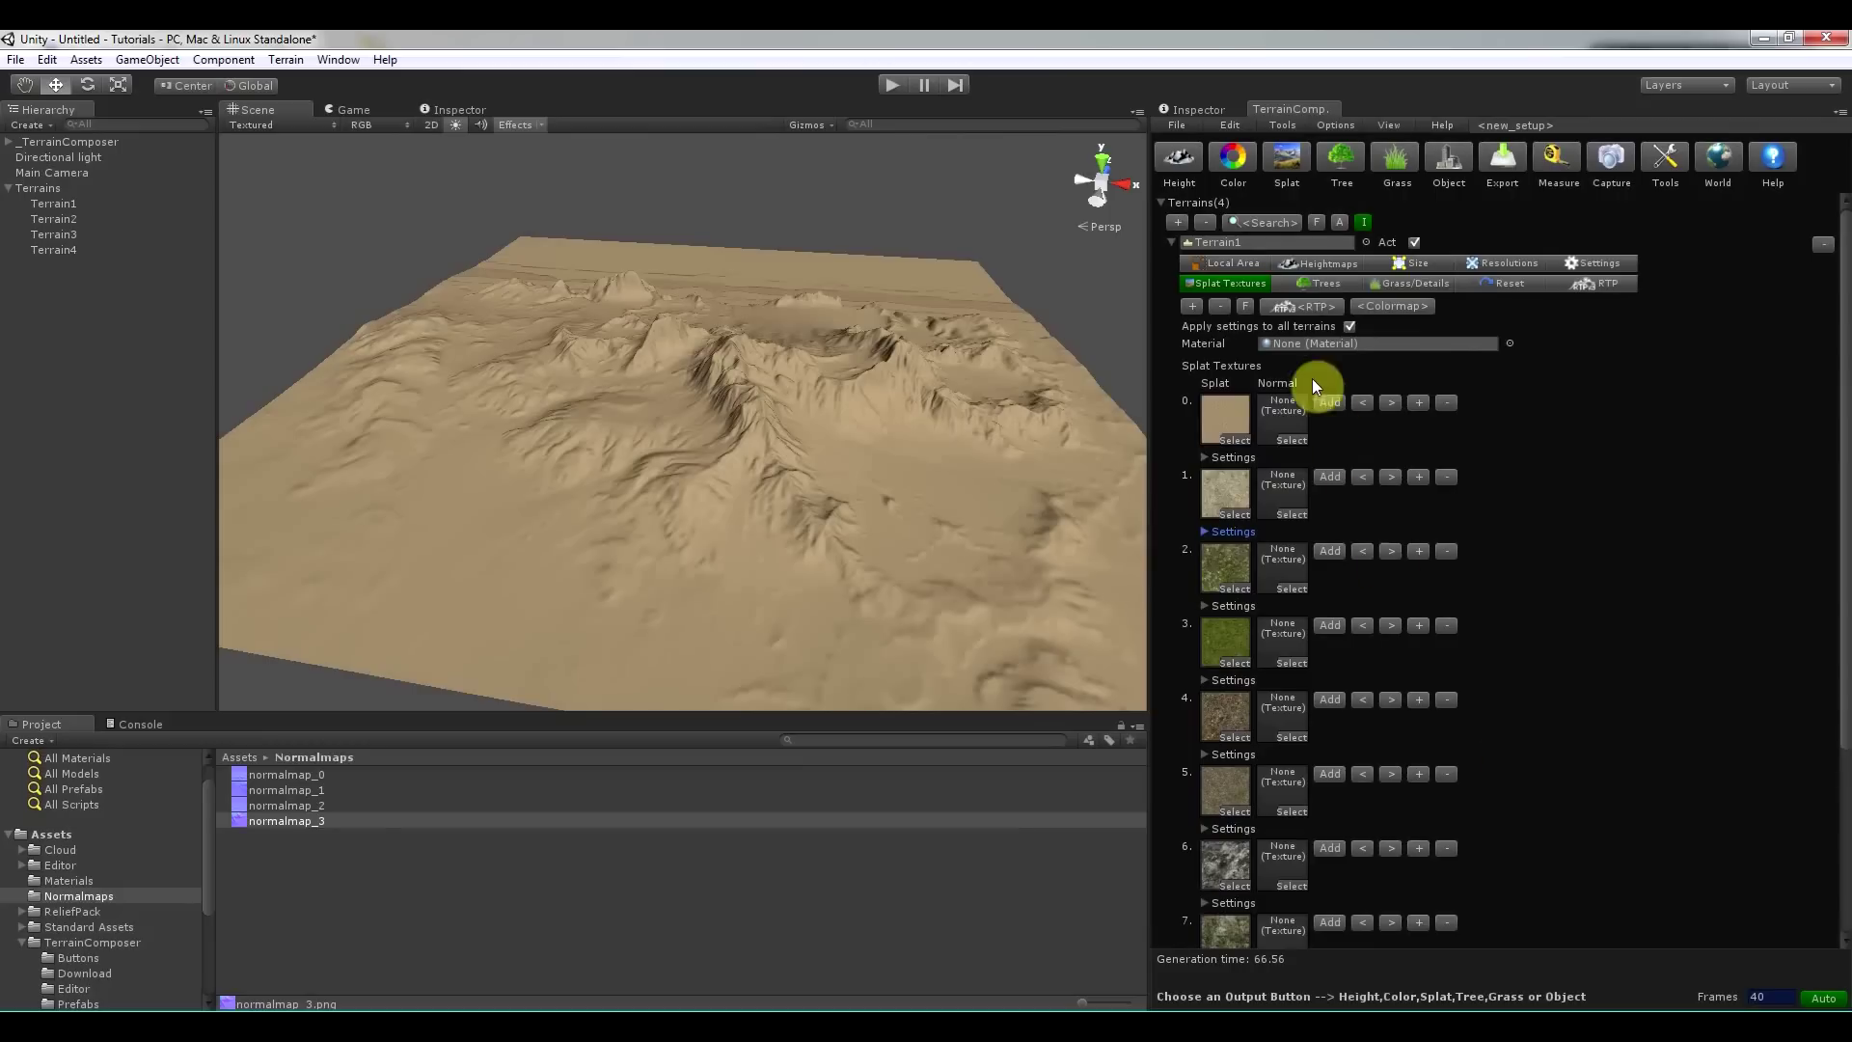
Enable RTP on the splat textures and accept the RTP LOD manager notification.
click(1299, 307)
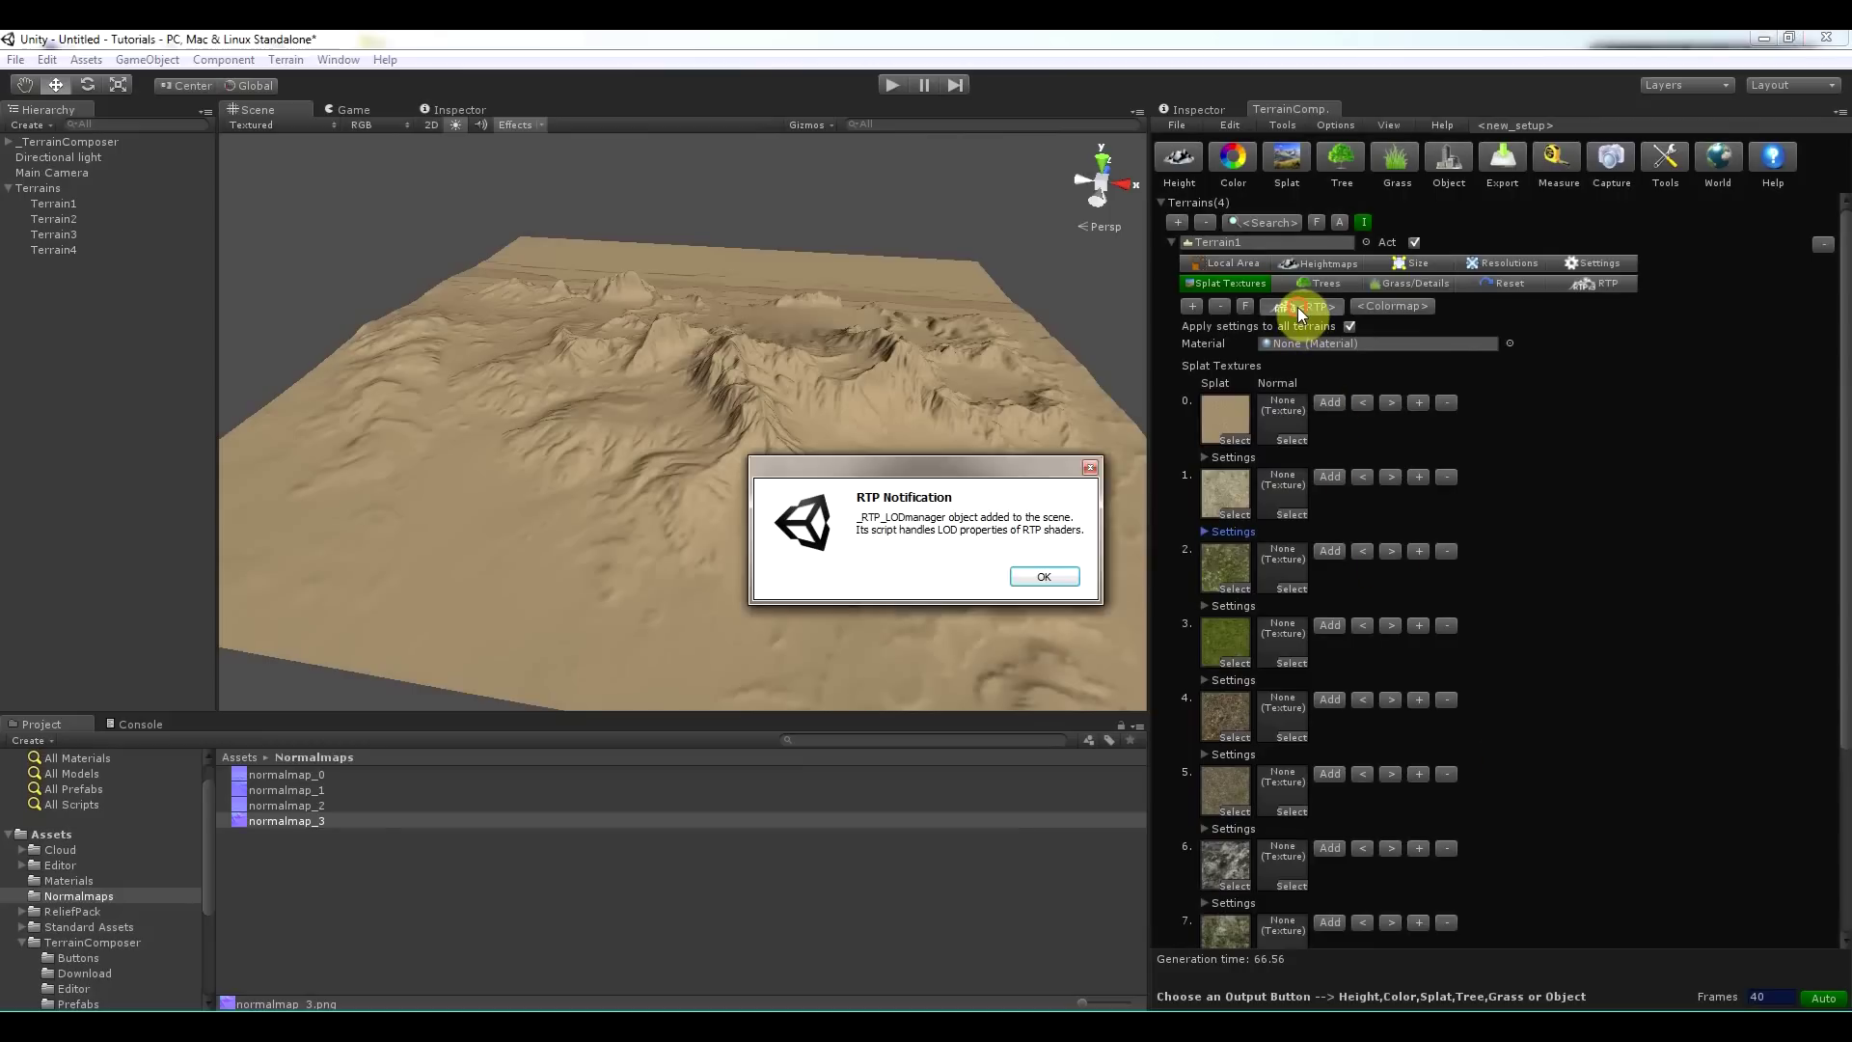
click(1038, 569)
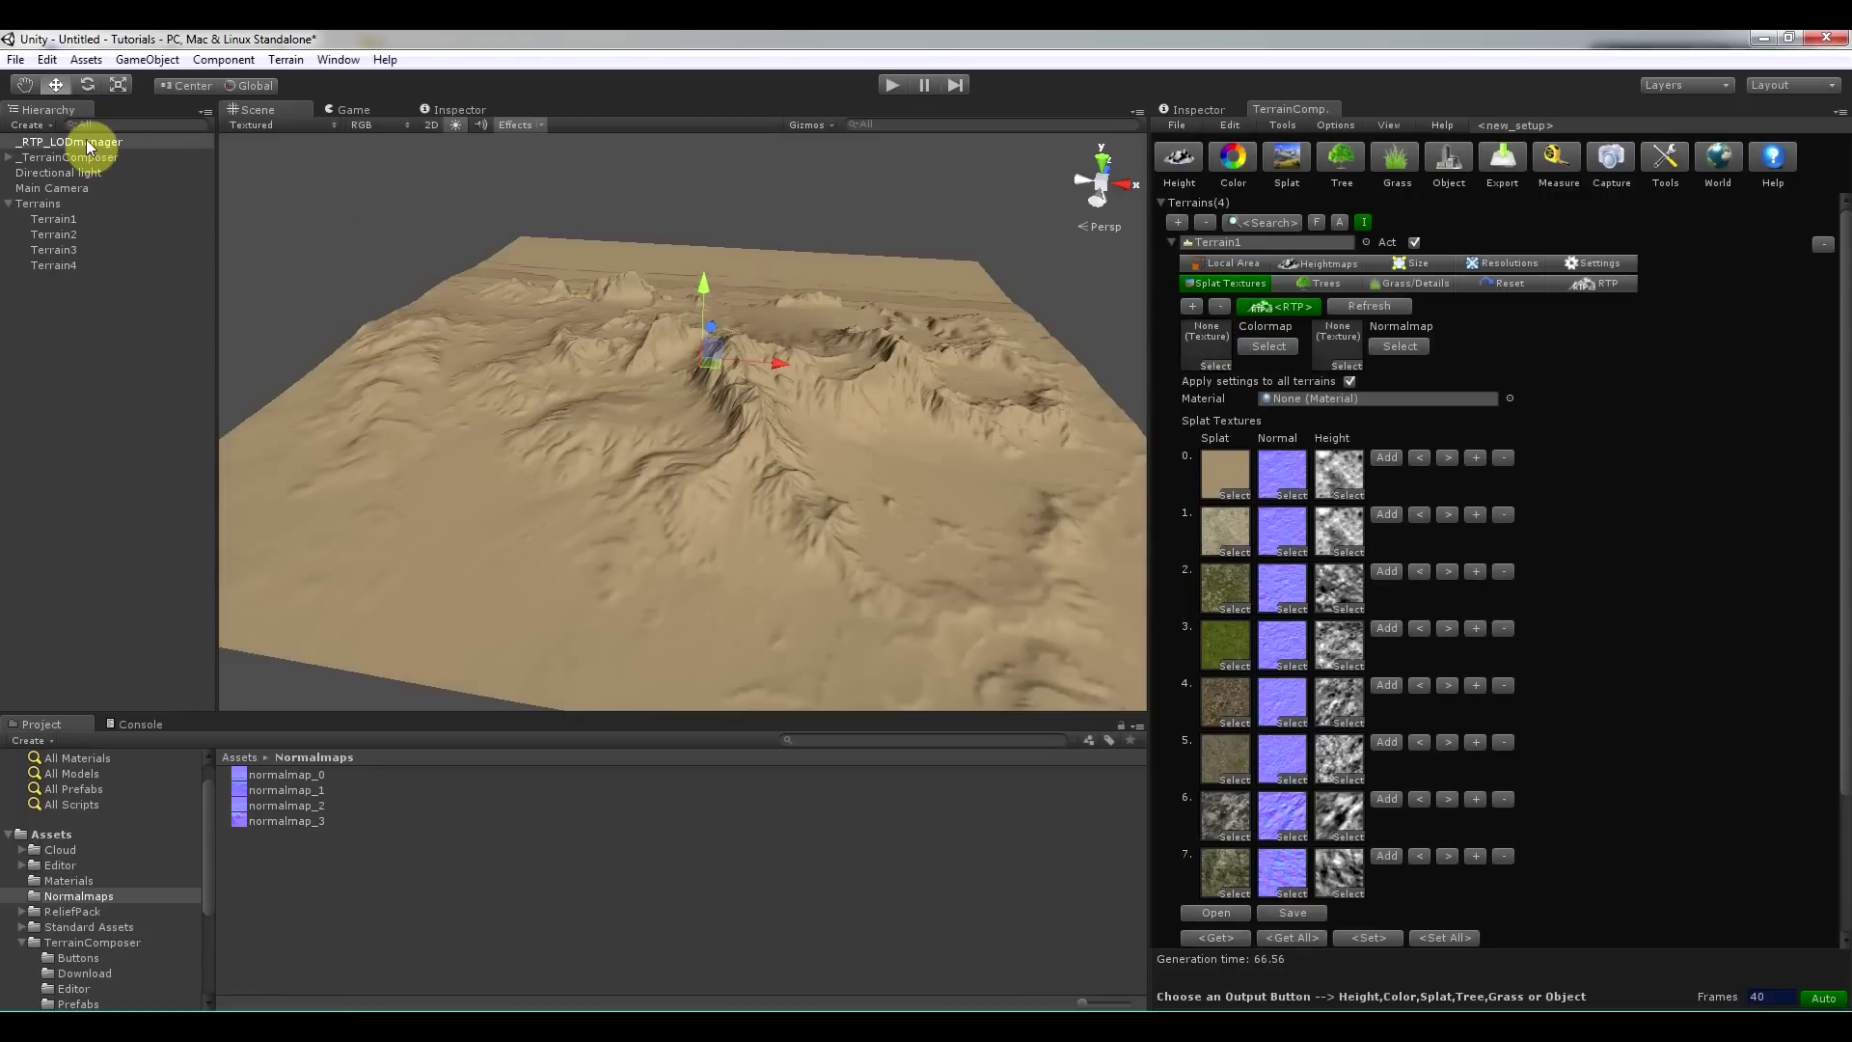
In _RTP_LODmanager, tick RTP for terrain first and add pass, and enable first-pass UV blend.
click(1194, 109)
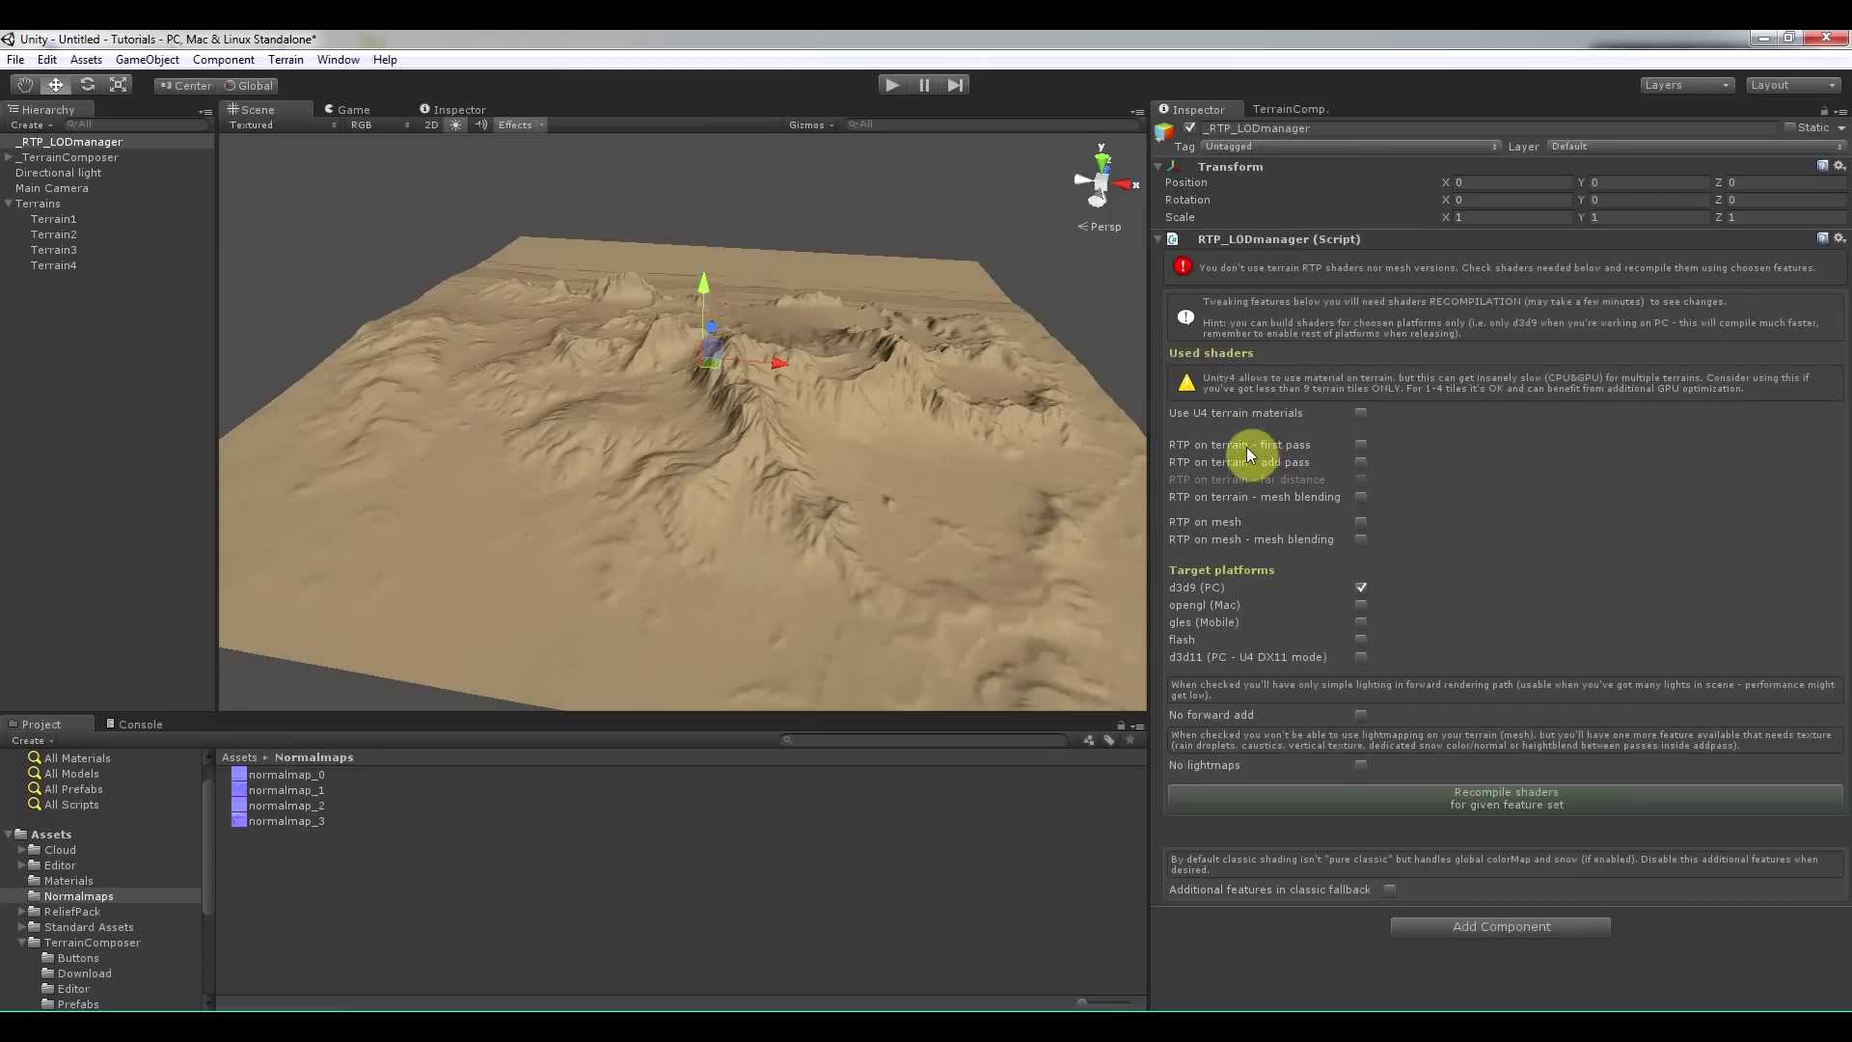
click(1366, 446)
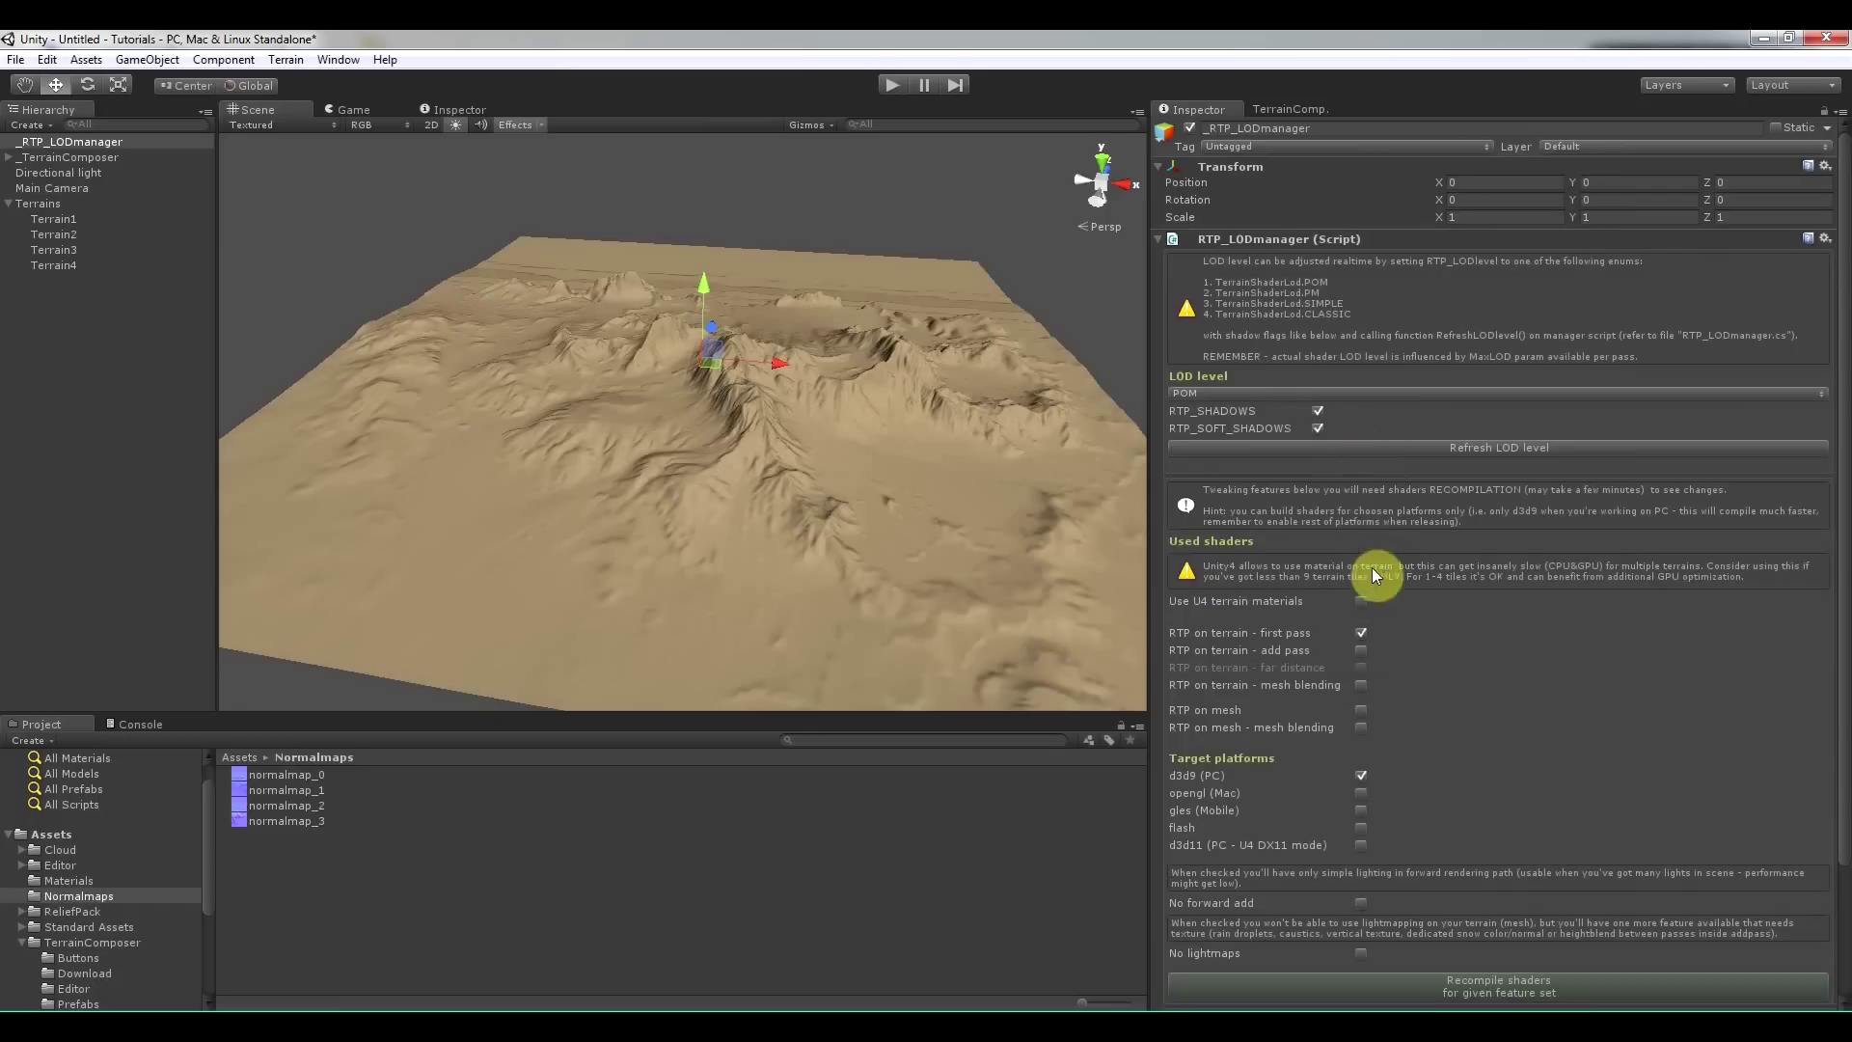
click(1362, 648)
scroll(1410, 707, down, 3)
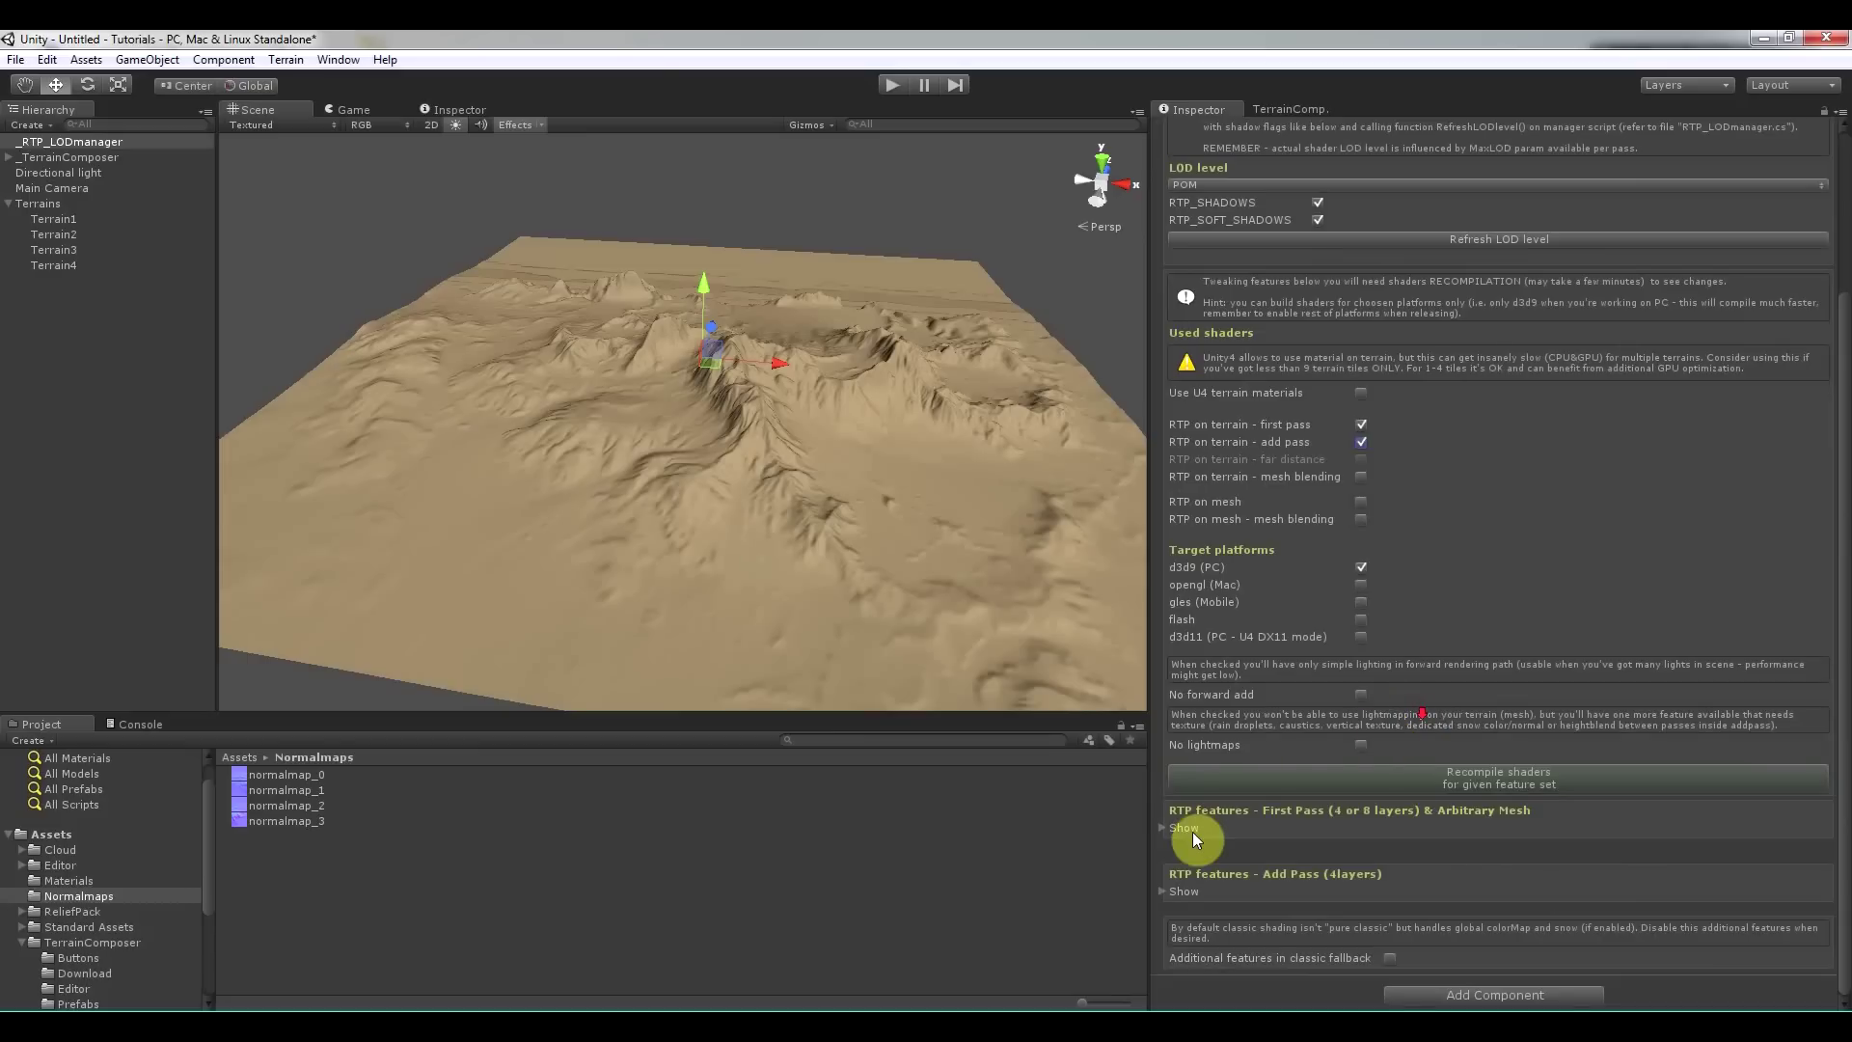
click(1186, 831)
scroll(1322, 802, down, 6)
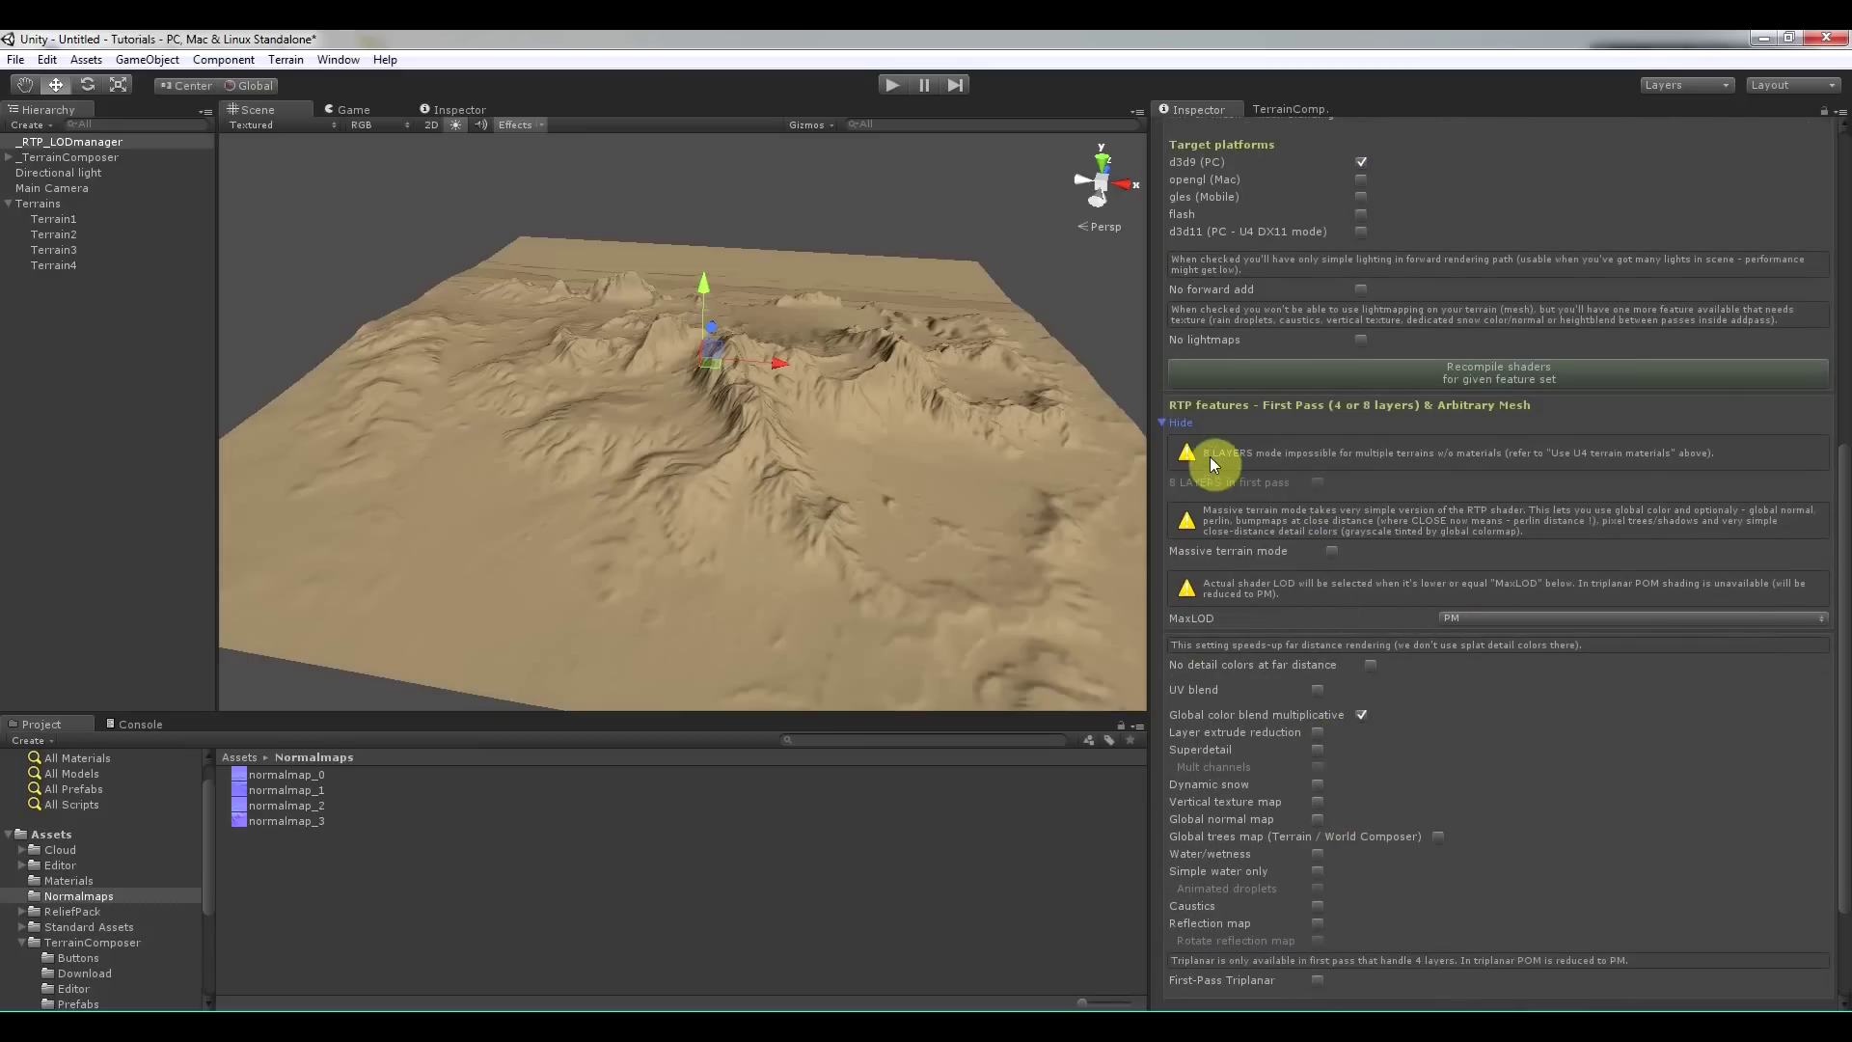
scroll(1308, 714, down, 1)
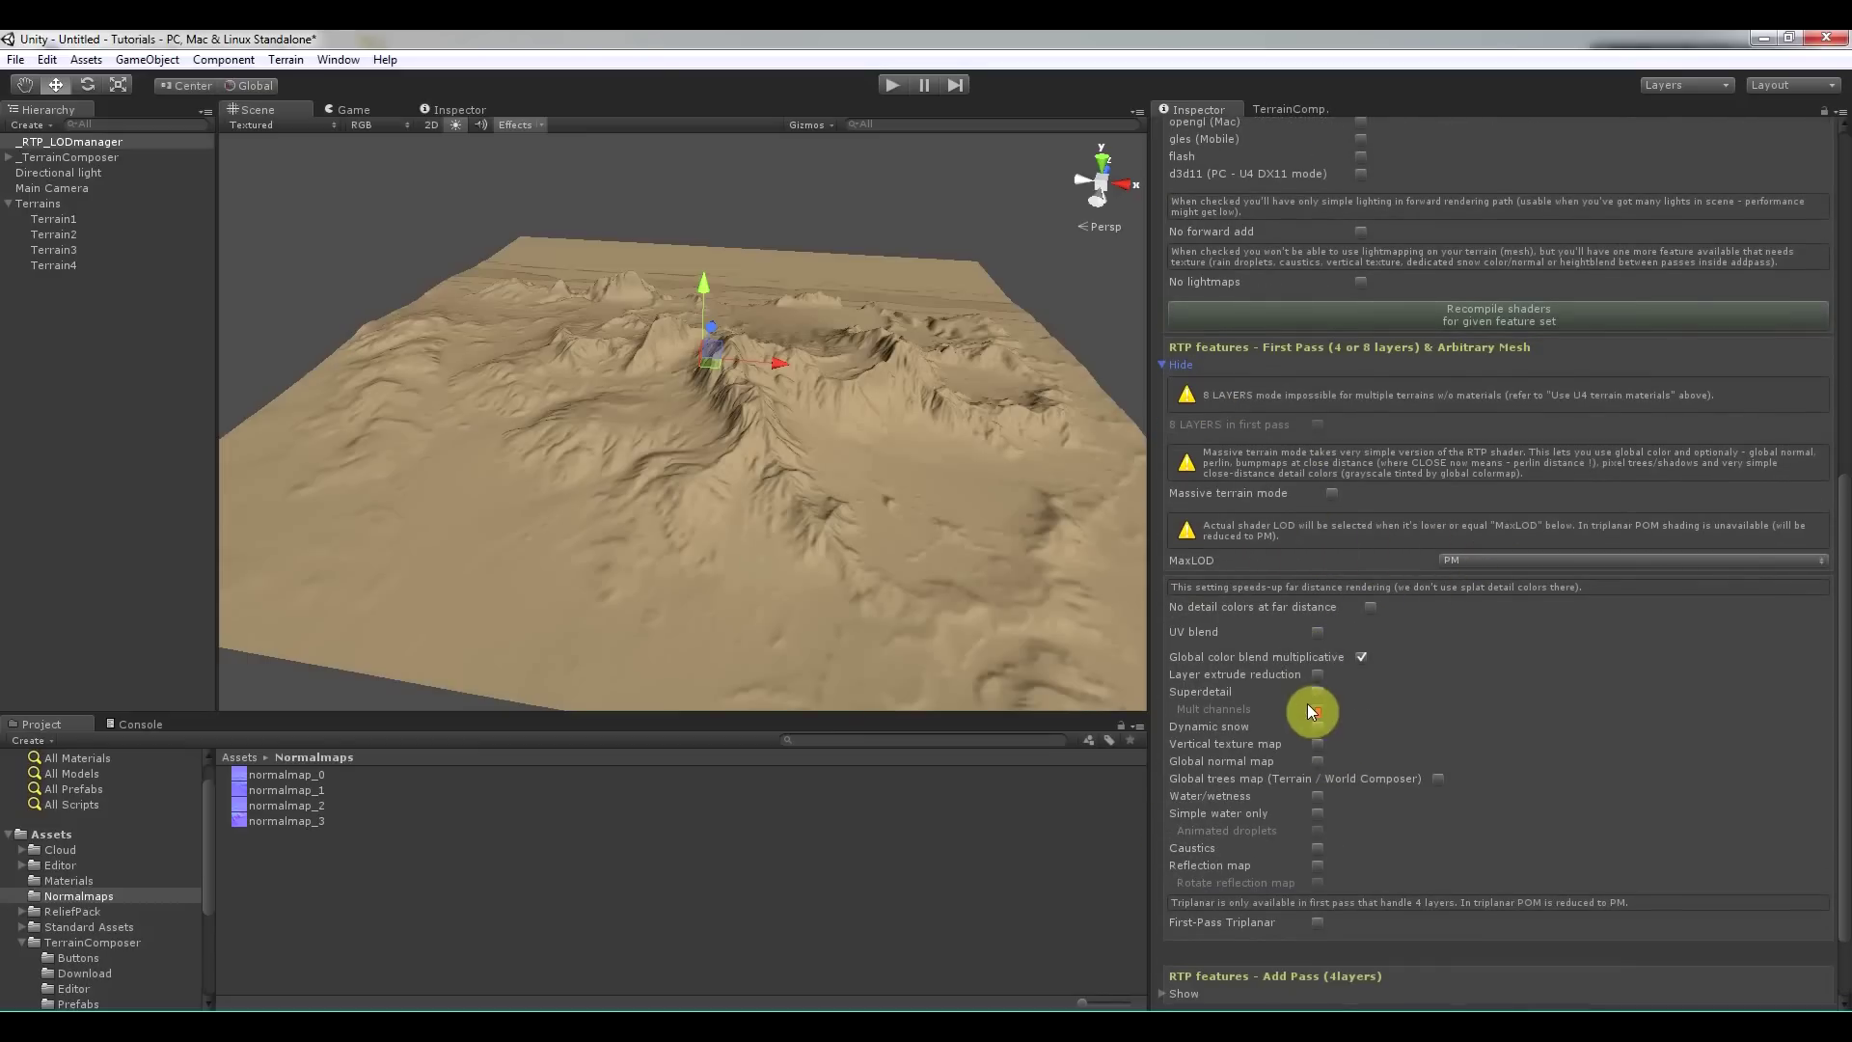
click(1318, 632)
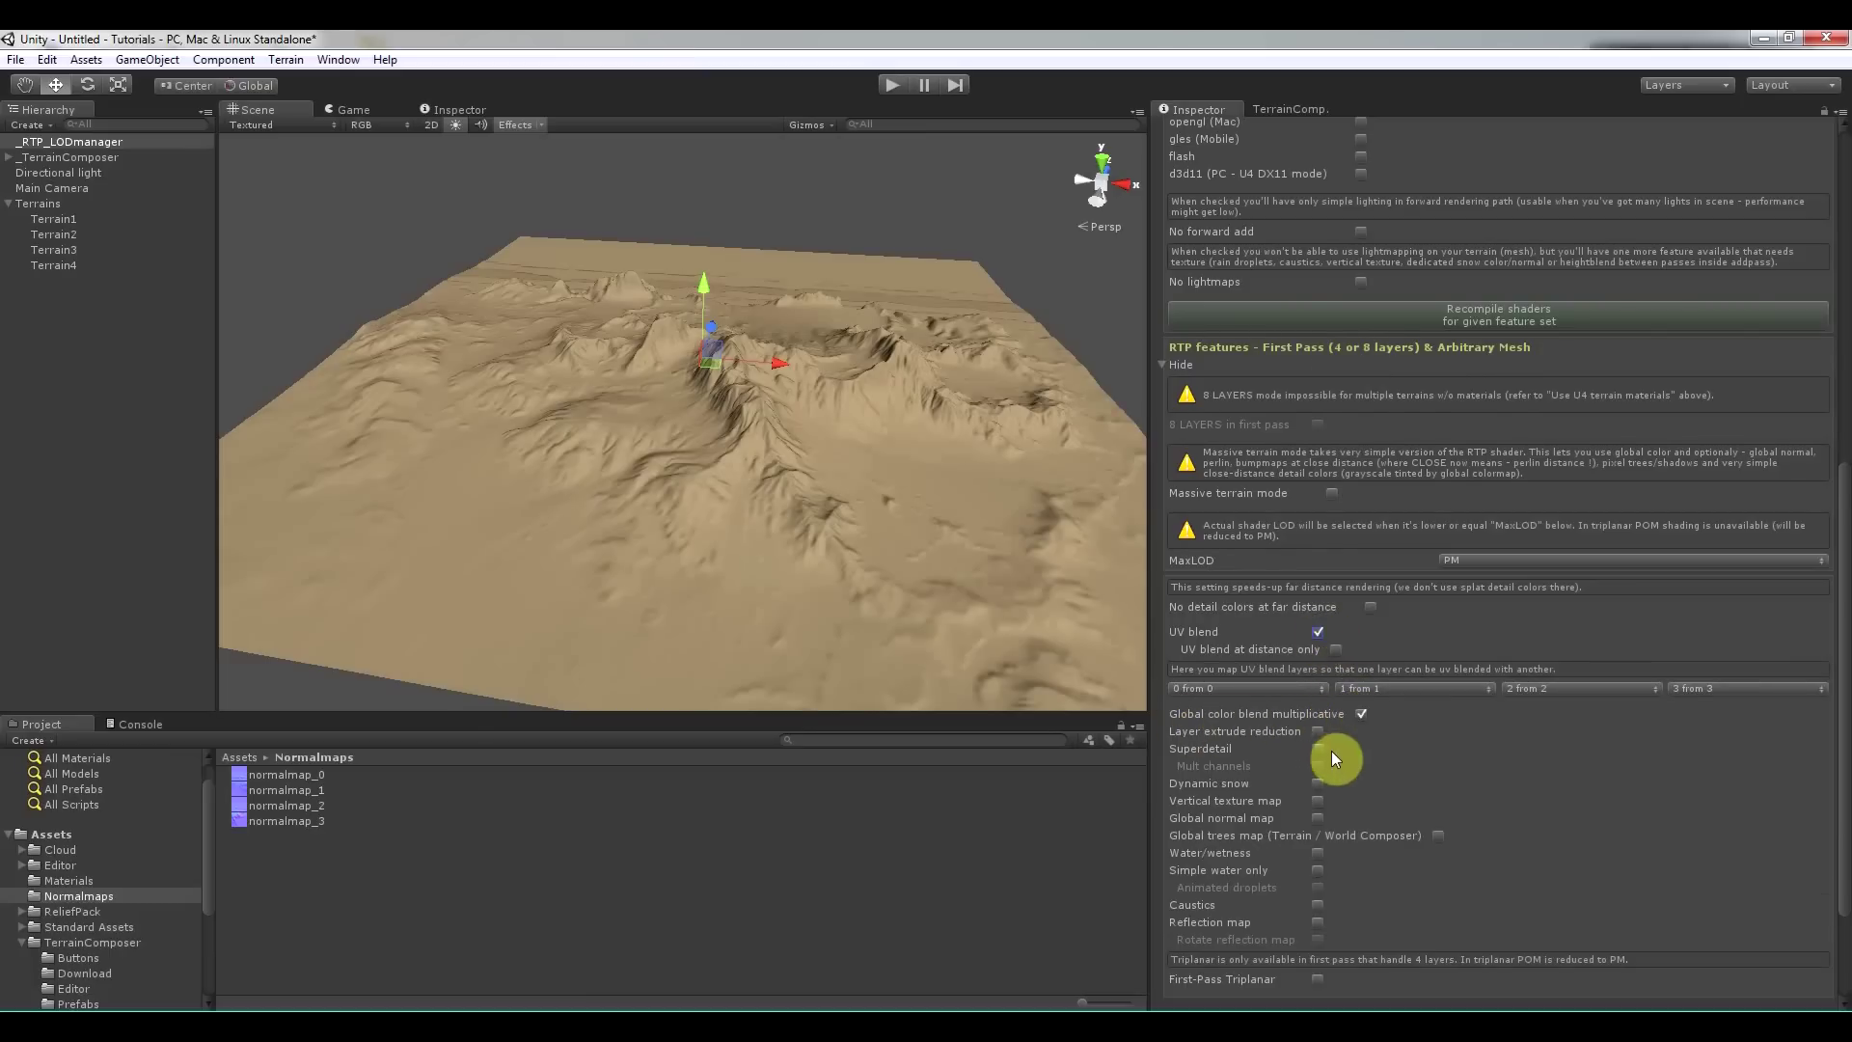
scroll(1333, 755, down, 1)
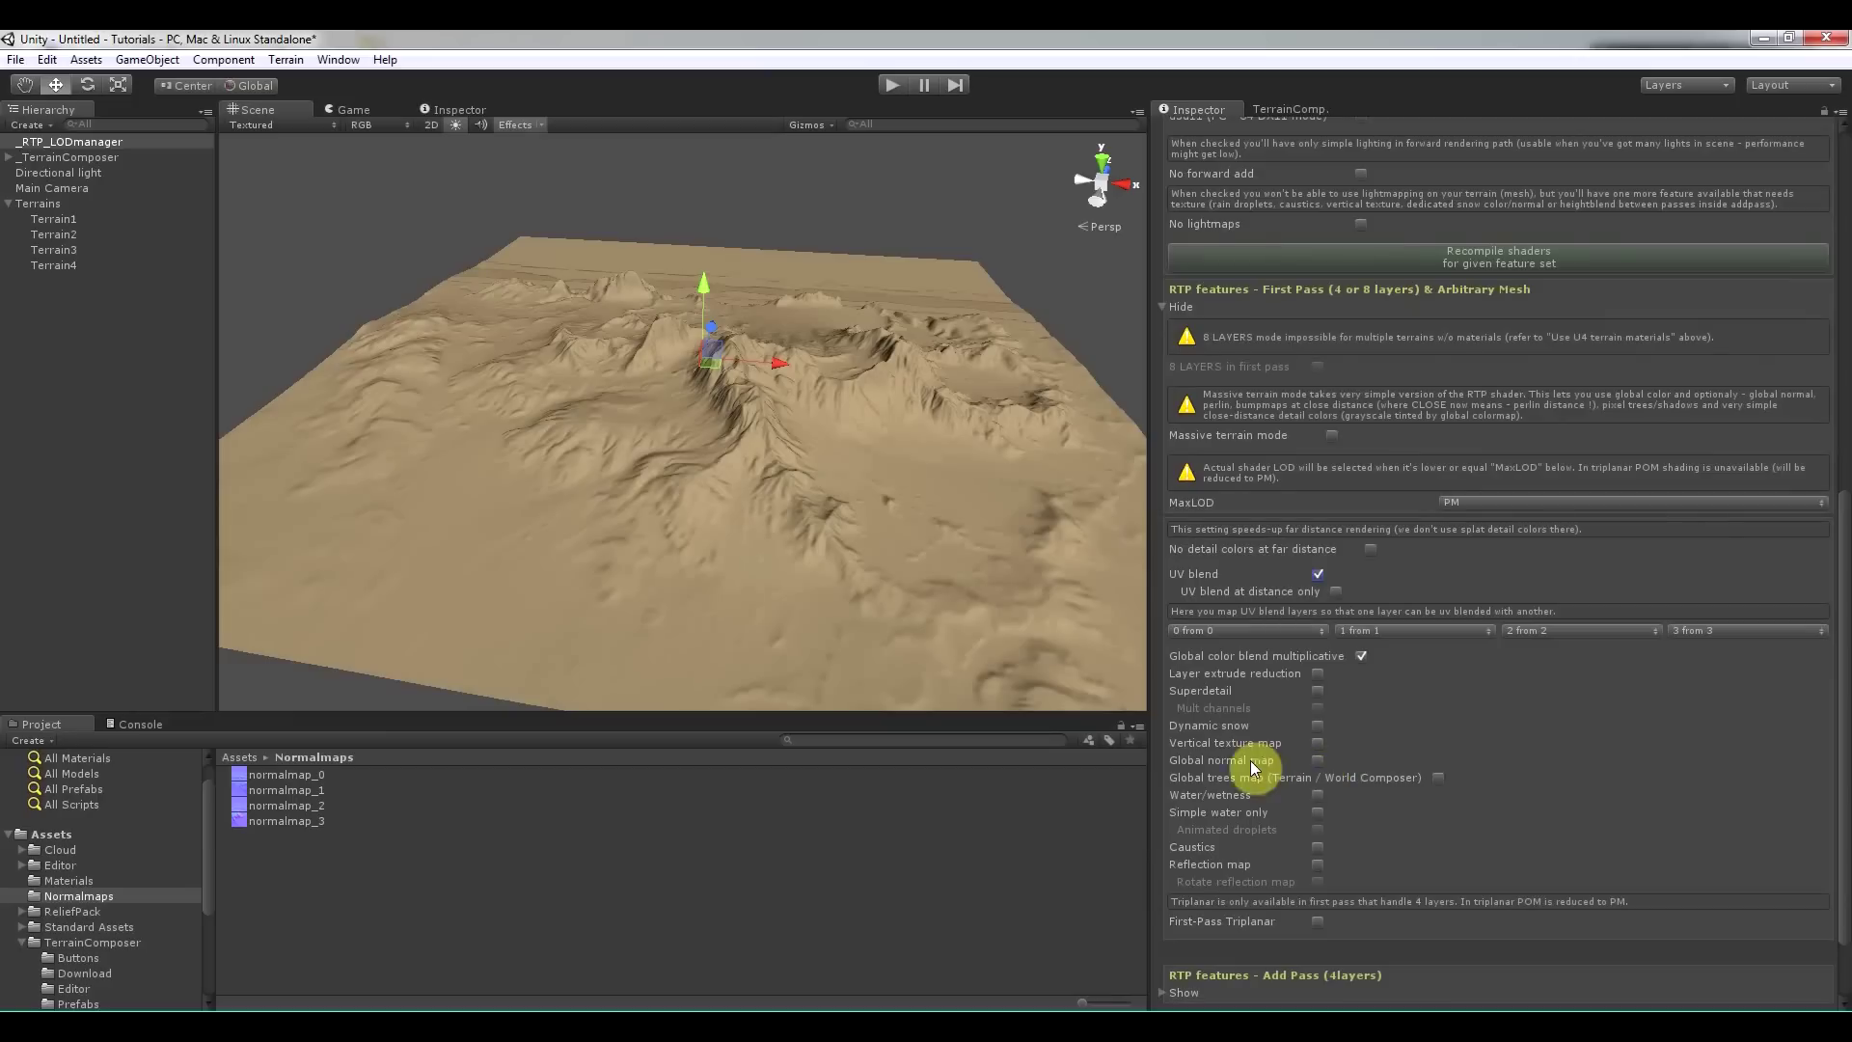
Tick Global normal map for the first pass and UV blend for the add pass.
click(1321, 761)
scroll(1325, 810, down, 2)
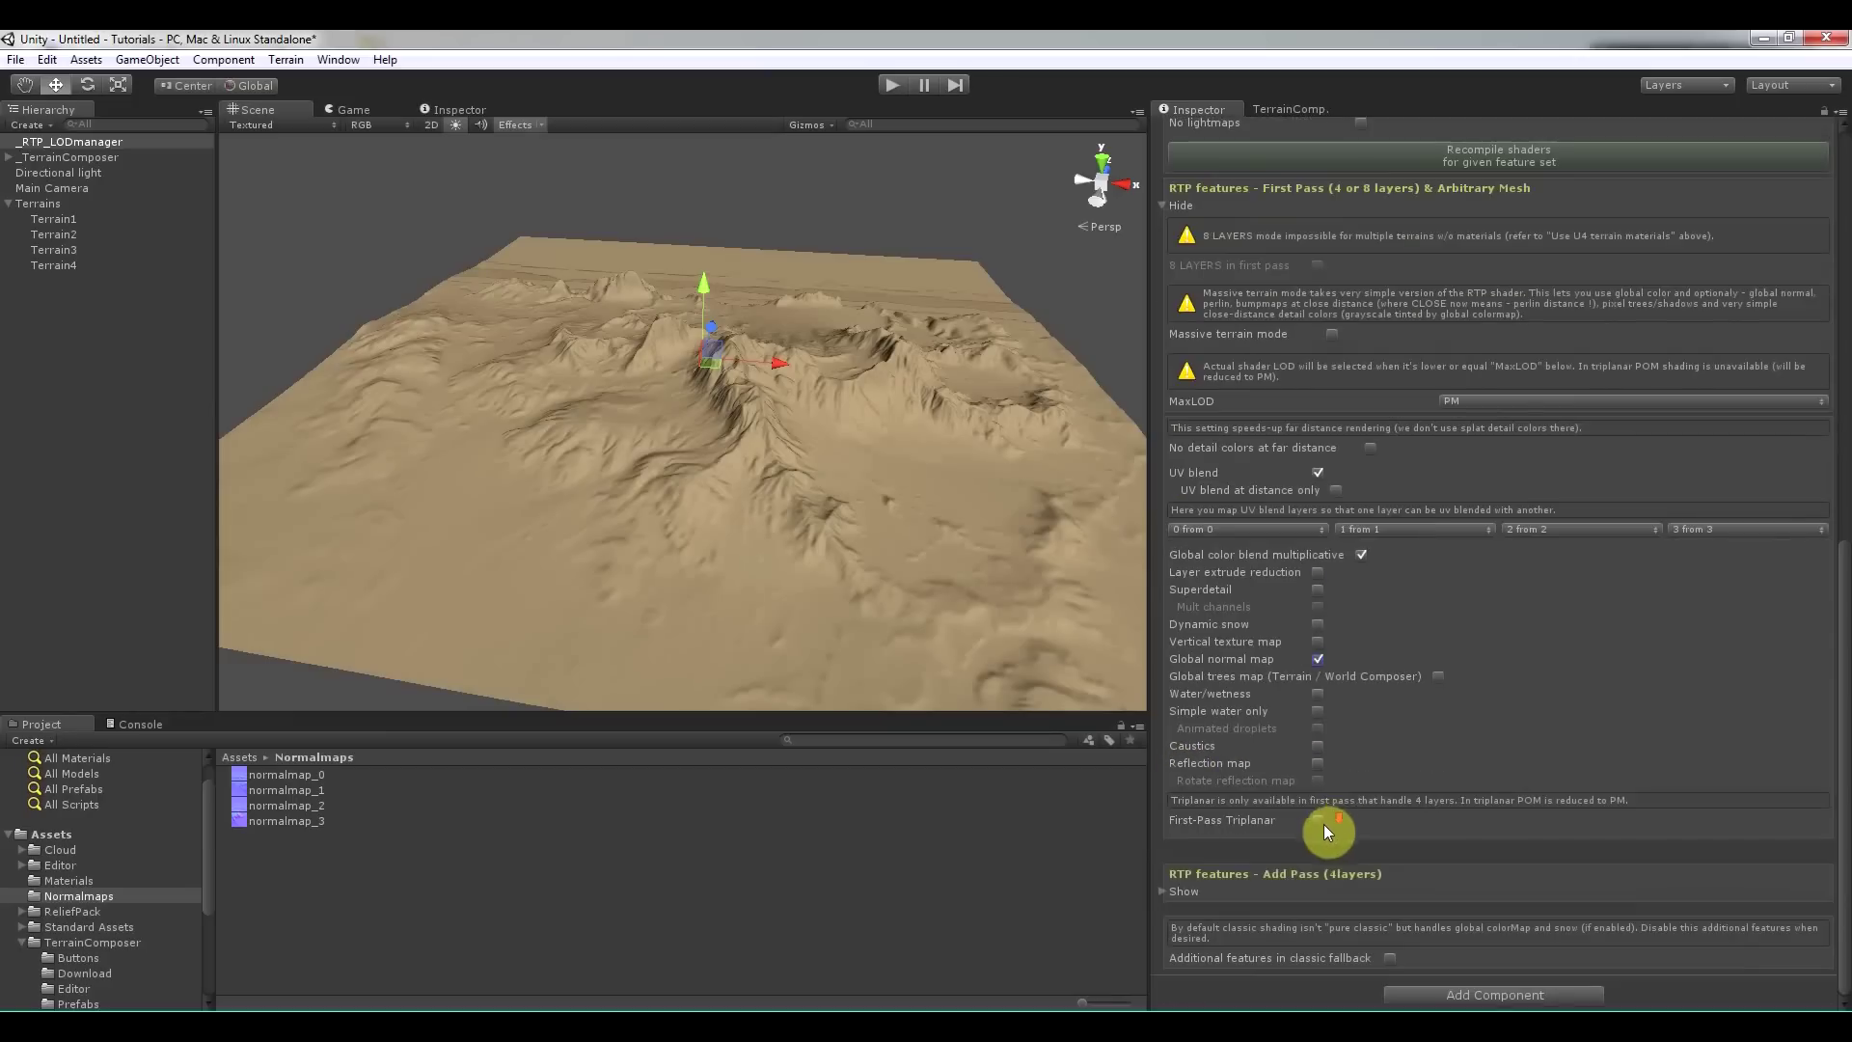
click(1177, 892)
scroll(1311, 827, down, 5)
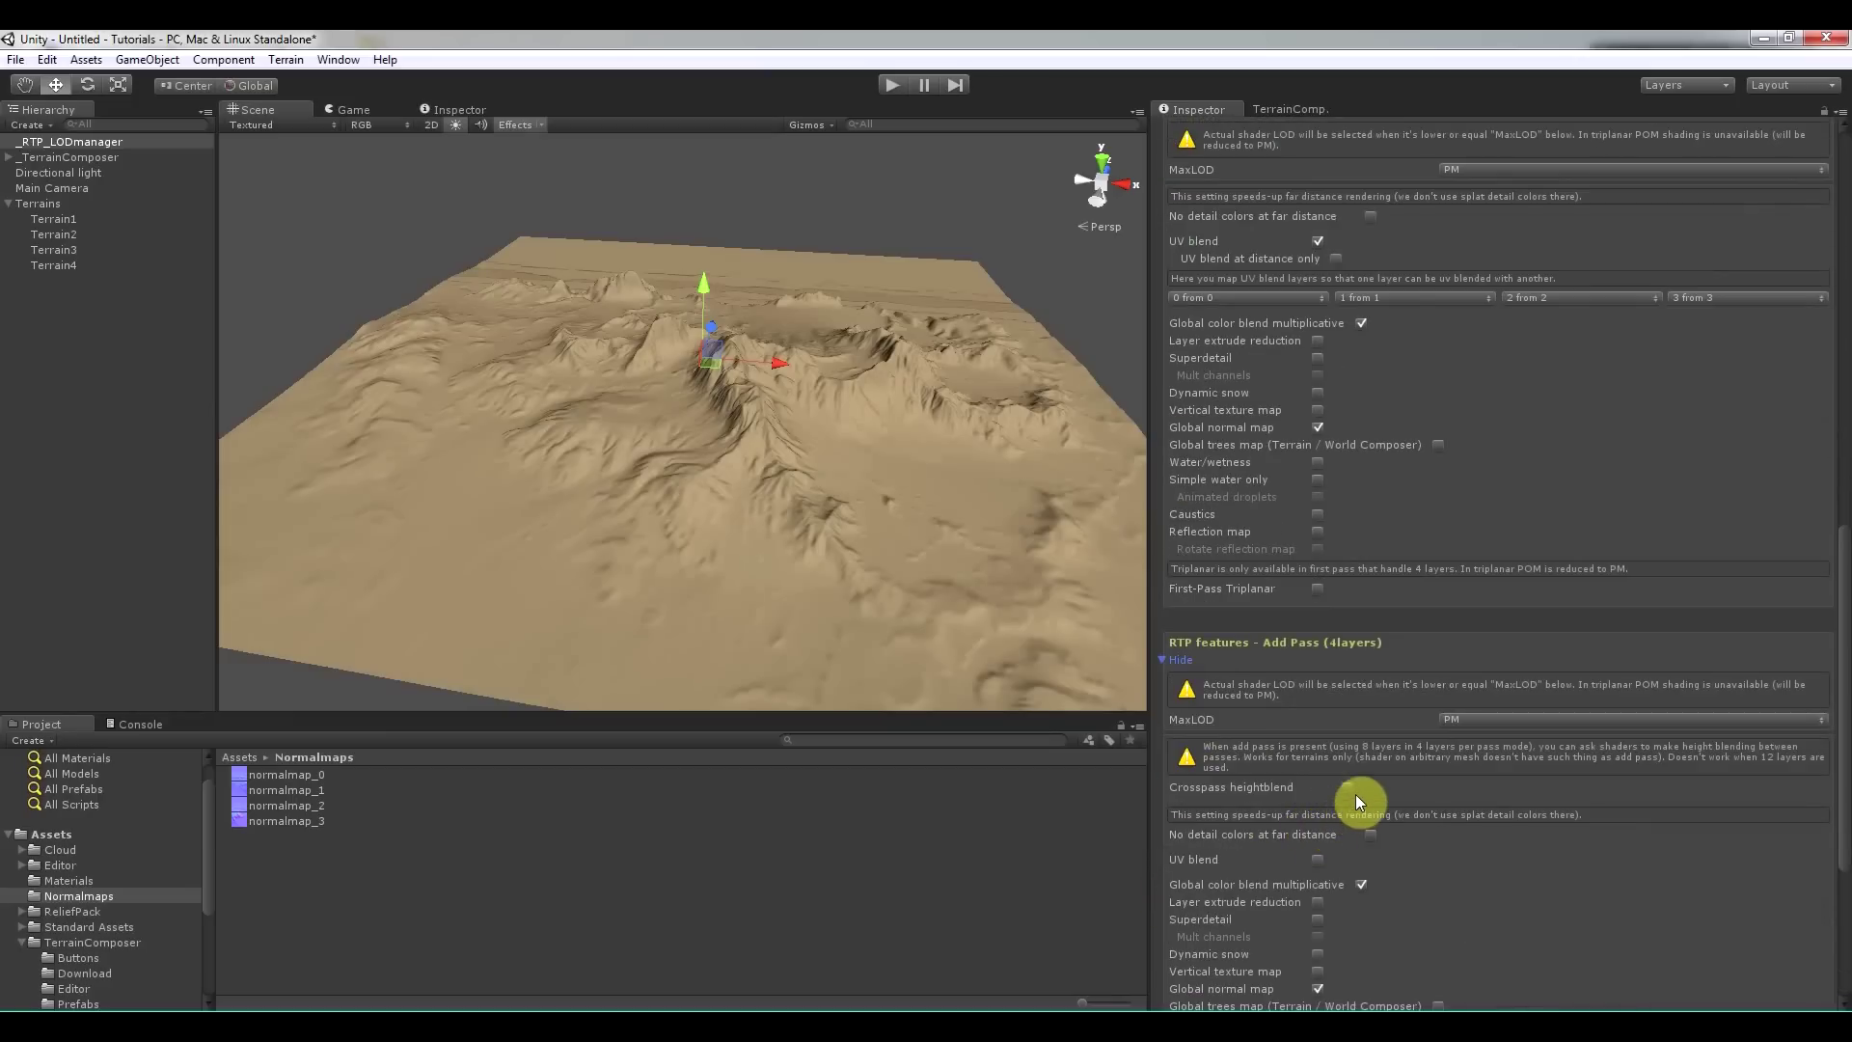
click(1319, 860)
scroll(1329, 873, down, 5)
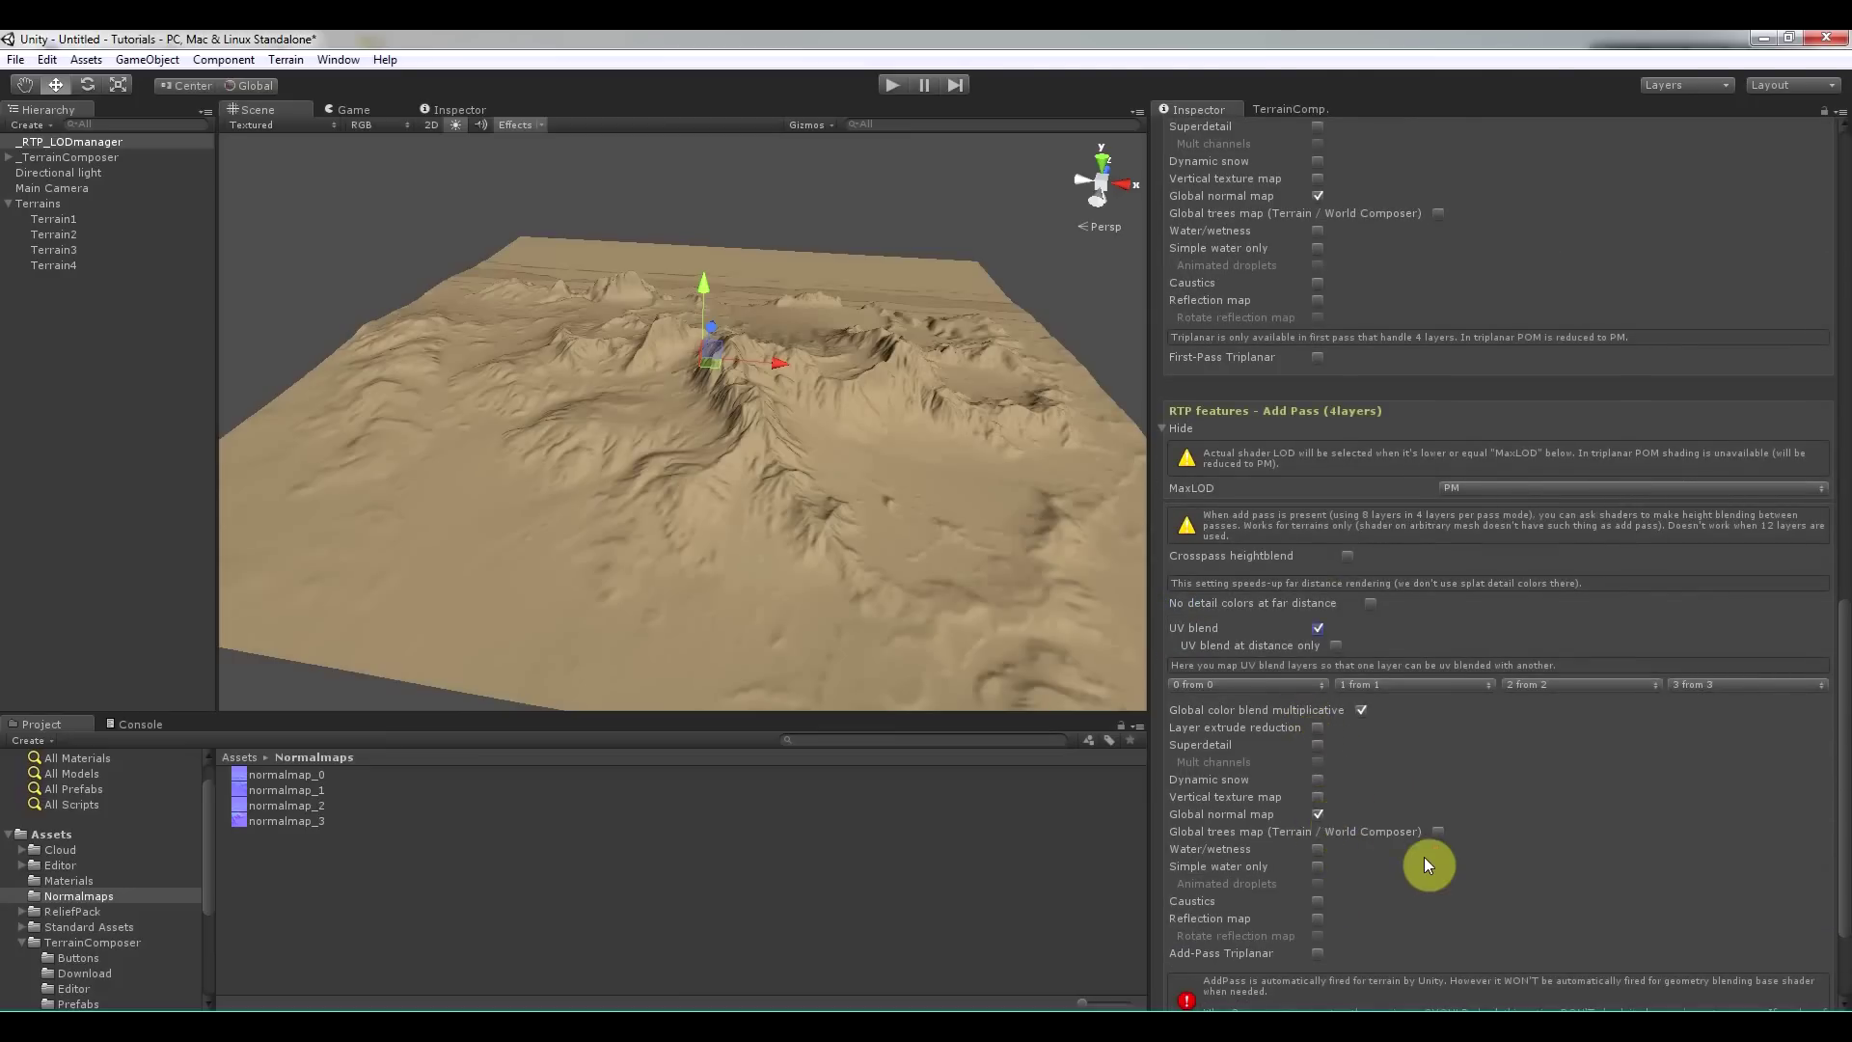
scroll(1423, 856, up, 10)
scroll(1423, 856, up, 8)
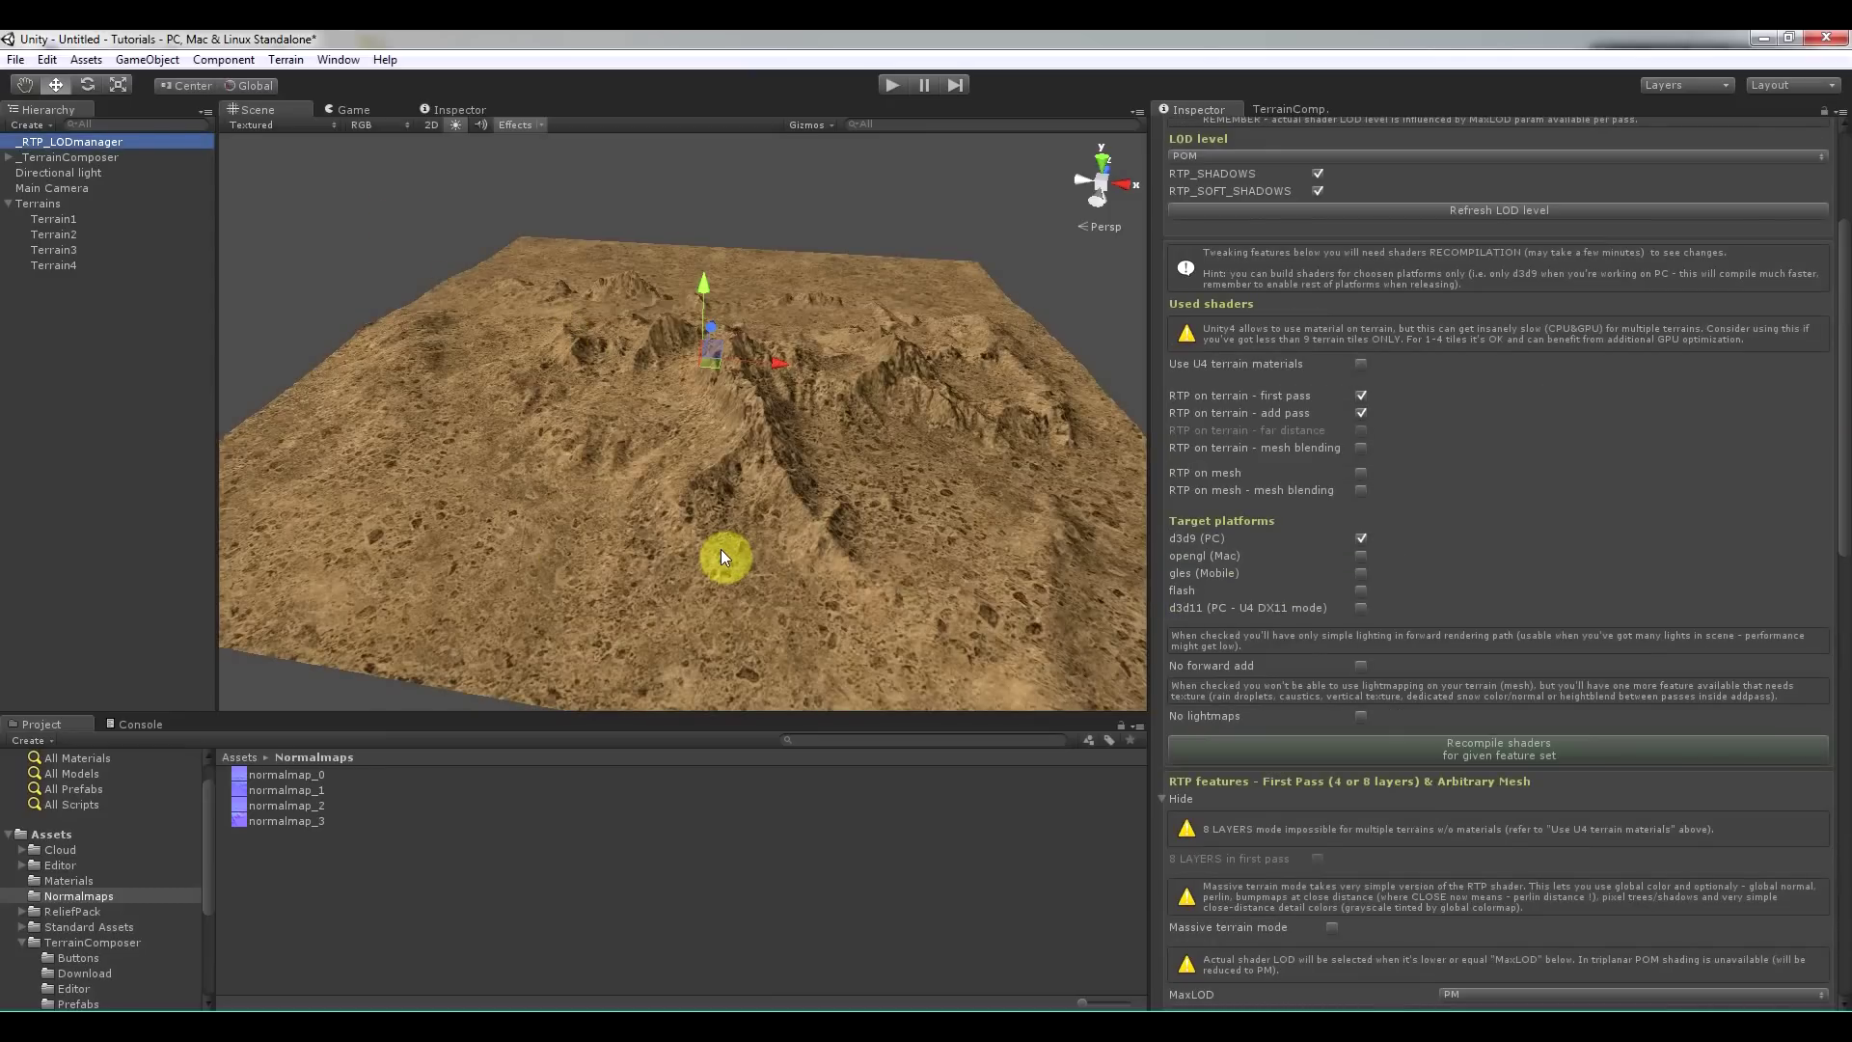
On Terrain1's Relief Terrain Global maps, lower global normal strength from 3 to 0.5.
click(72, 220)
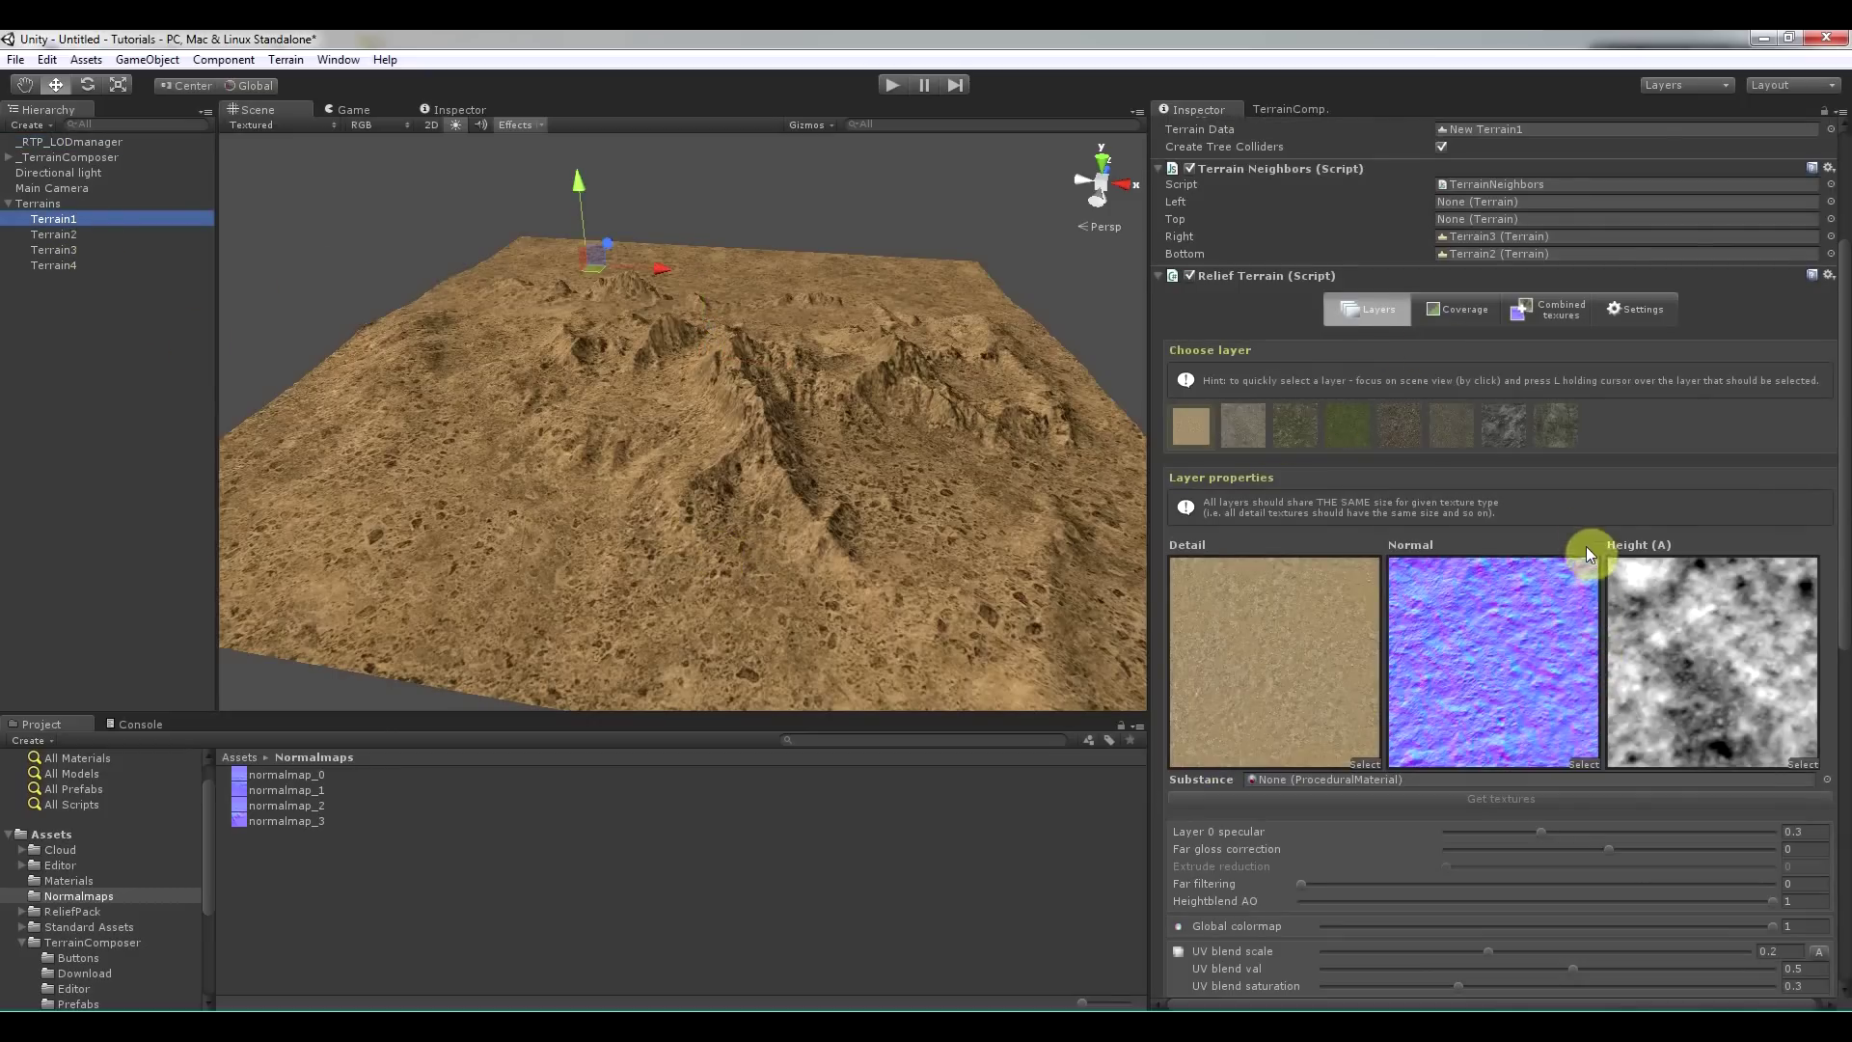
click(1627, 315)
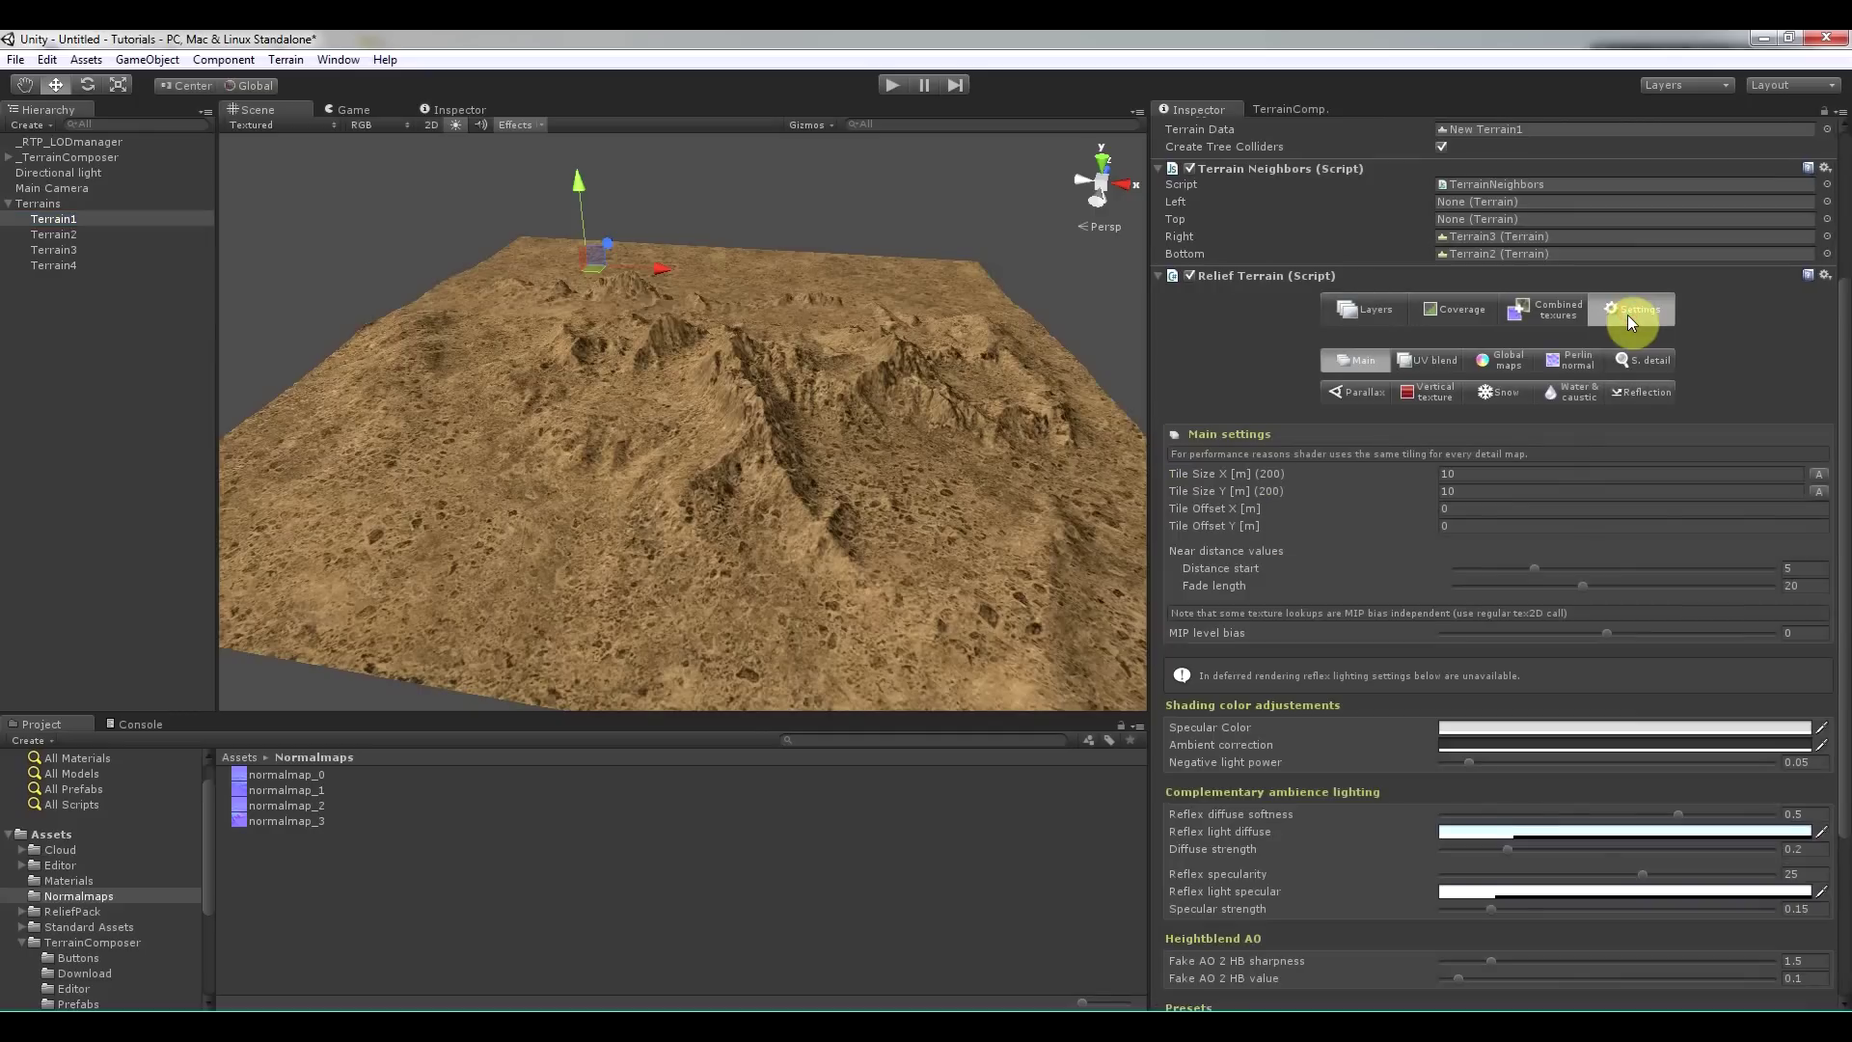
click(1511, 364)
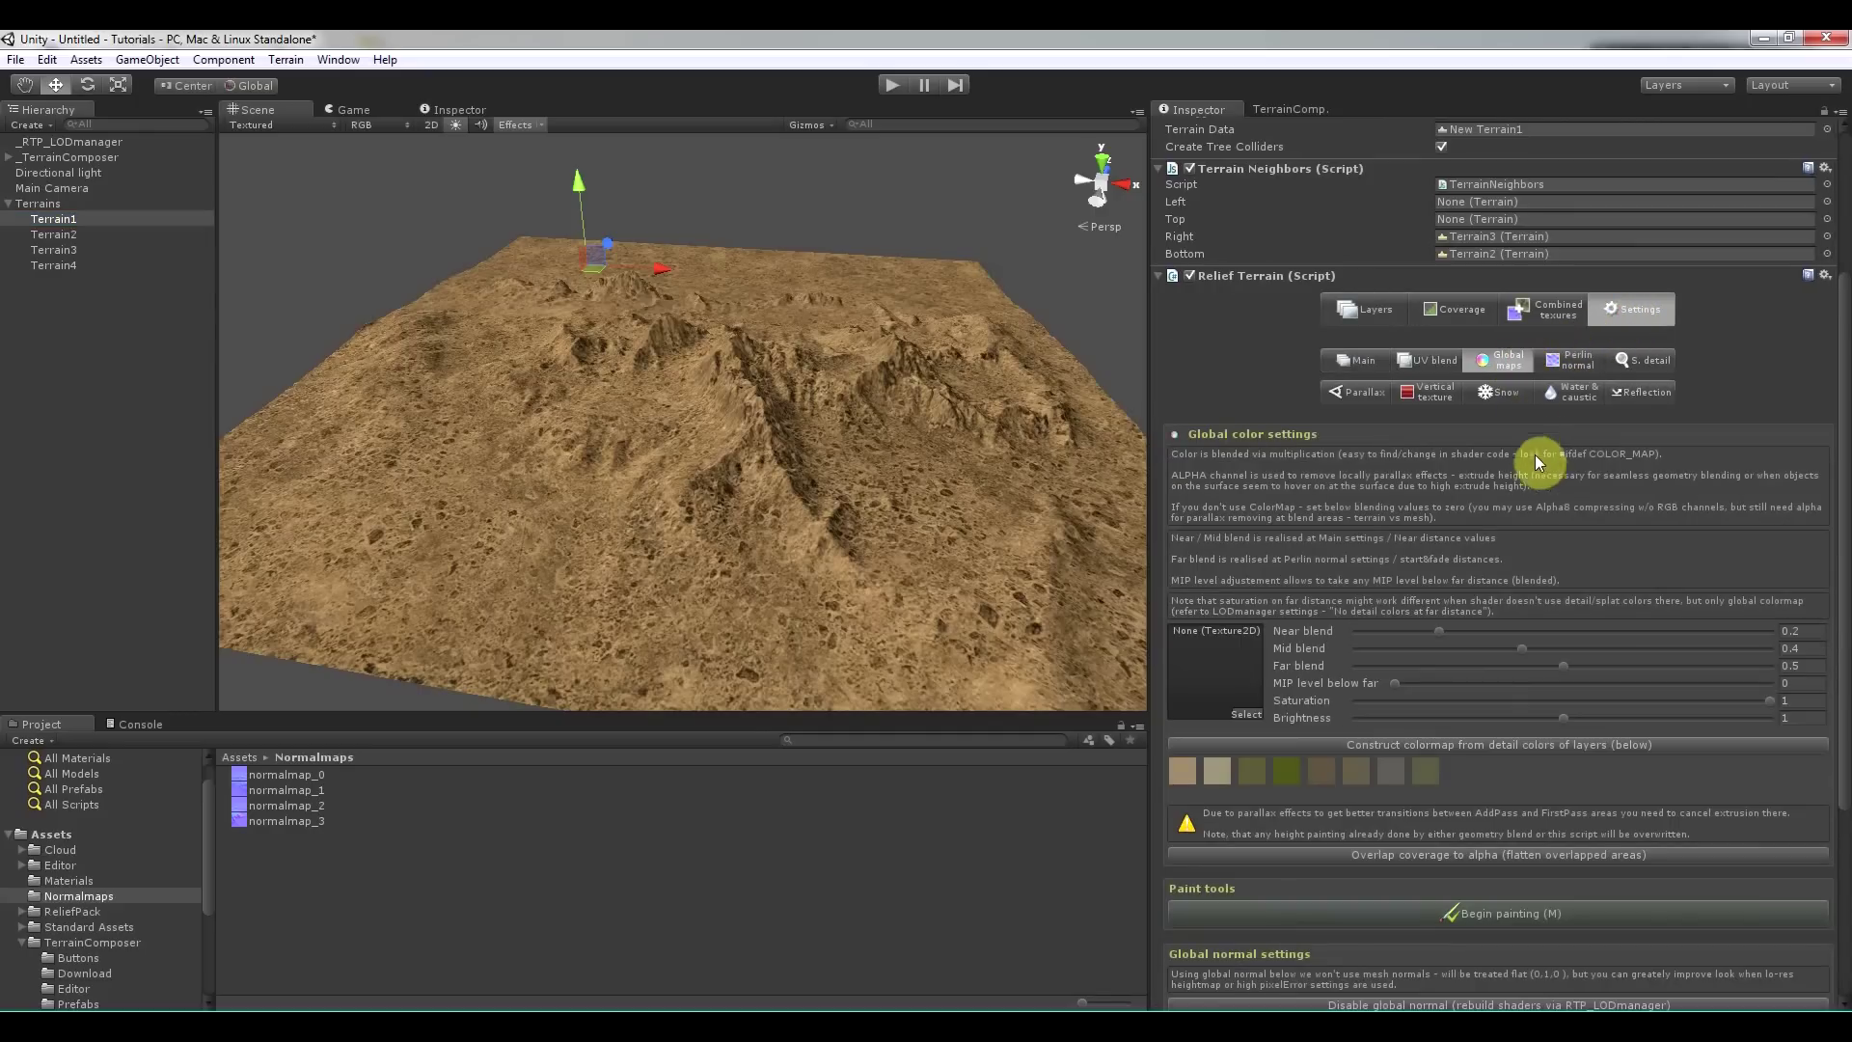
scroll(1541, 473, down, 5)
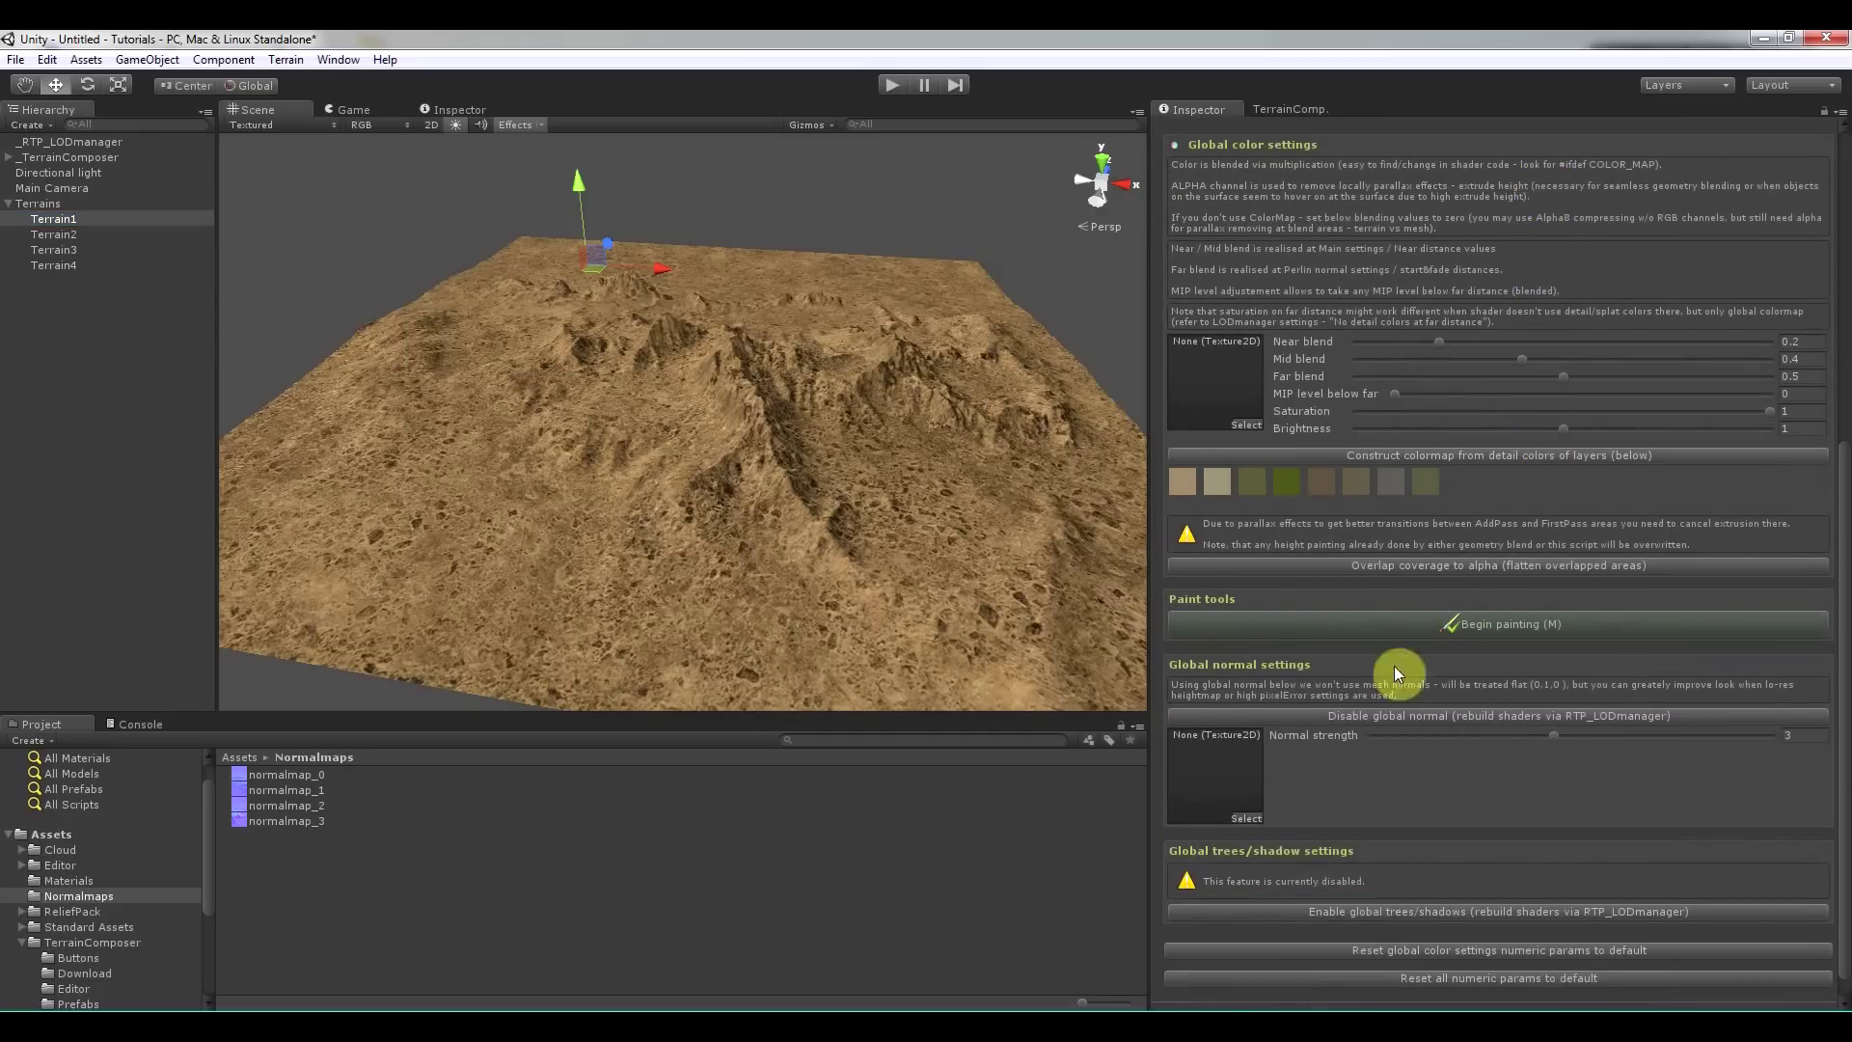
drag(1555, 738, 1353, 723)
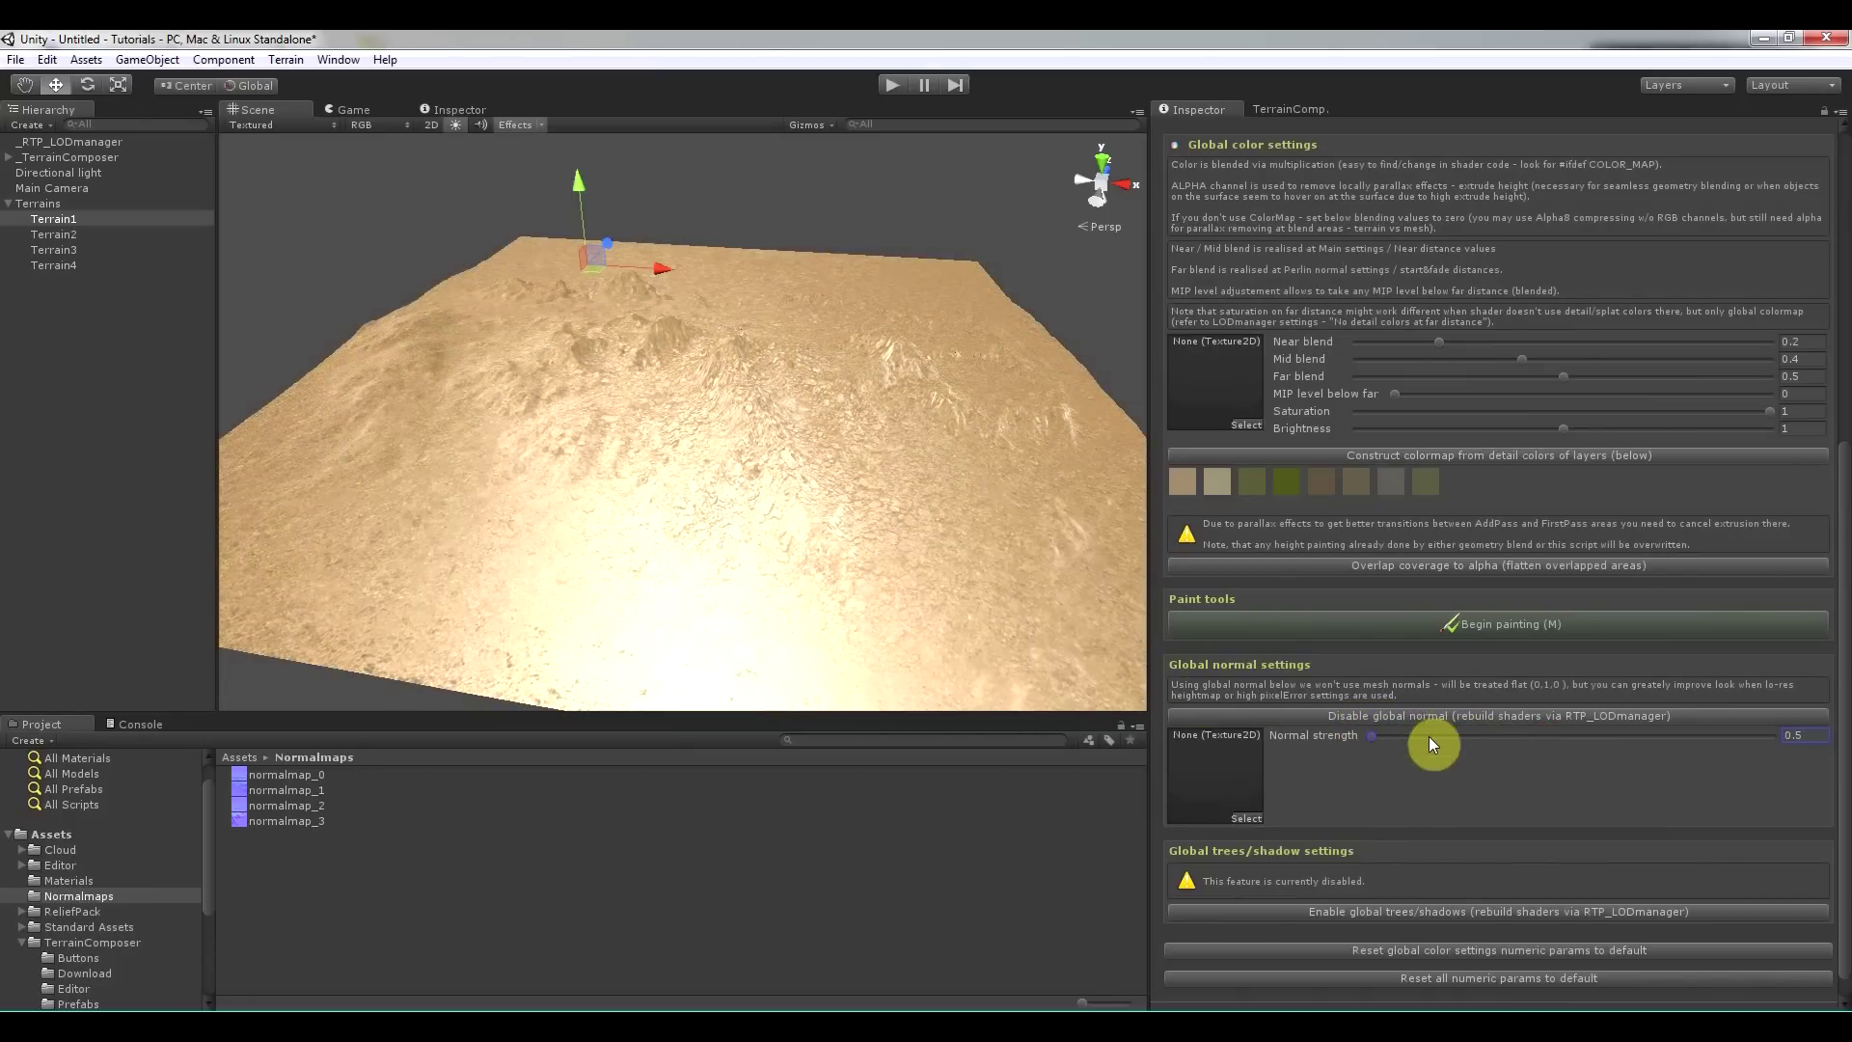
scroll(1418, 753, up, 4)
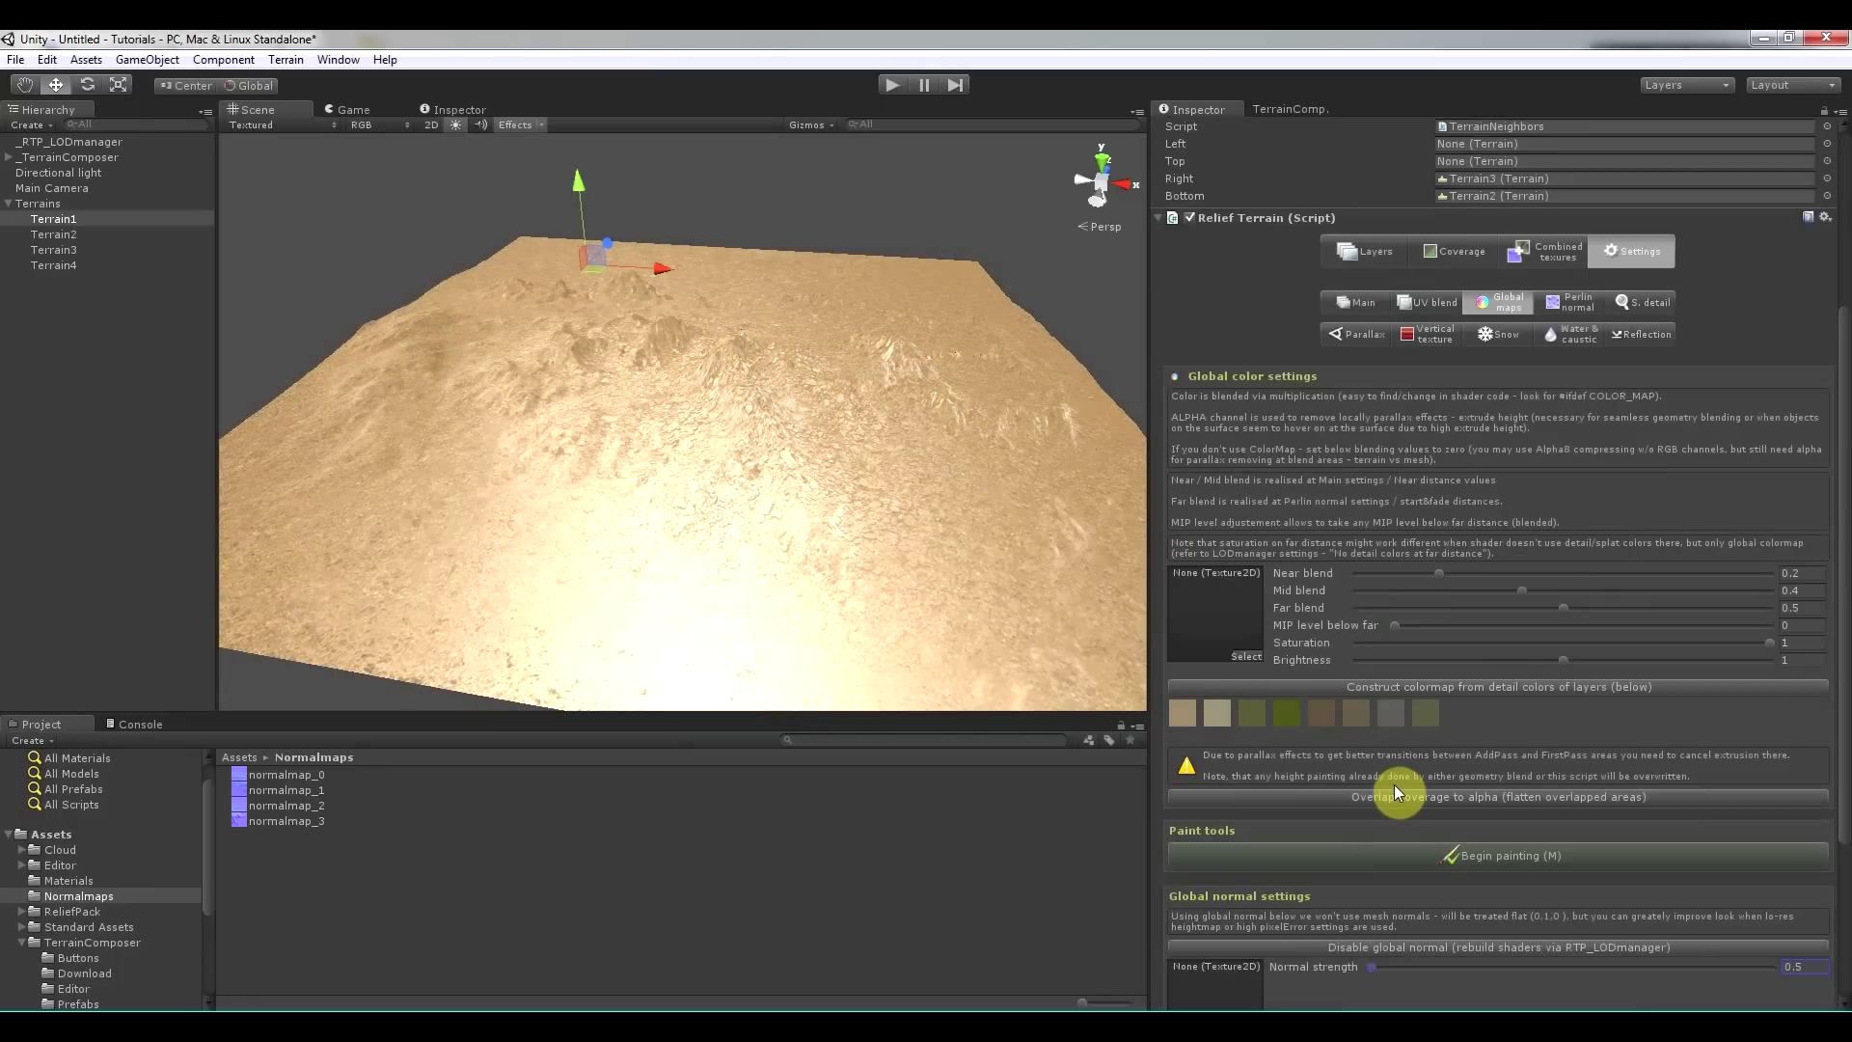
Set the Relief Terrain specular colour to black and Specular strength to 0.
click(1363, 301)
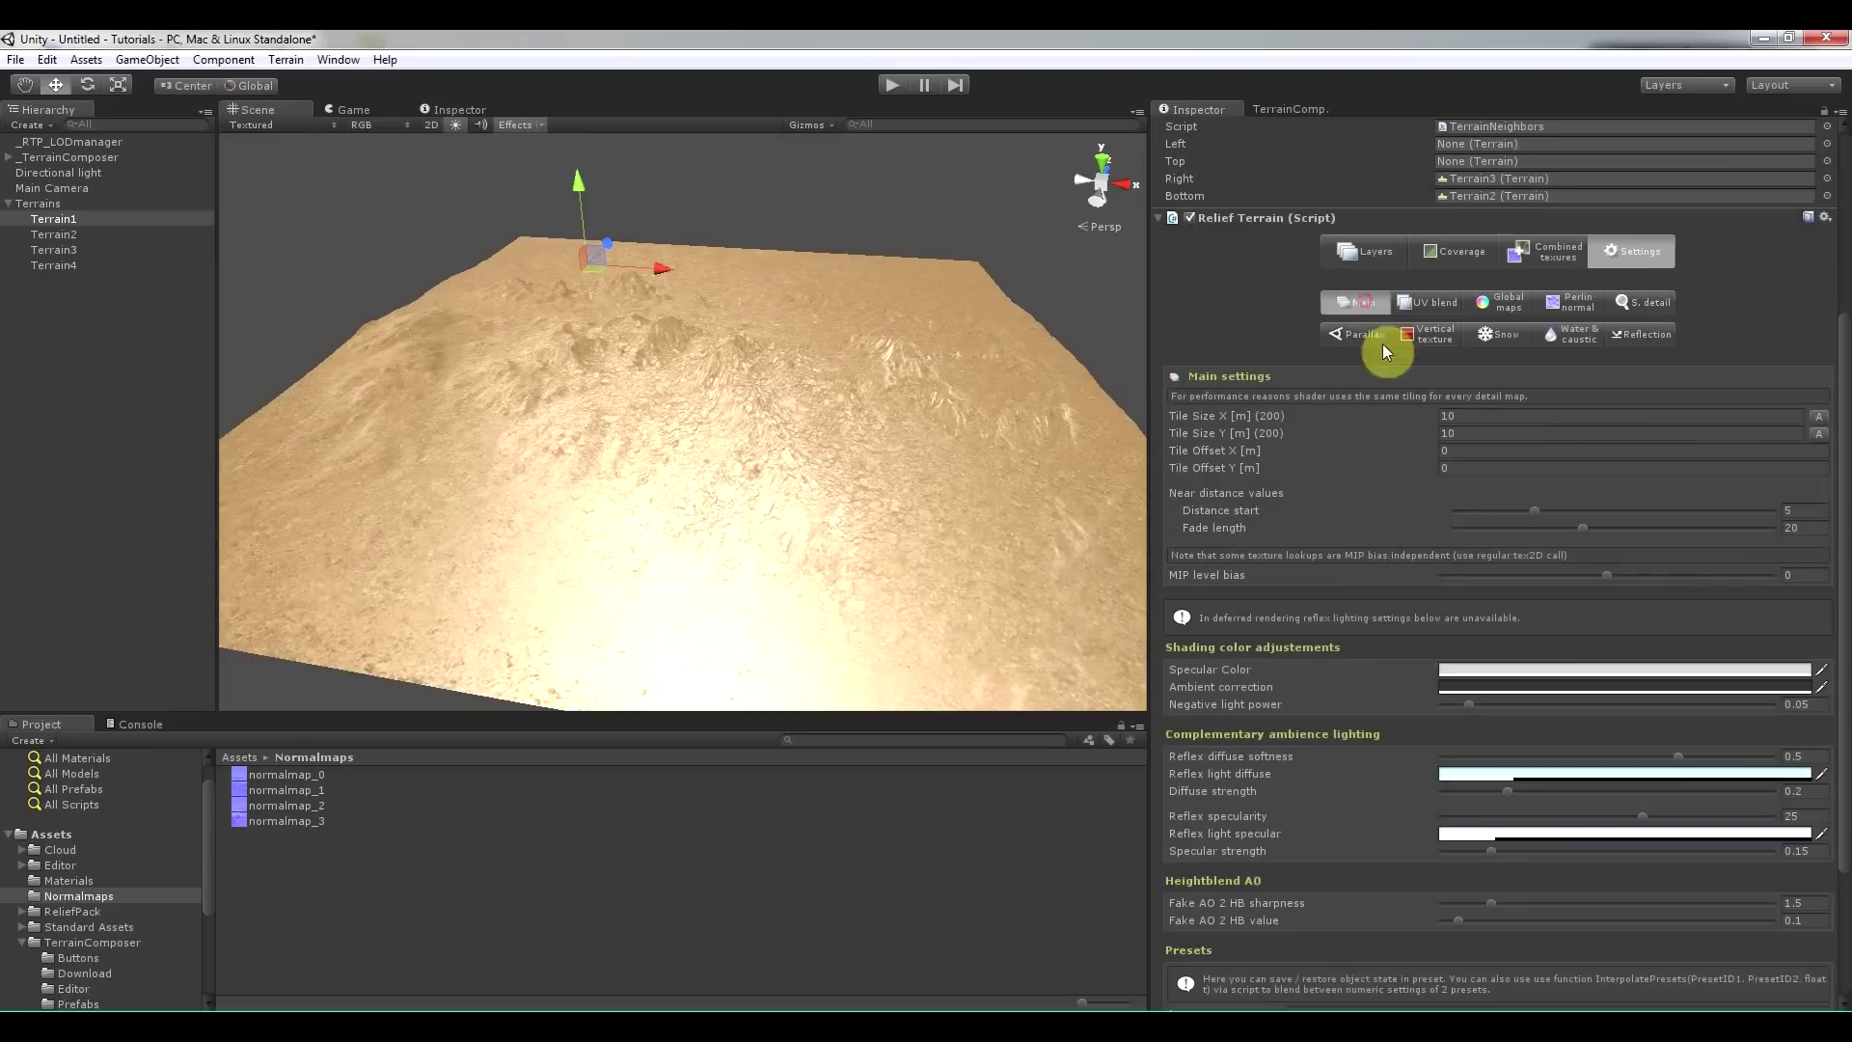
click(1466, 668)
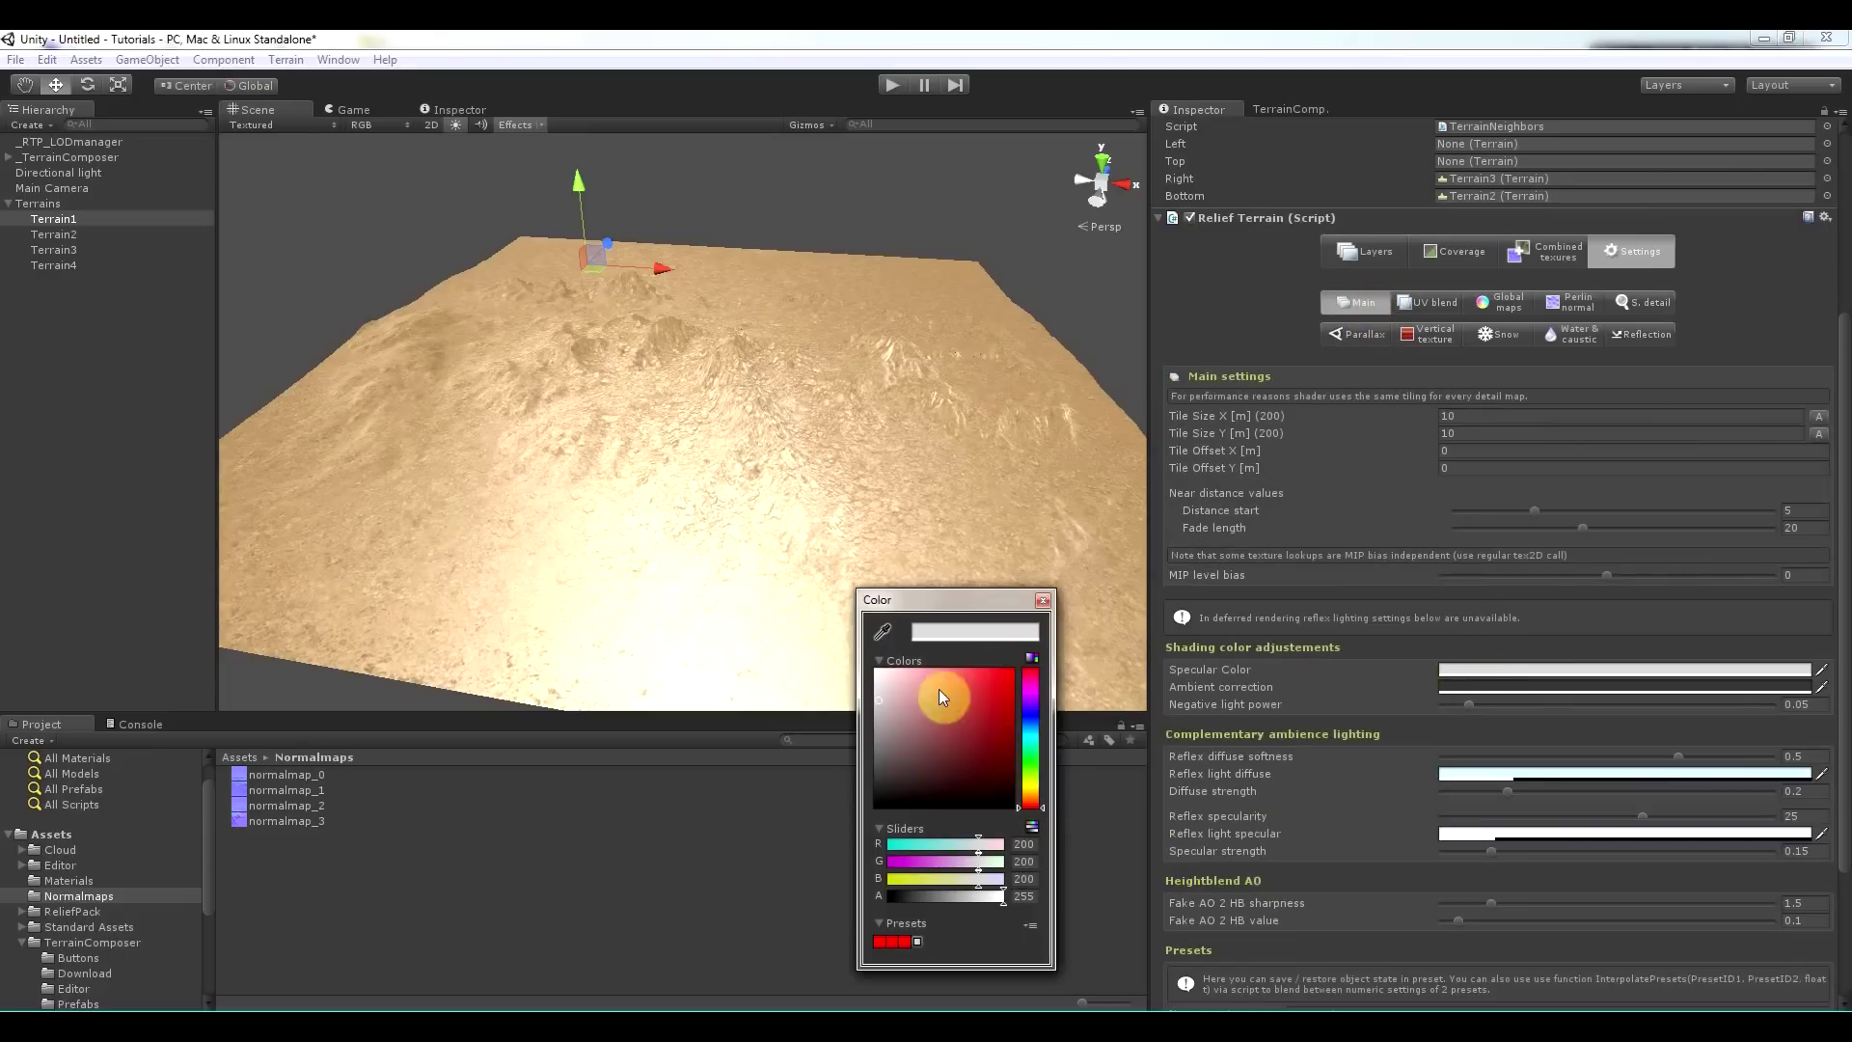
click(878, 709)
drag(878, 722, 879, 814)
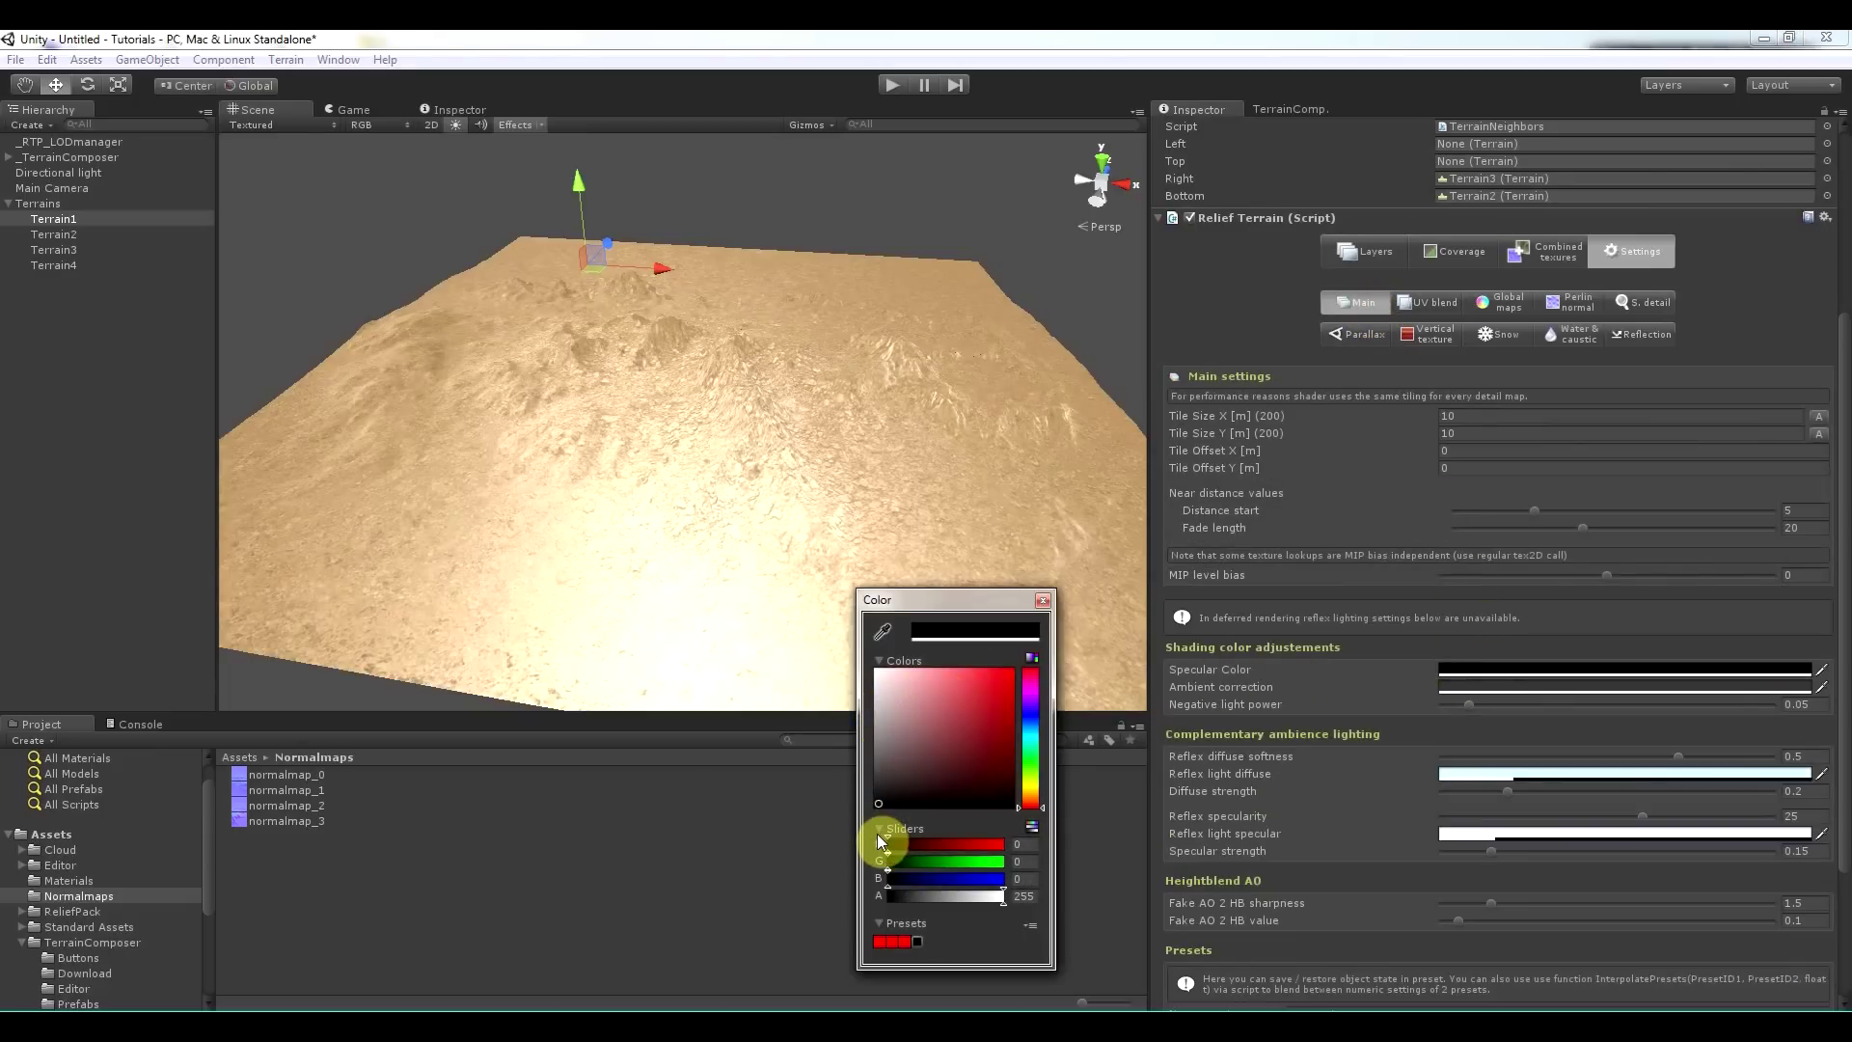
drag(1487, 852, 1431, 850)
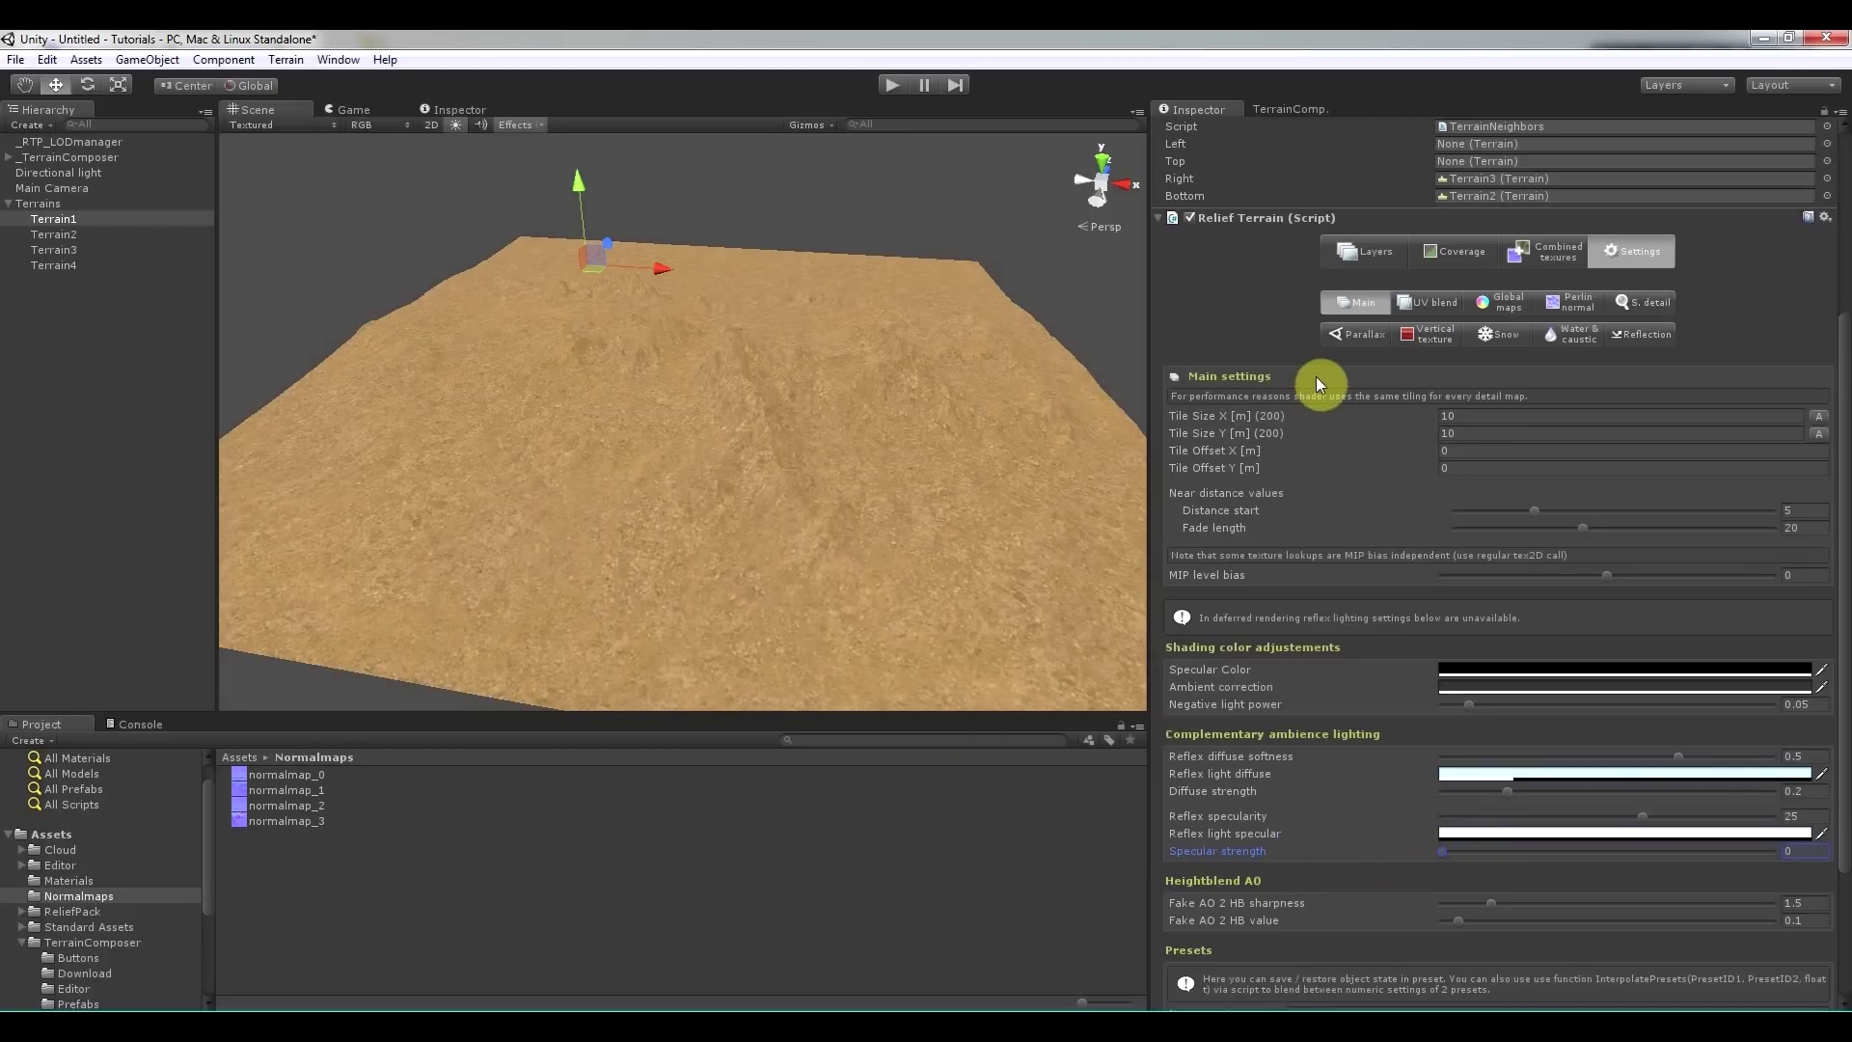
scroll(1318, 378, up, 3)
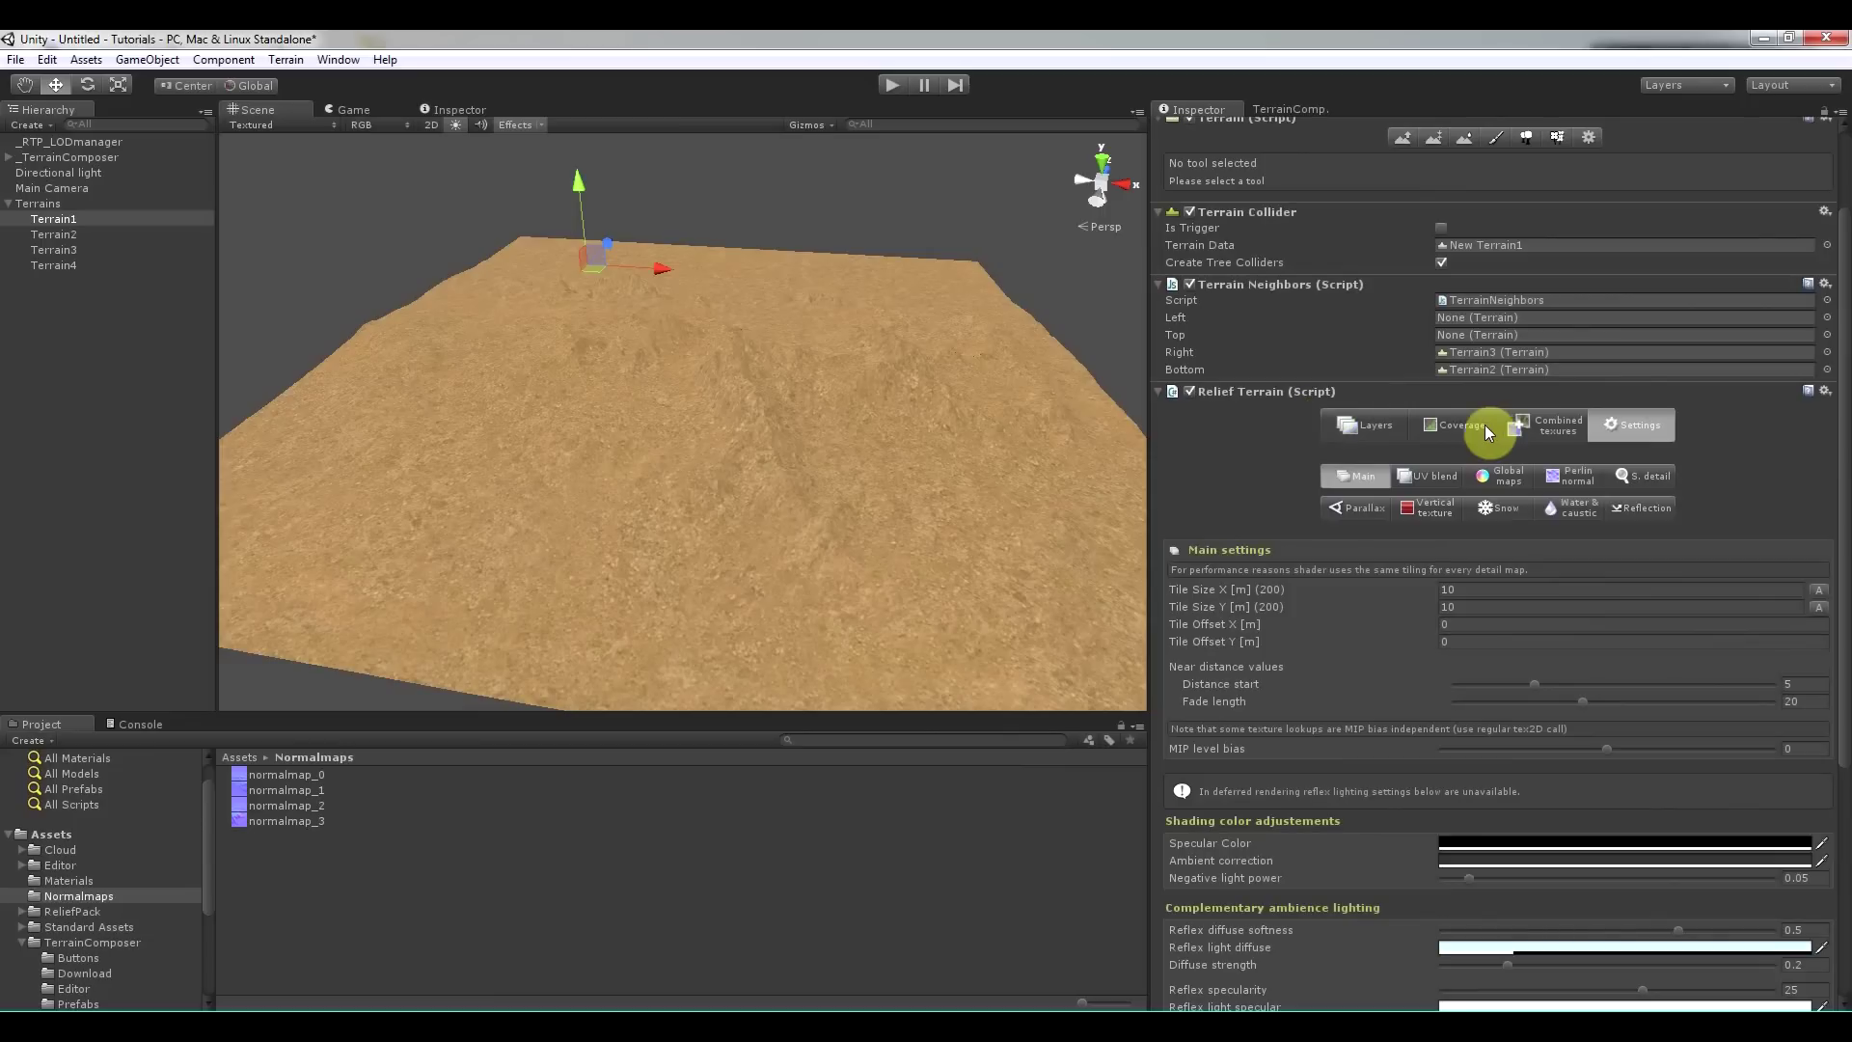
scroll(1484, 424, up, 2)
Drop normalmap_0 into the first TerrainComposer normal map slot.
click(1288, 109)
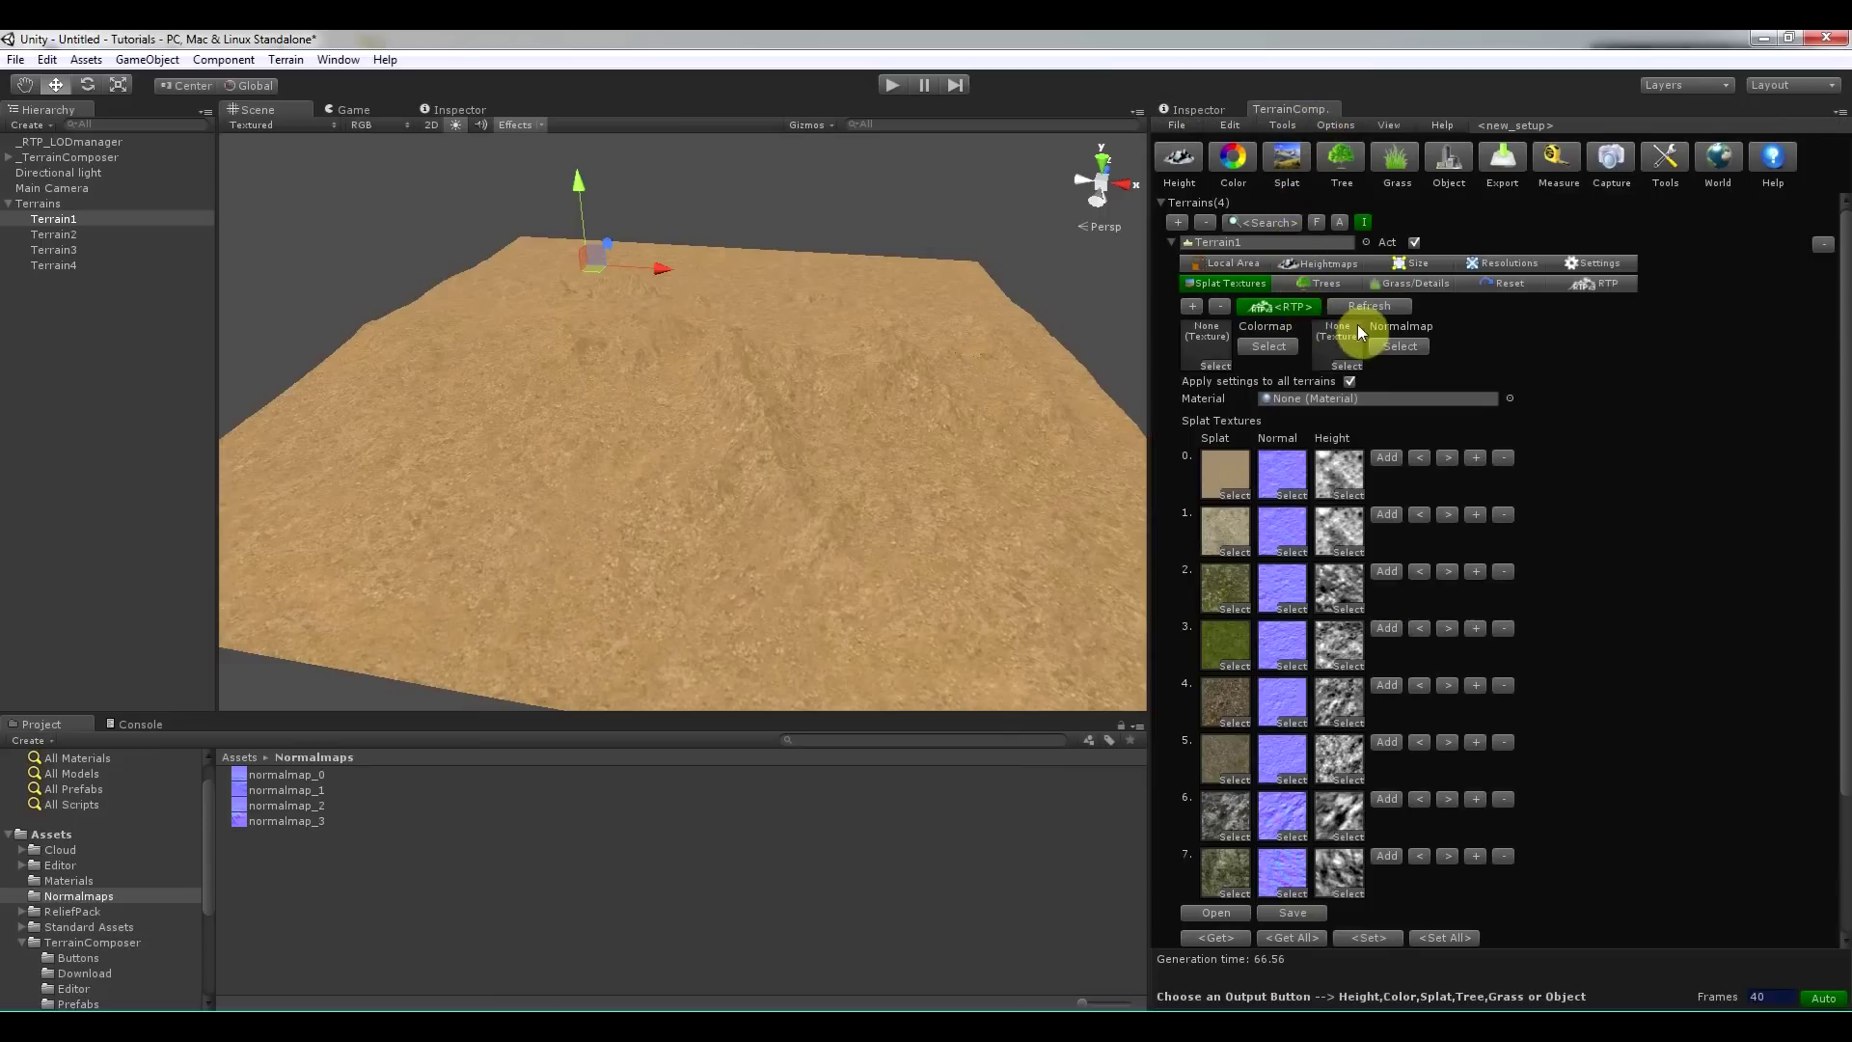
click(1401, 347)
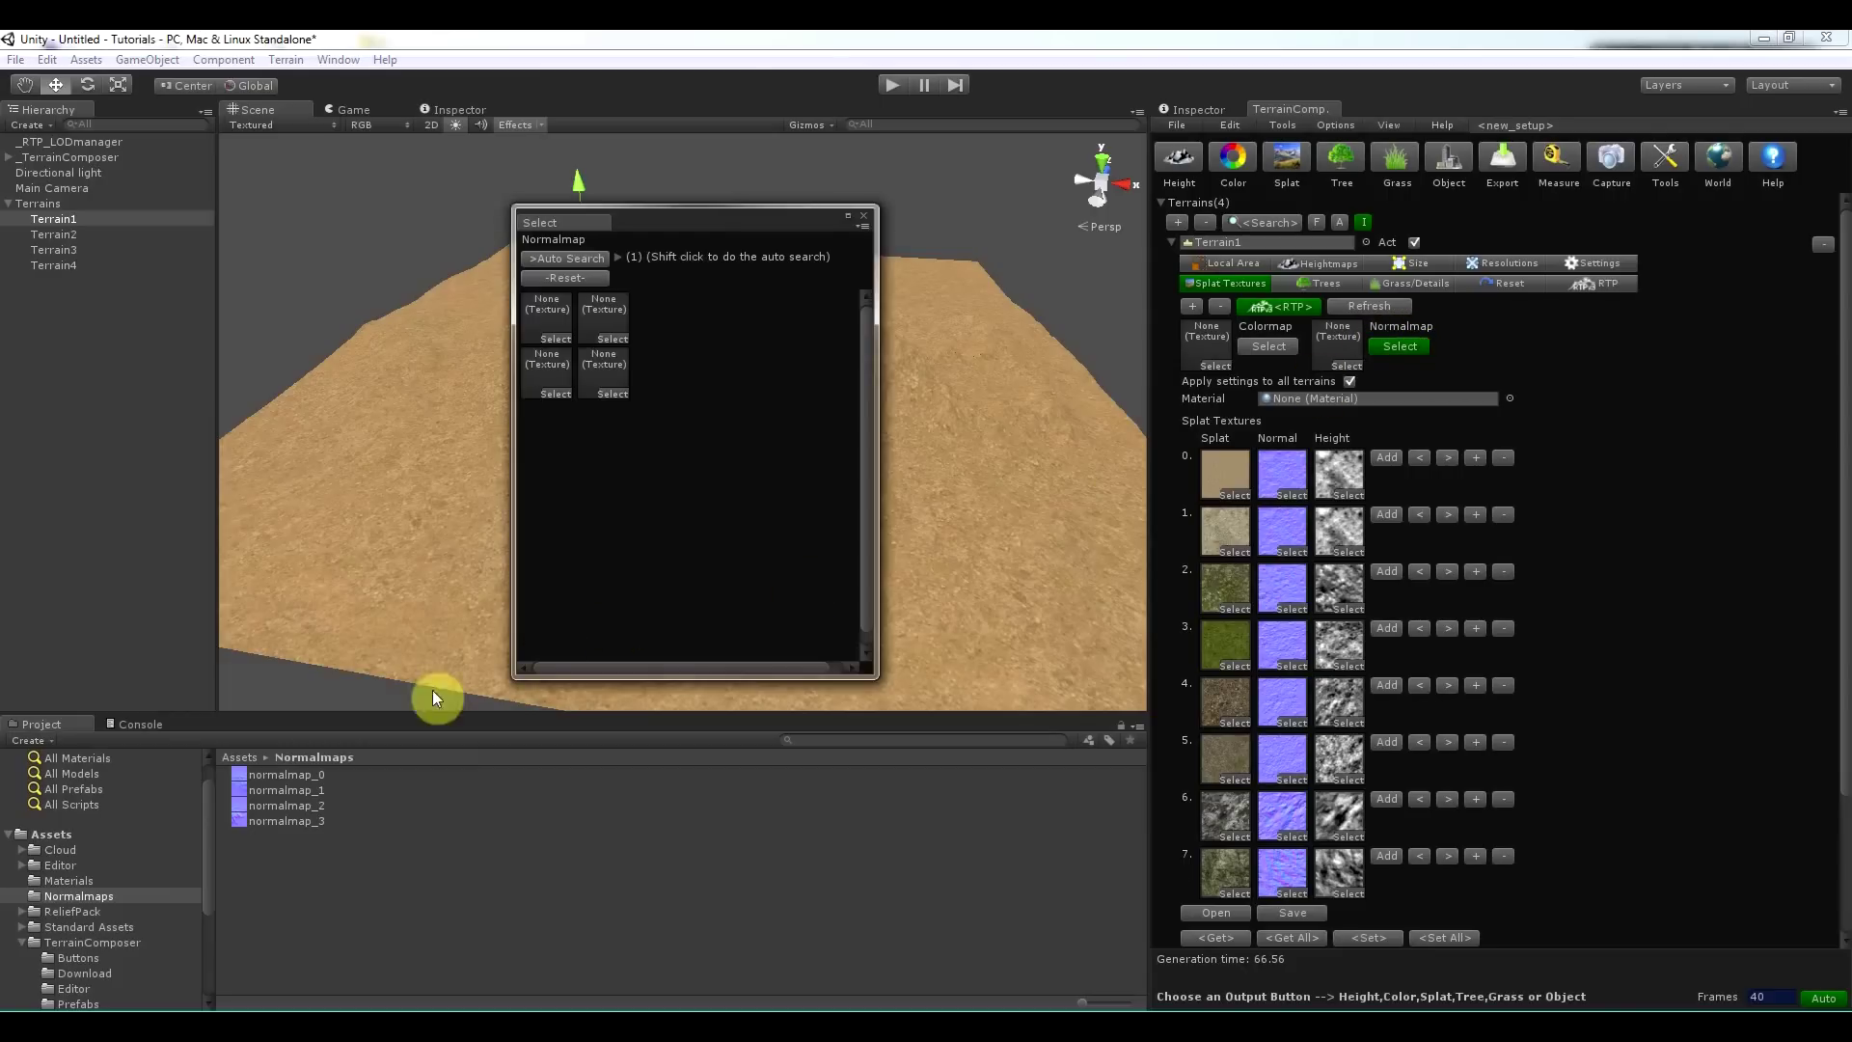
drag(282, 775, 537, 311)
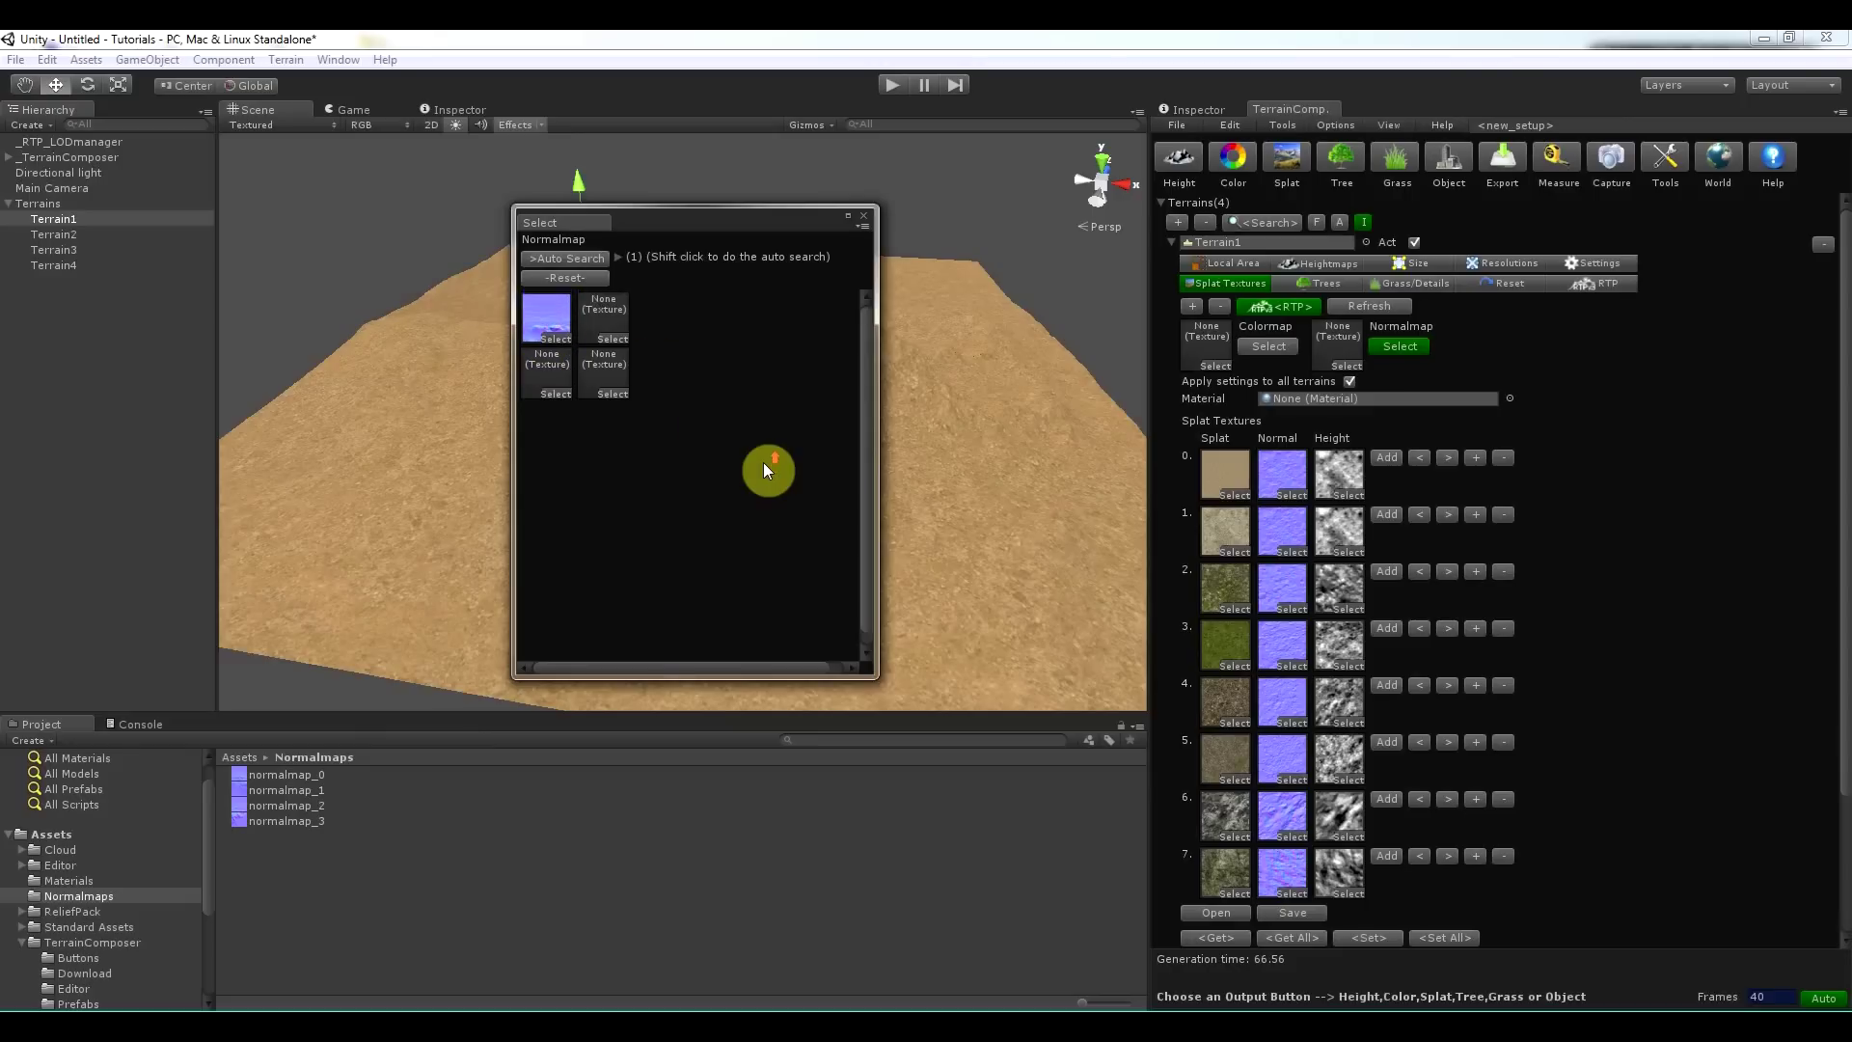
Auto-search the remaining slots with the %n pattern starting at 0, then close the picker.
click(604, 255)
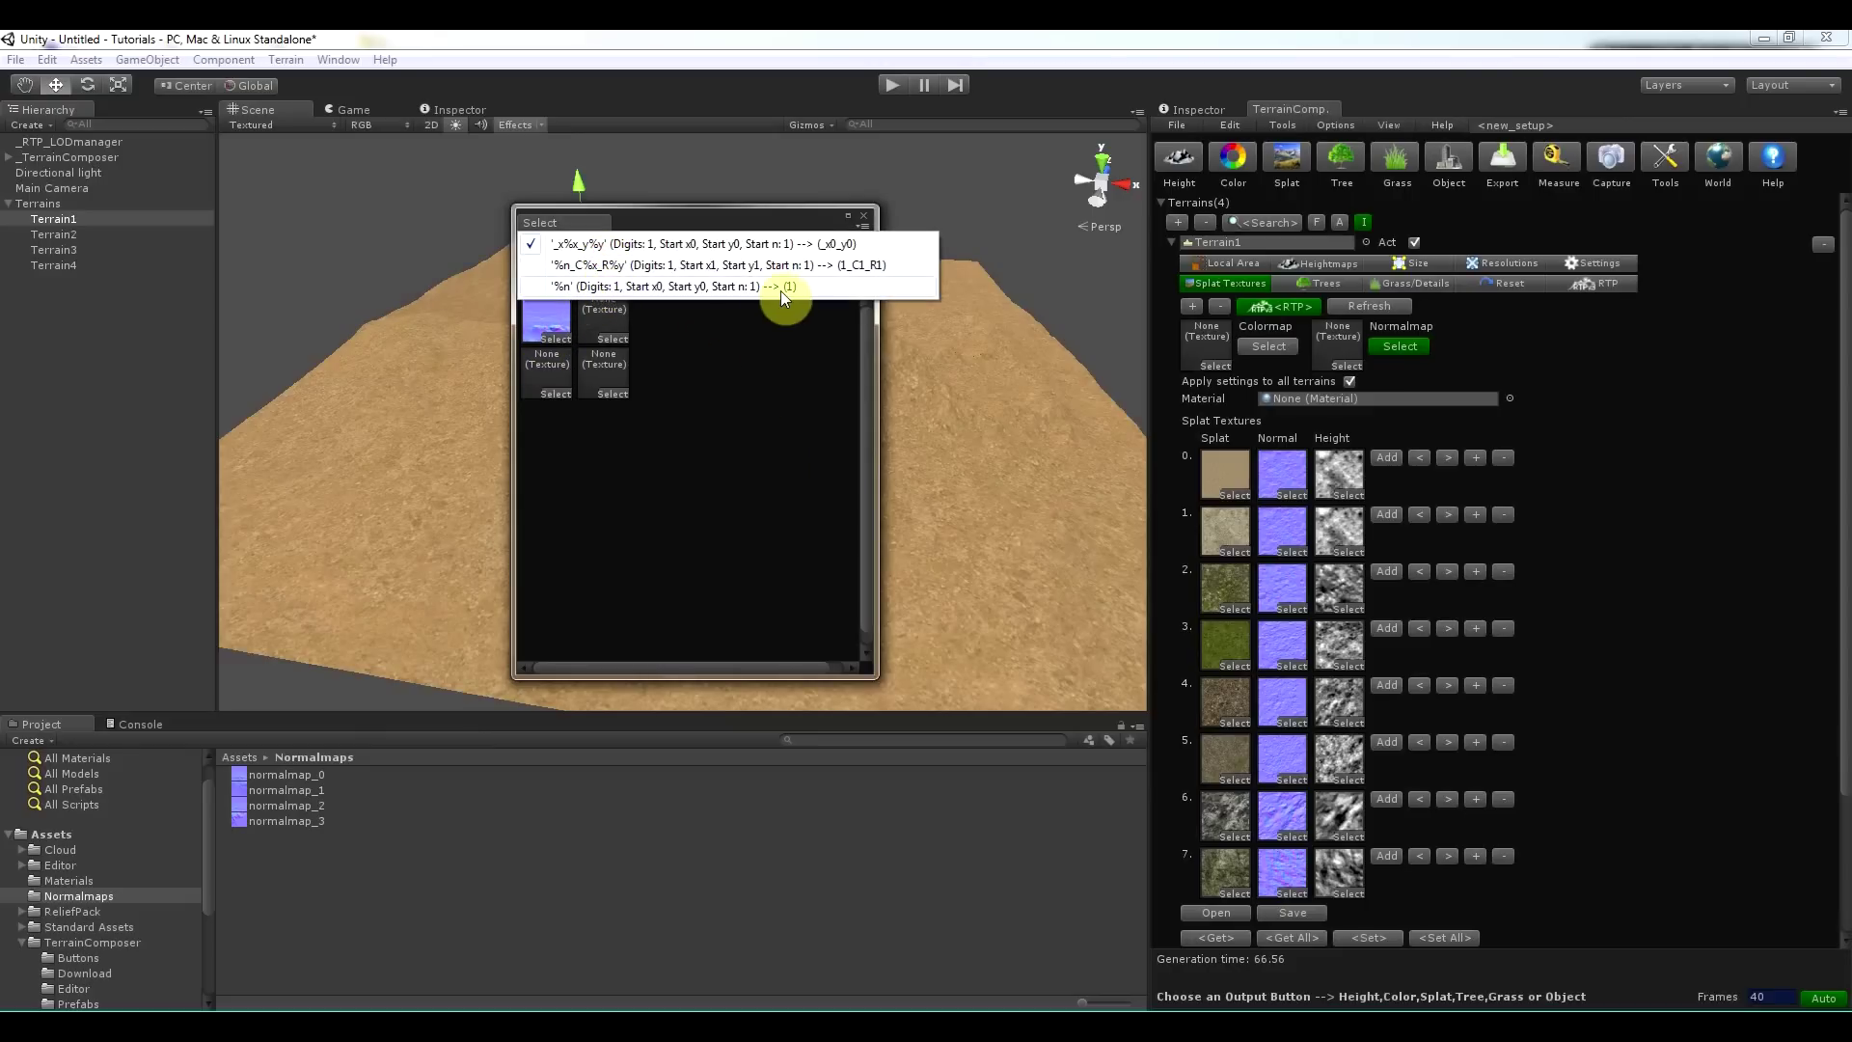
click(578, 286)
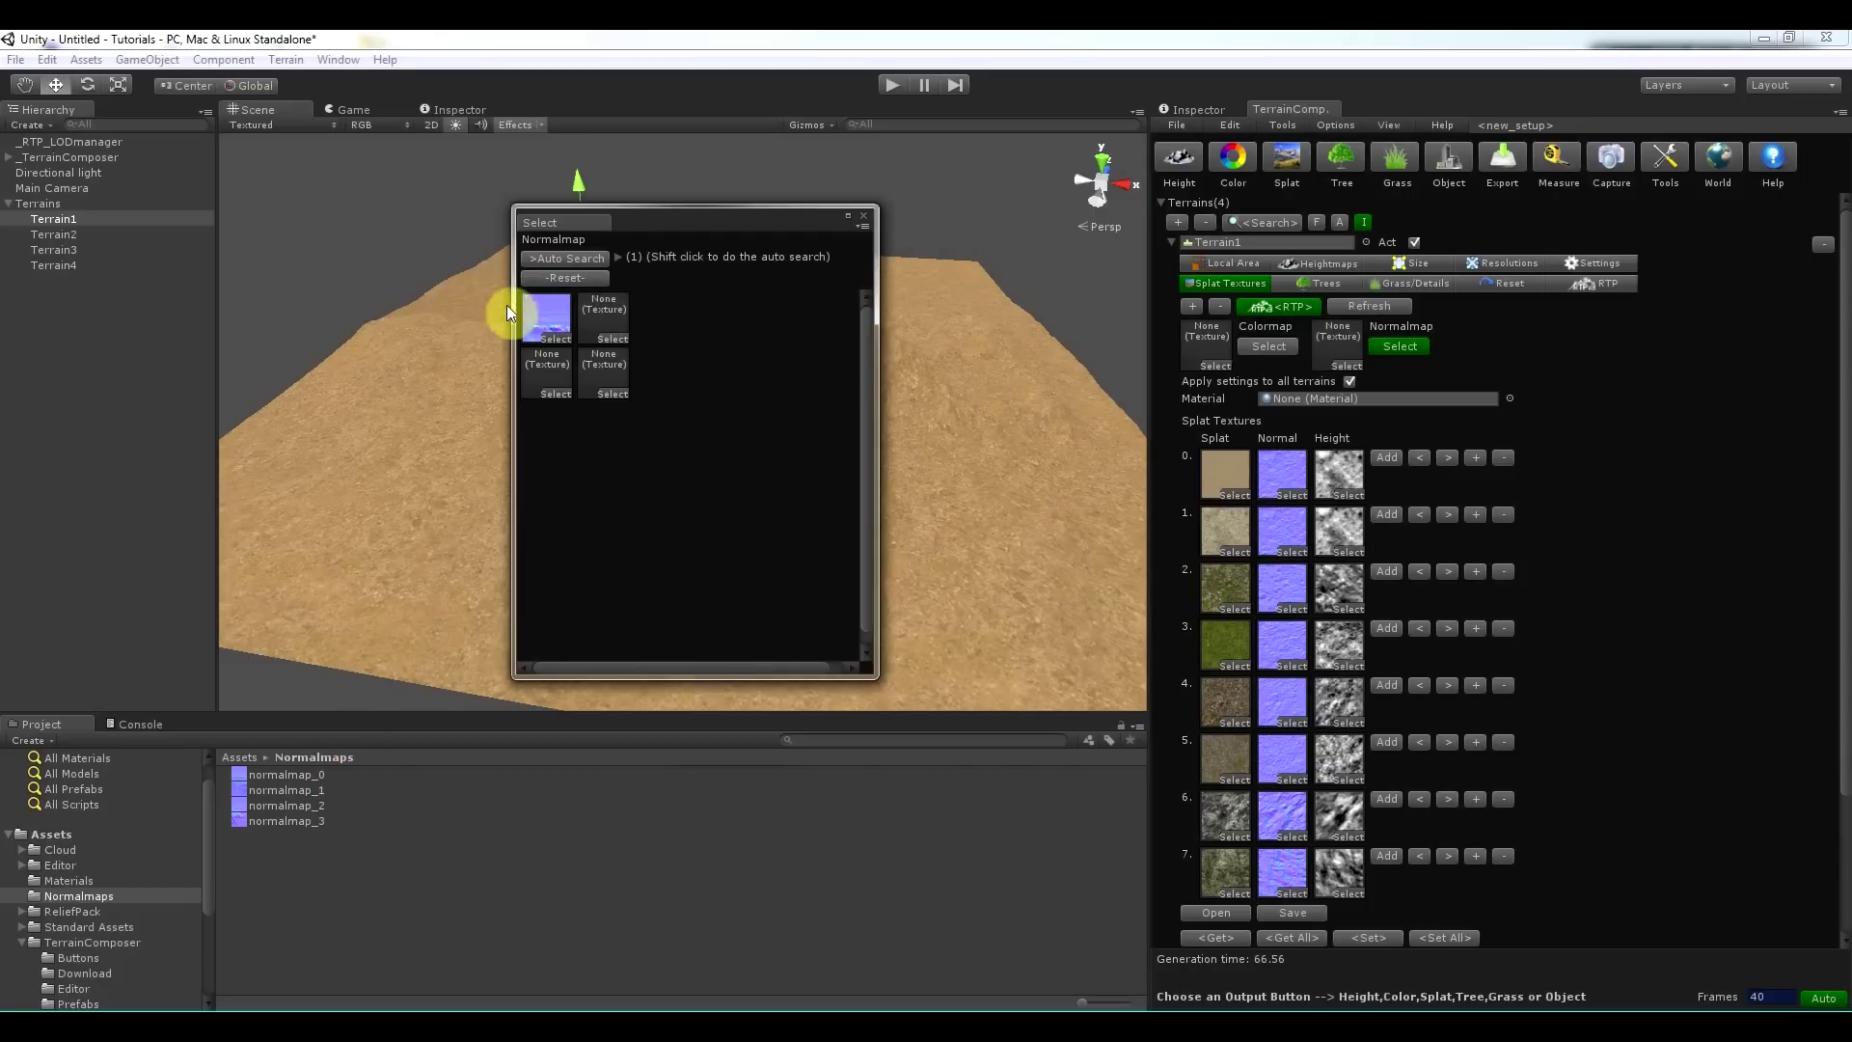
click(619, 256)
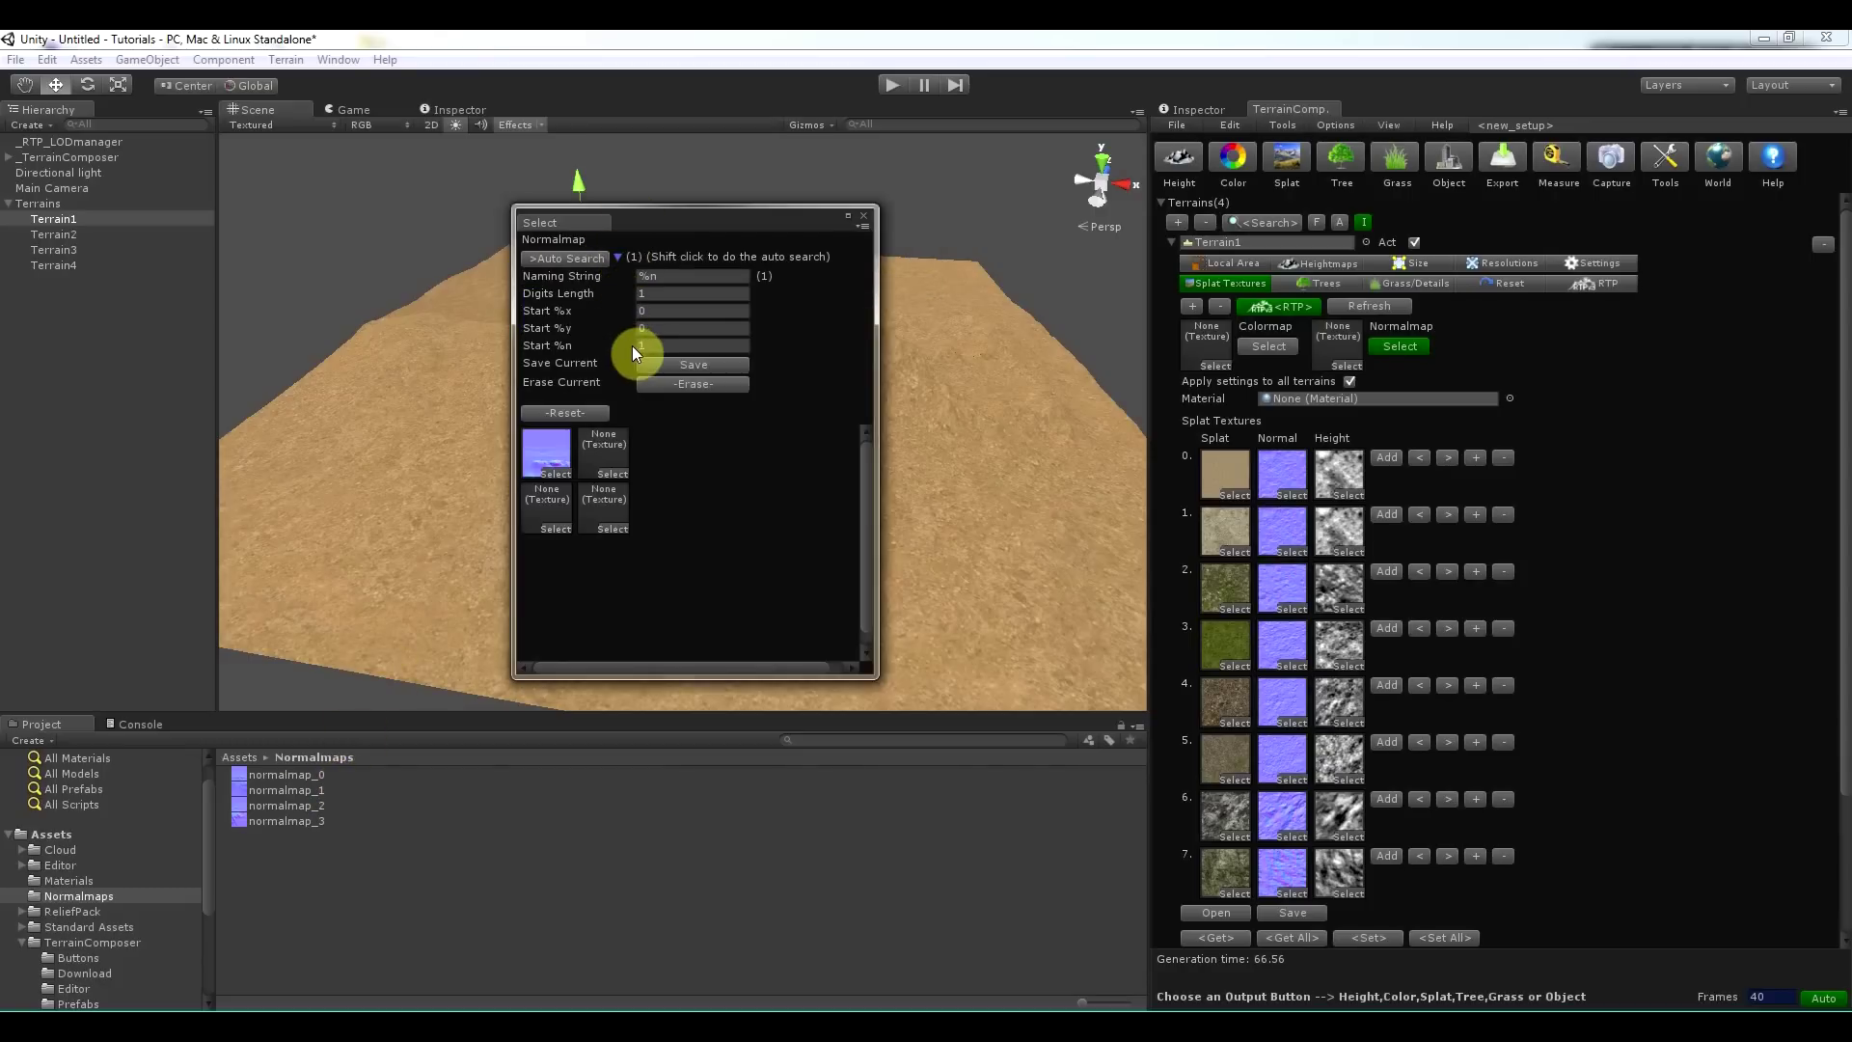
click(665, 346)
text(0)
click(616, 258)
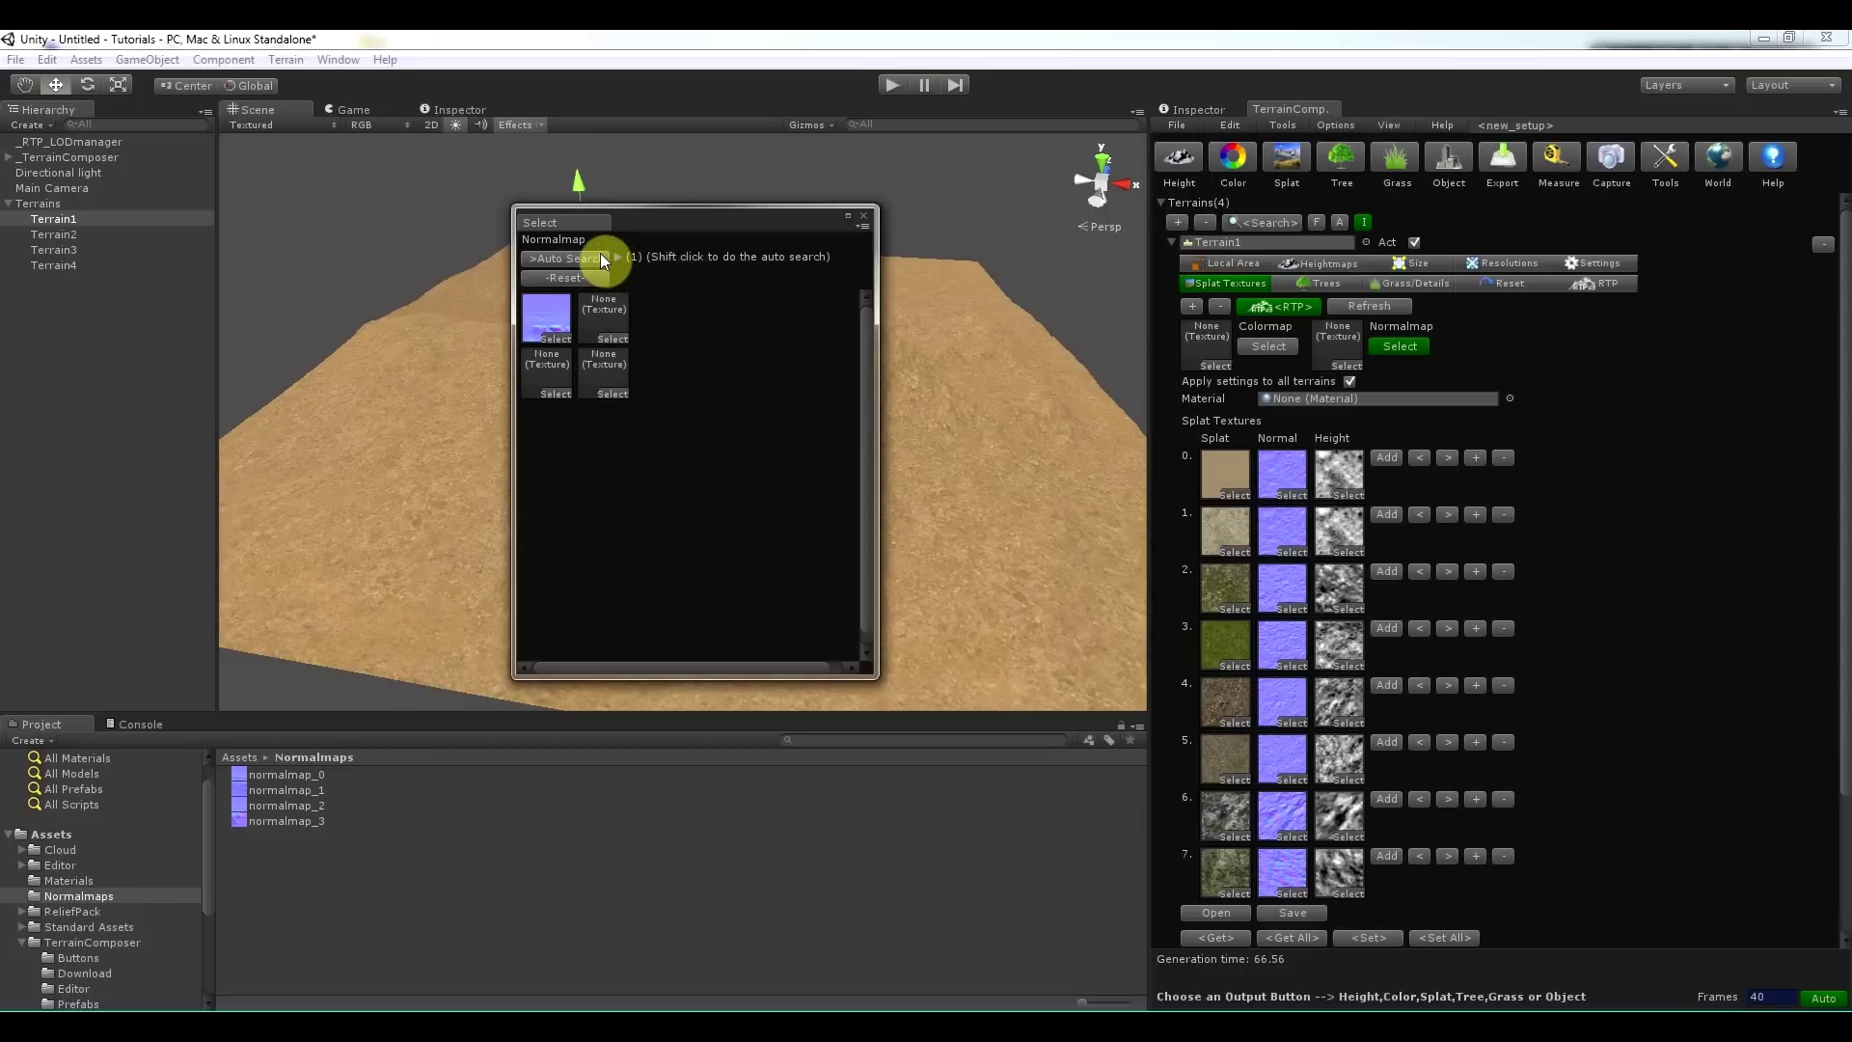
shift+click(600, 253)
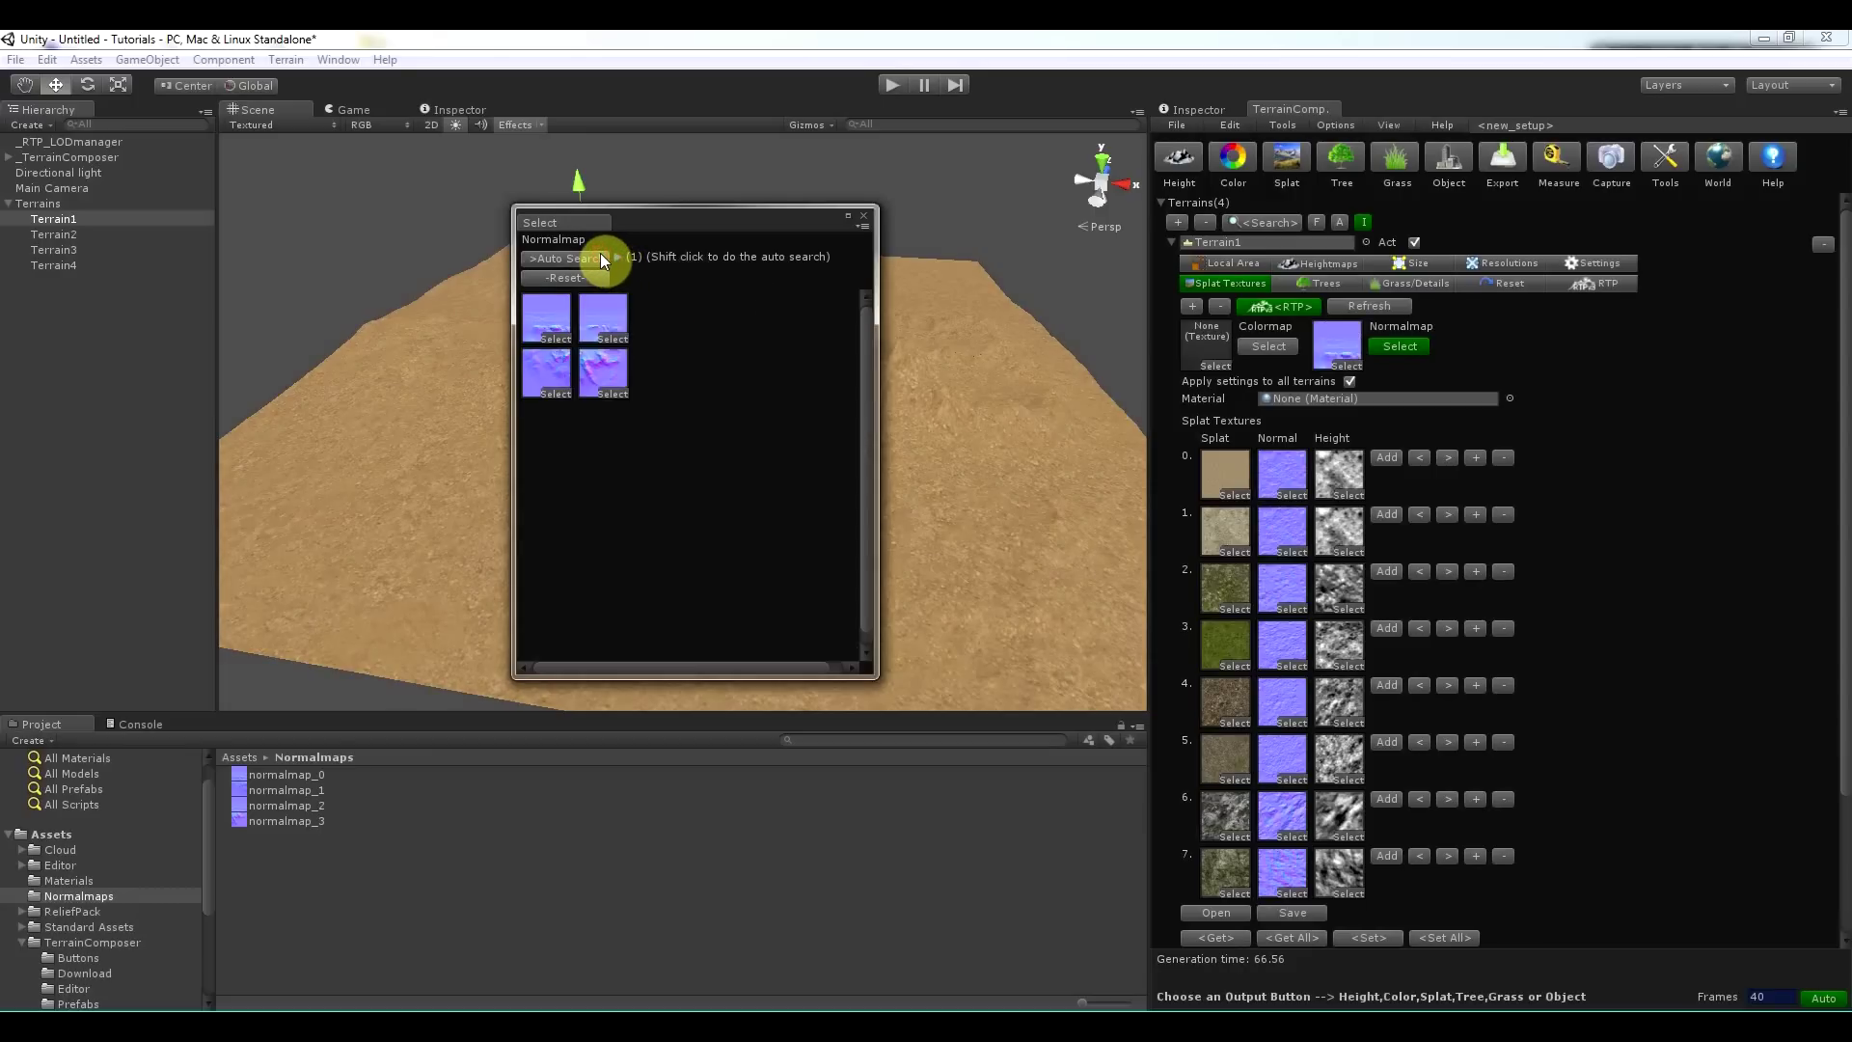
click(861, 216)
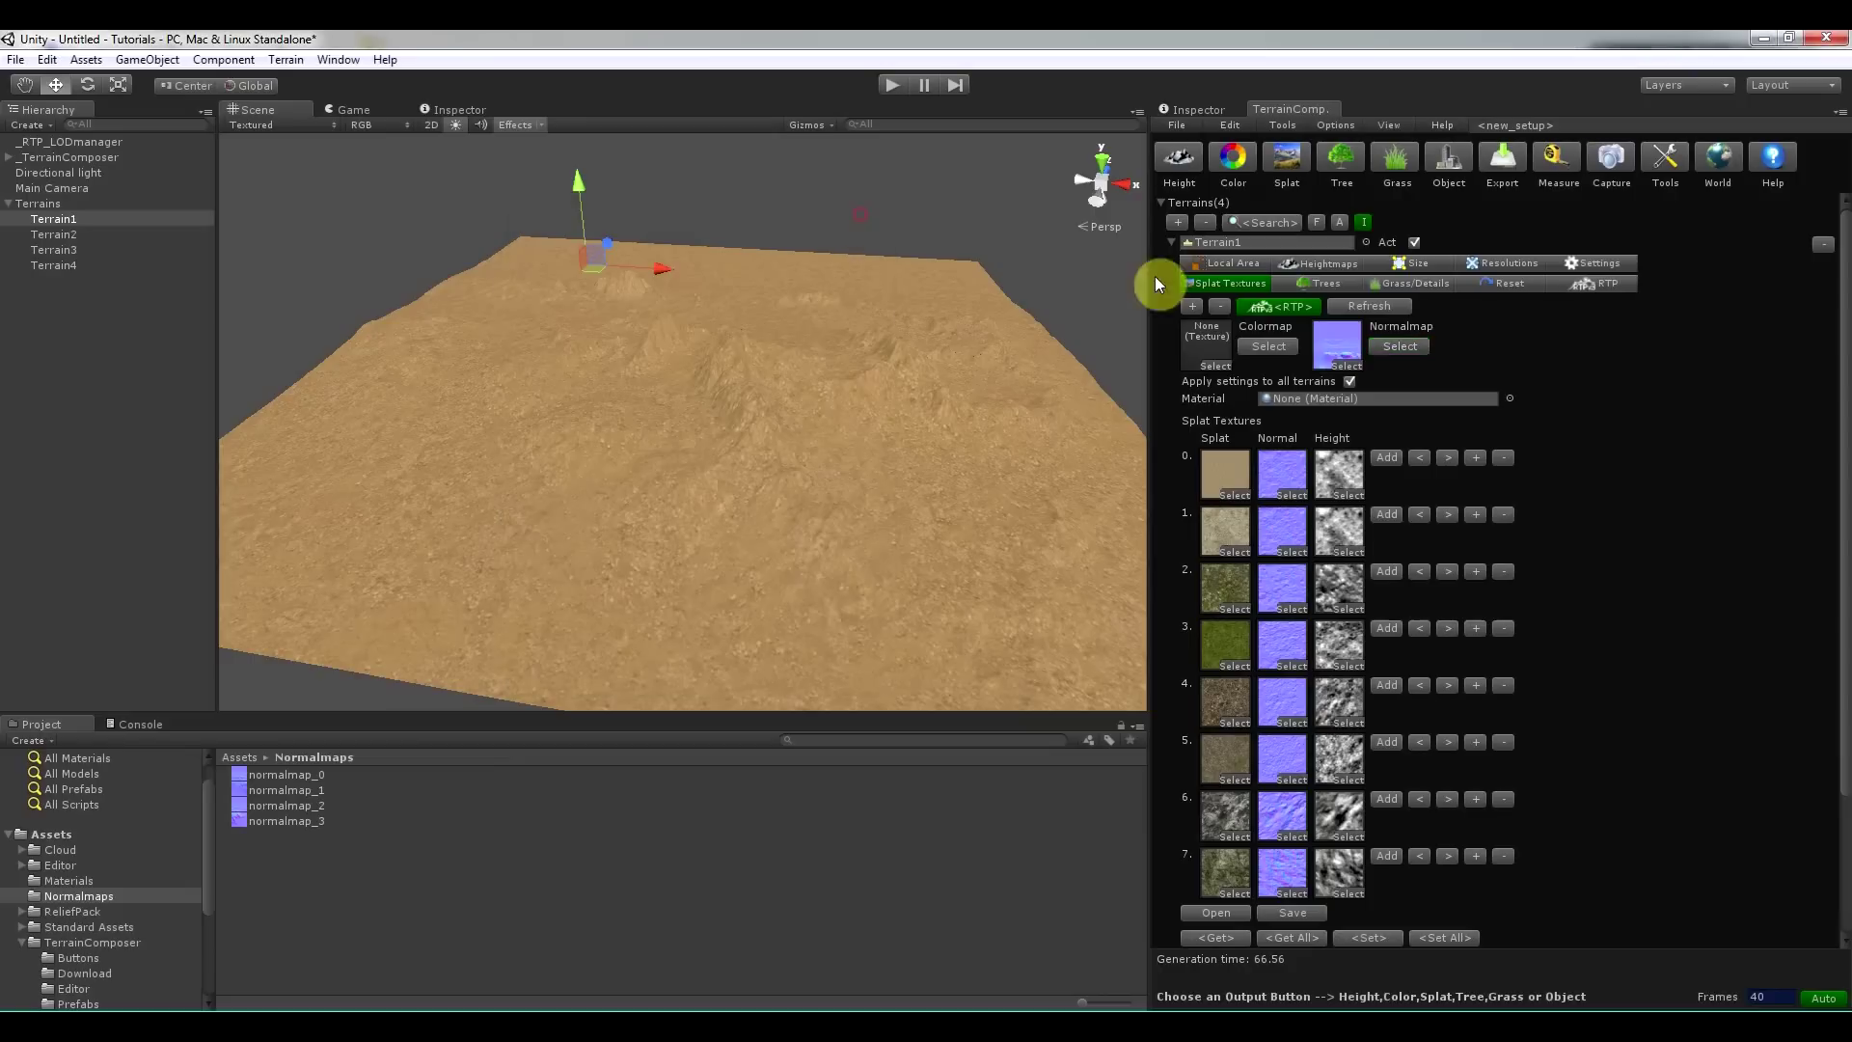
middle_drag(720, 463, 820, 443)
Set the Relief Terrain global Normal strength to 3 and orbit to view the mountains.
click(1196, 109)
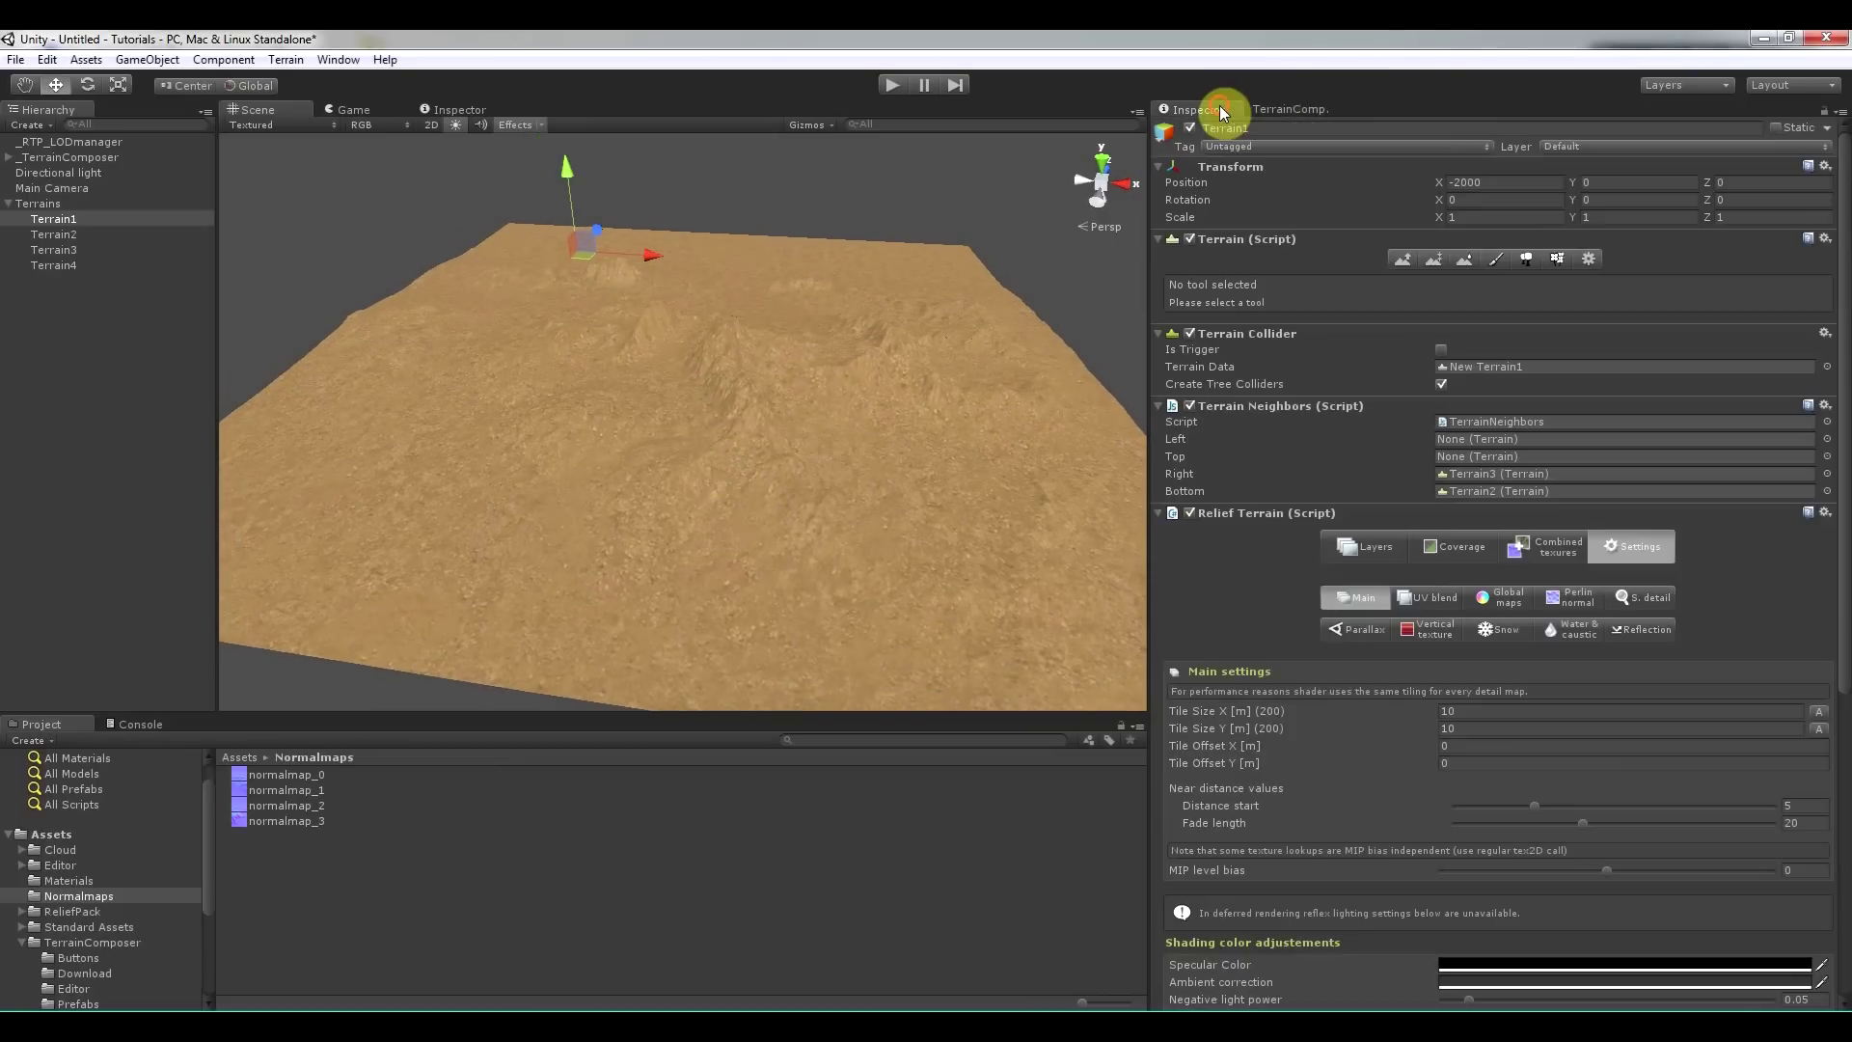
click(1500, 600)
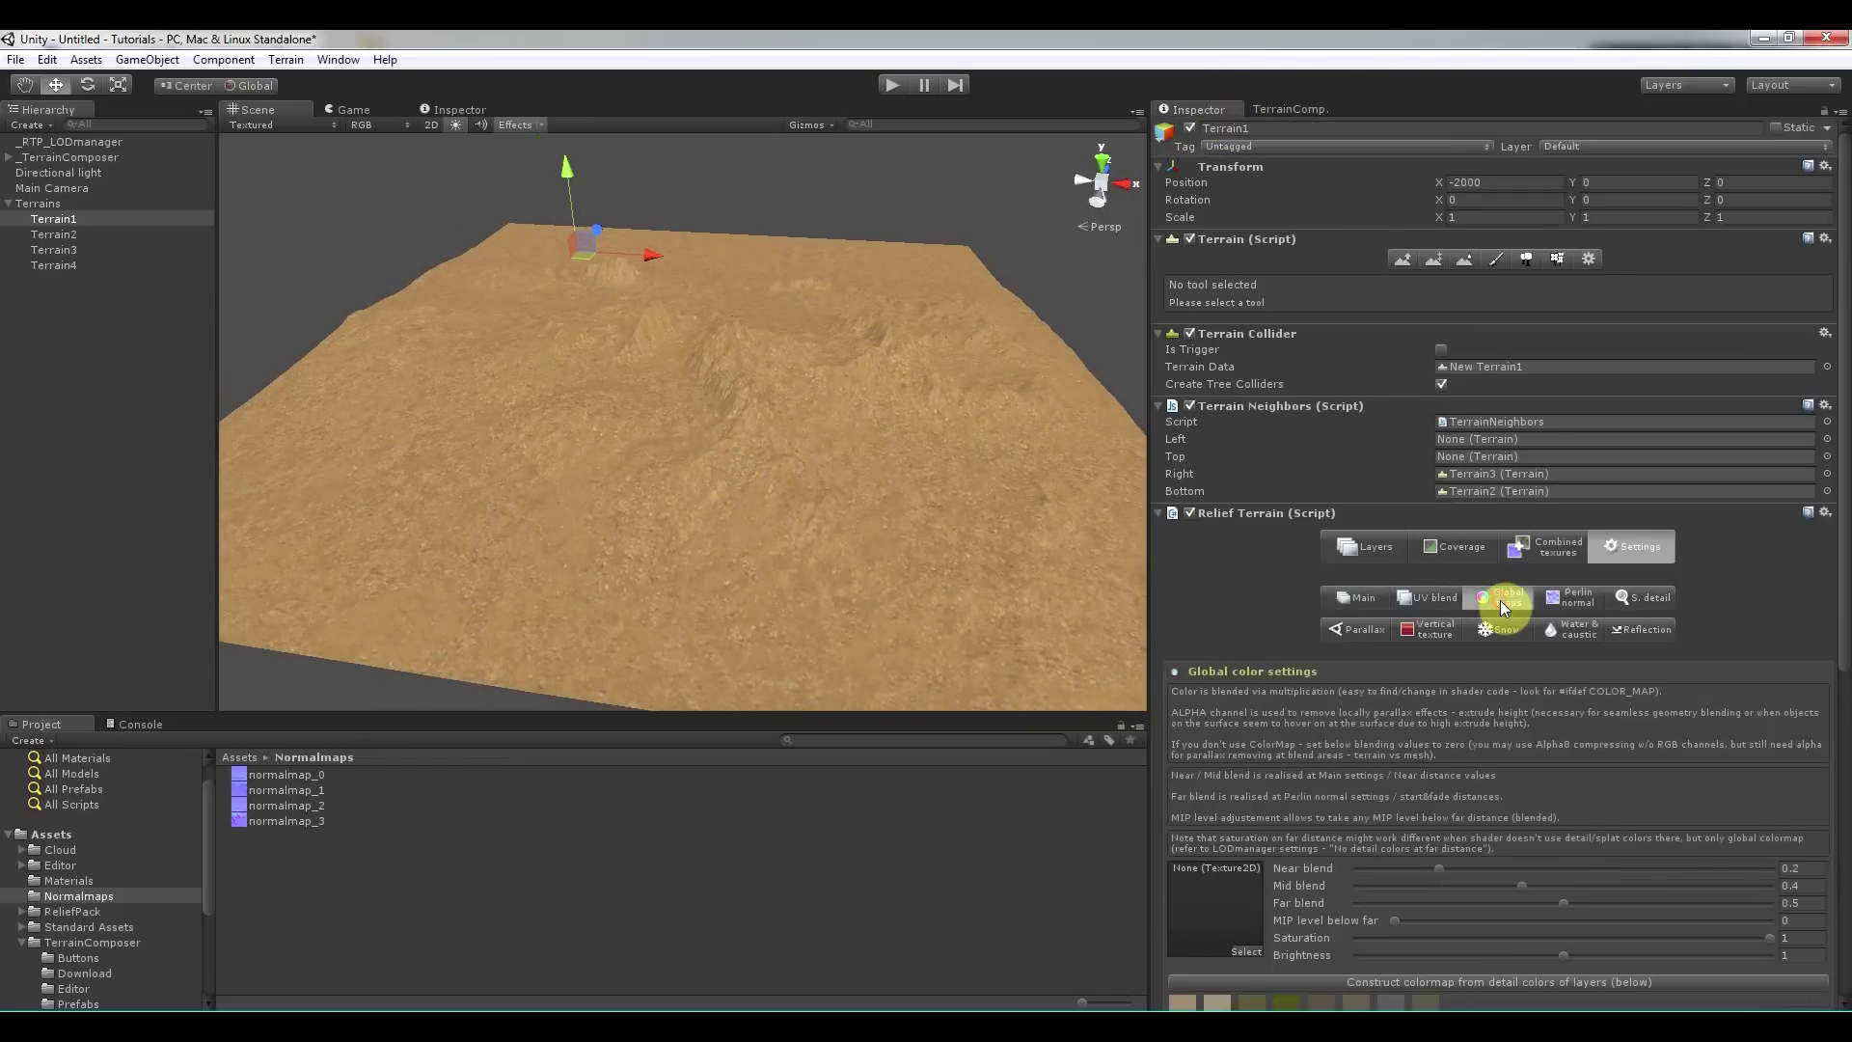
scroll(1501, 627, down, 7)
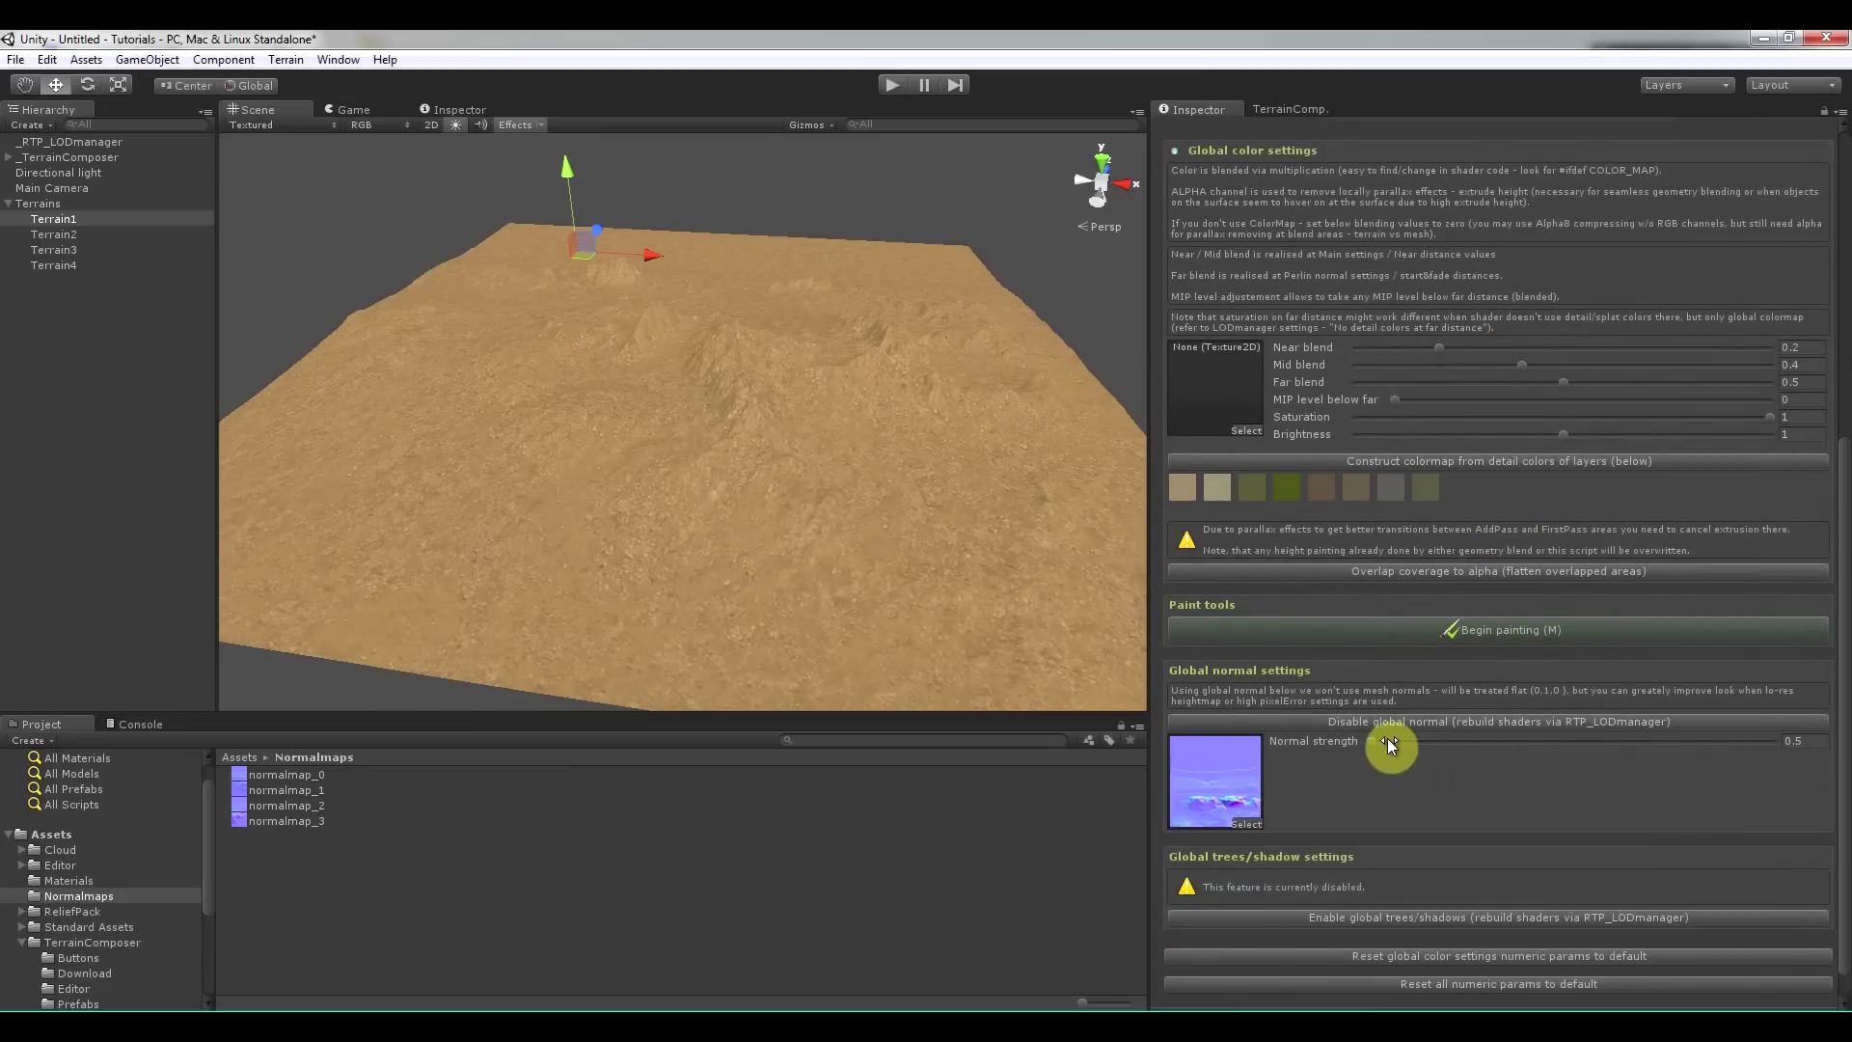
drag(1386, 738, 1469, 735)
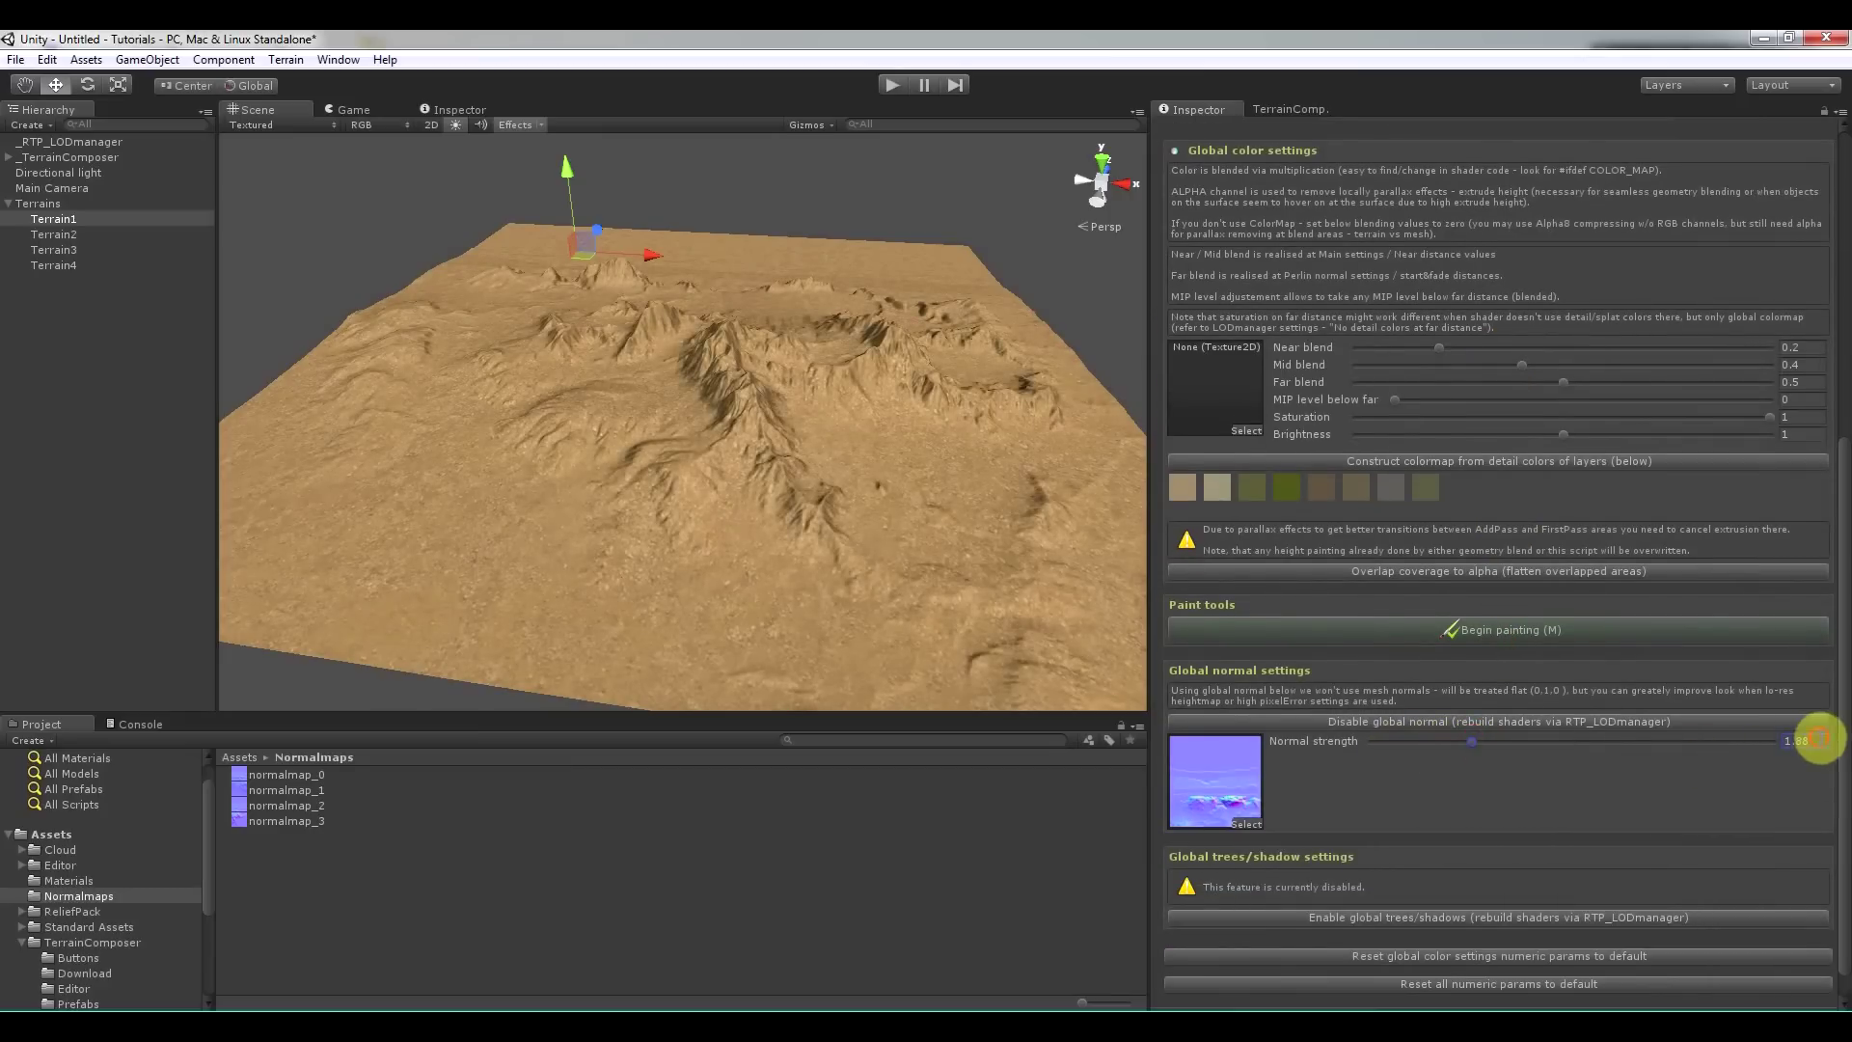
click(1809, 740)
text(3)
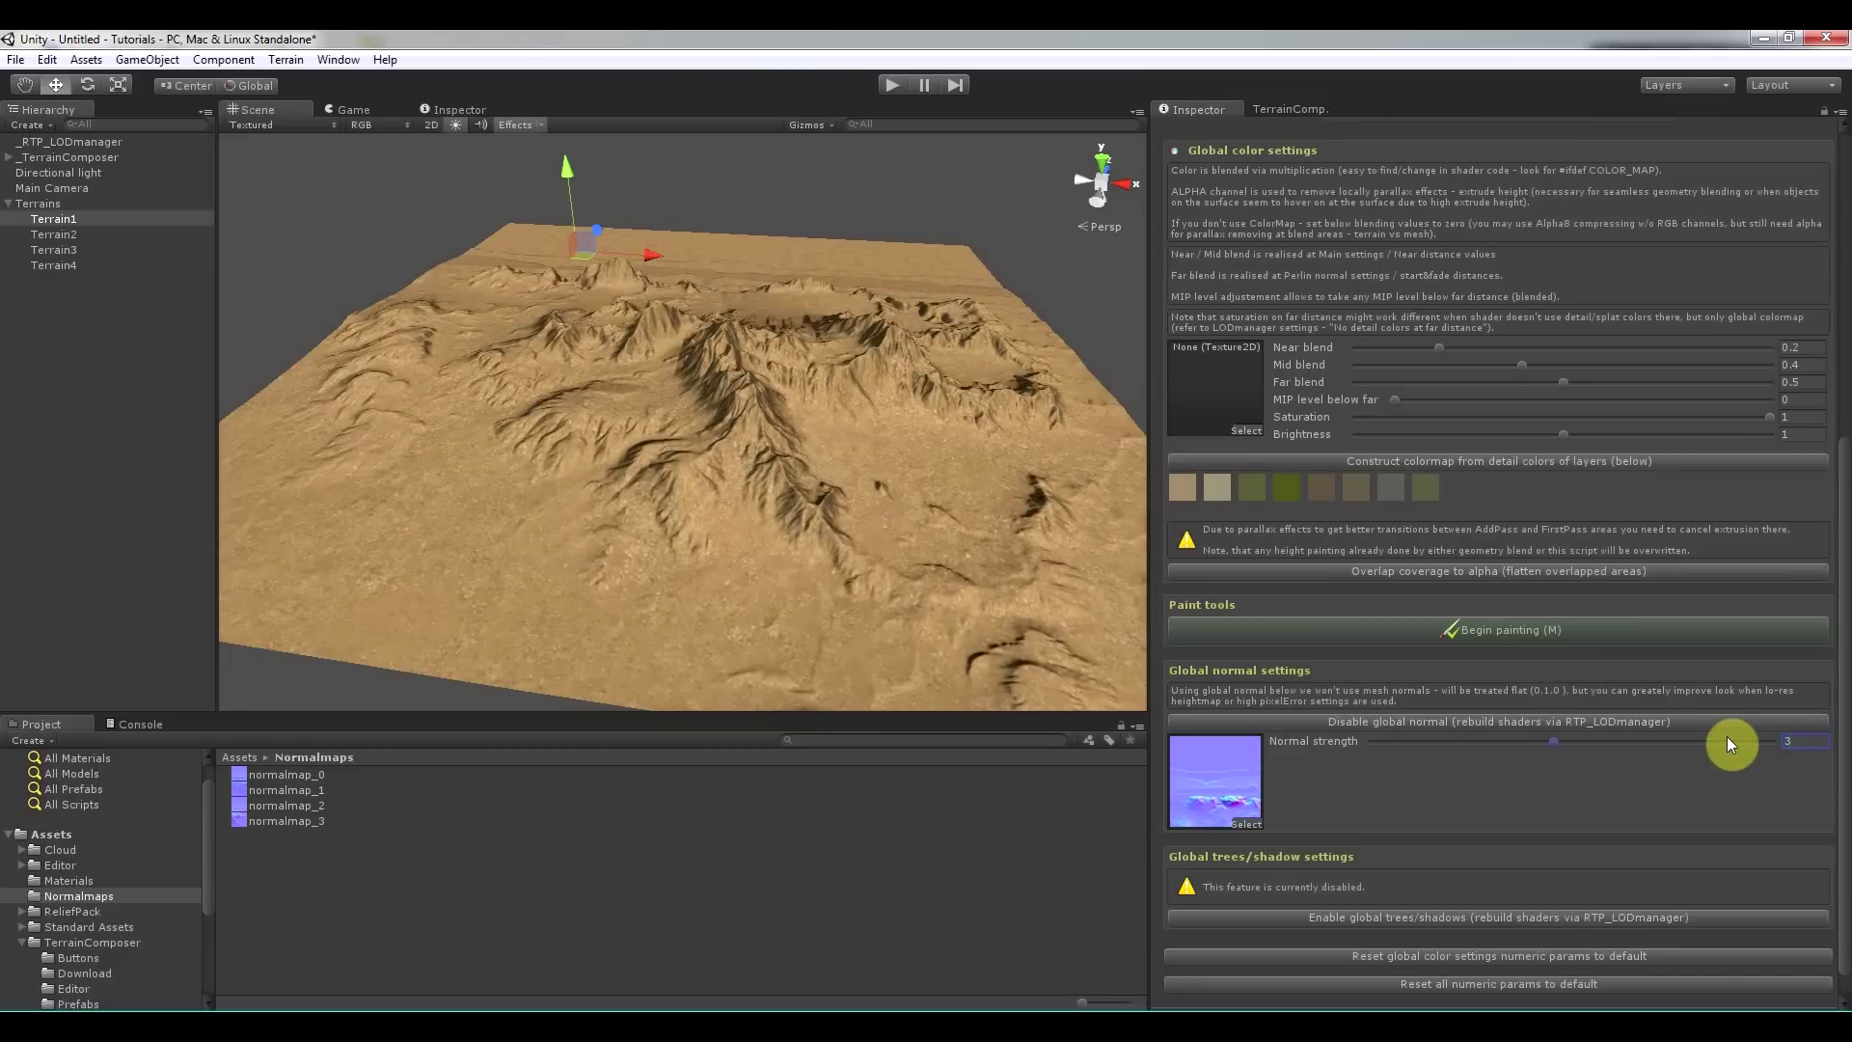
middle_drag(781, 445, 768, 391)
alt+drag(769, 391, 696, 394)
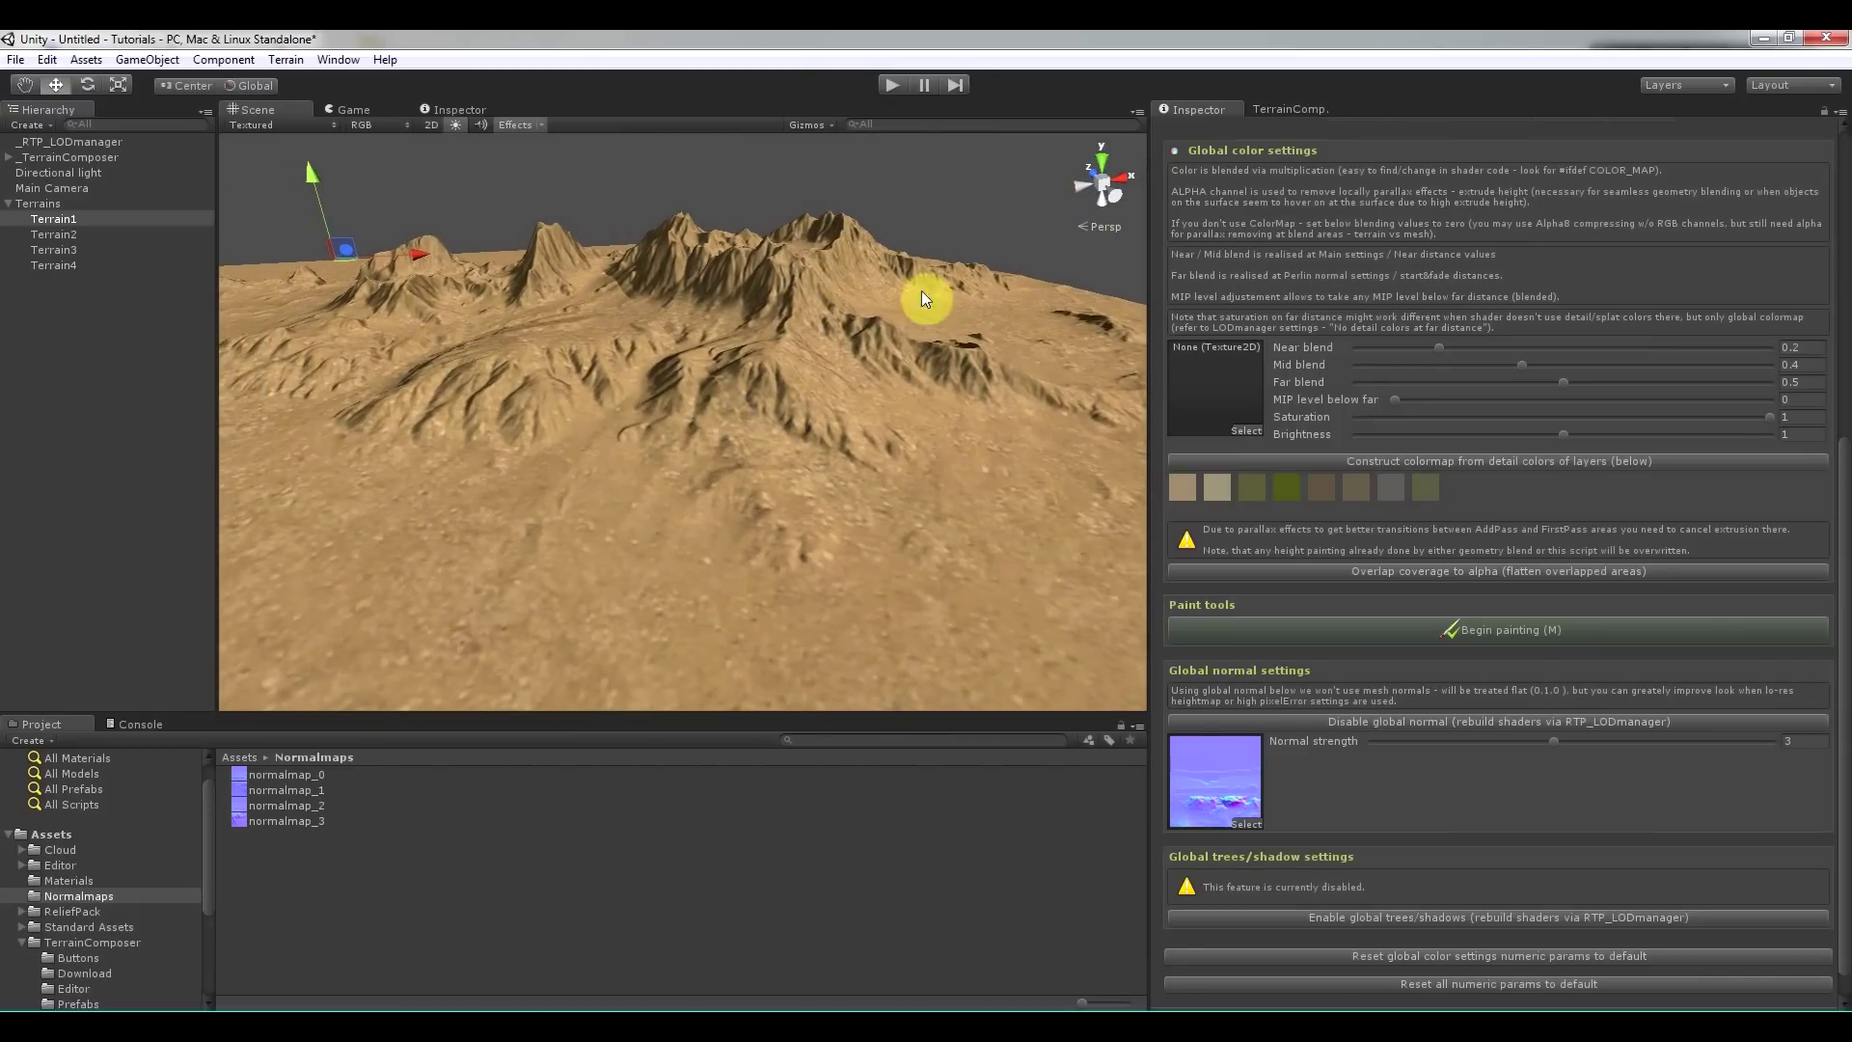
Lower the TerrainComposer heightmap resolution to 129 and apply it to all terrains.
click(1280, 112)
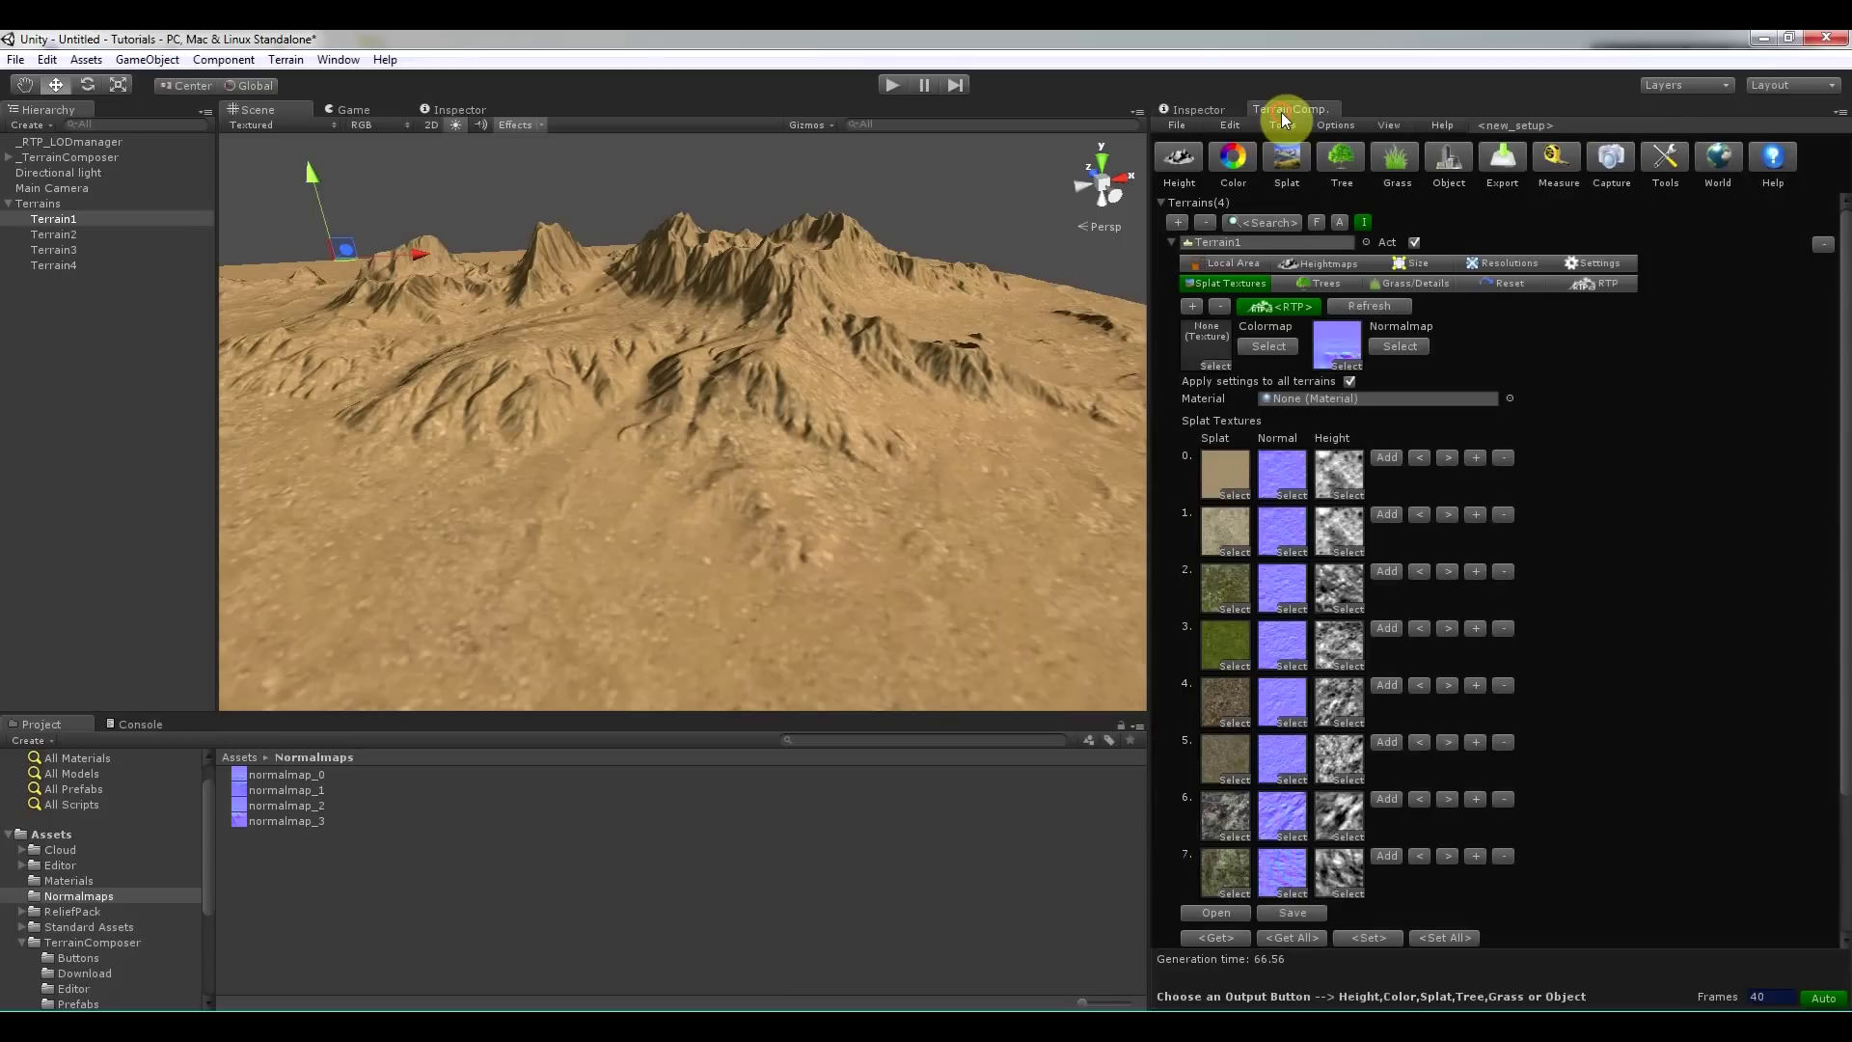
click(1496, 264)
drag(1462, 305, 1402, 301)
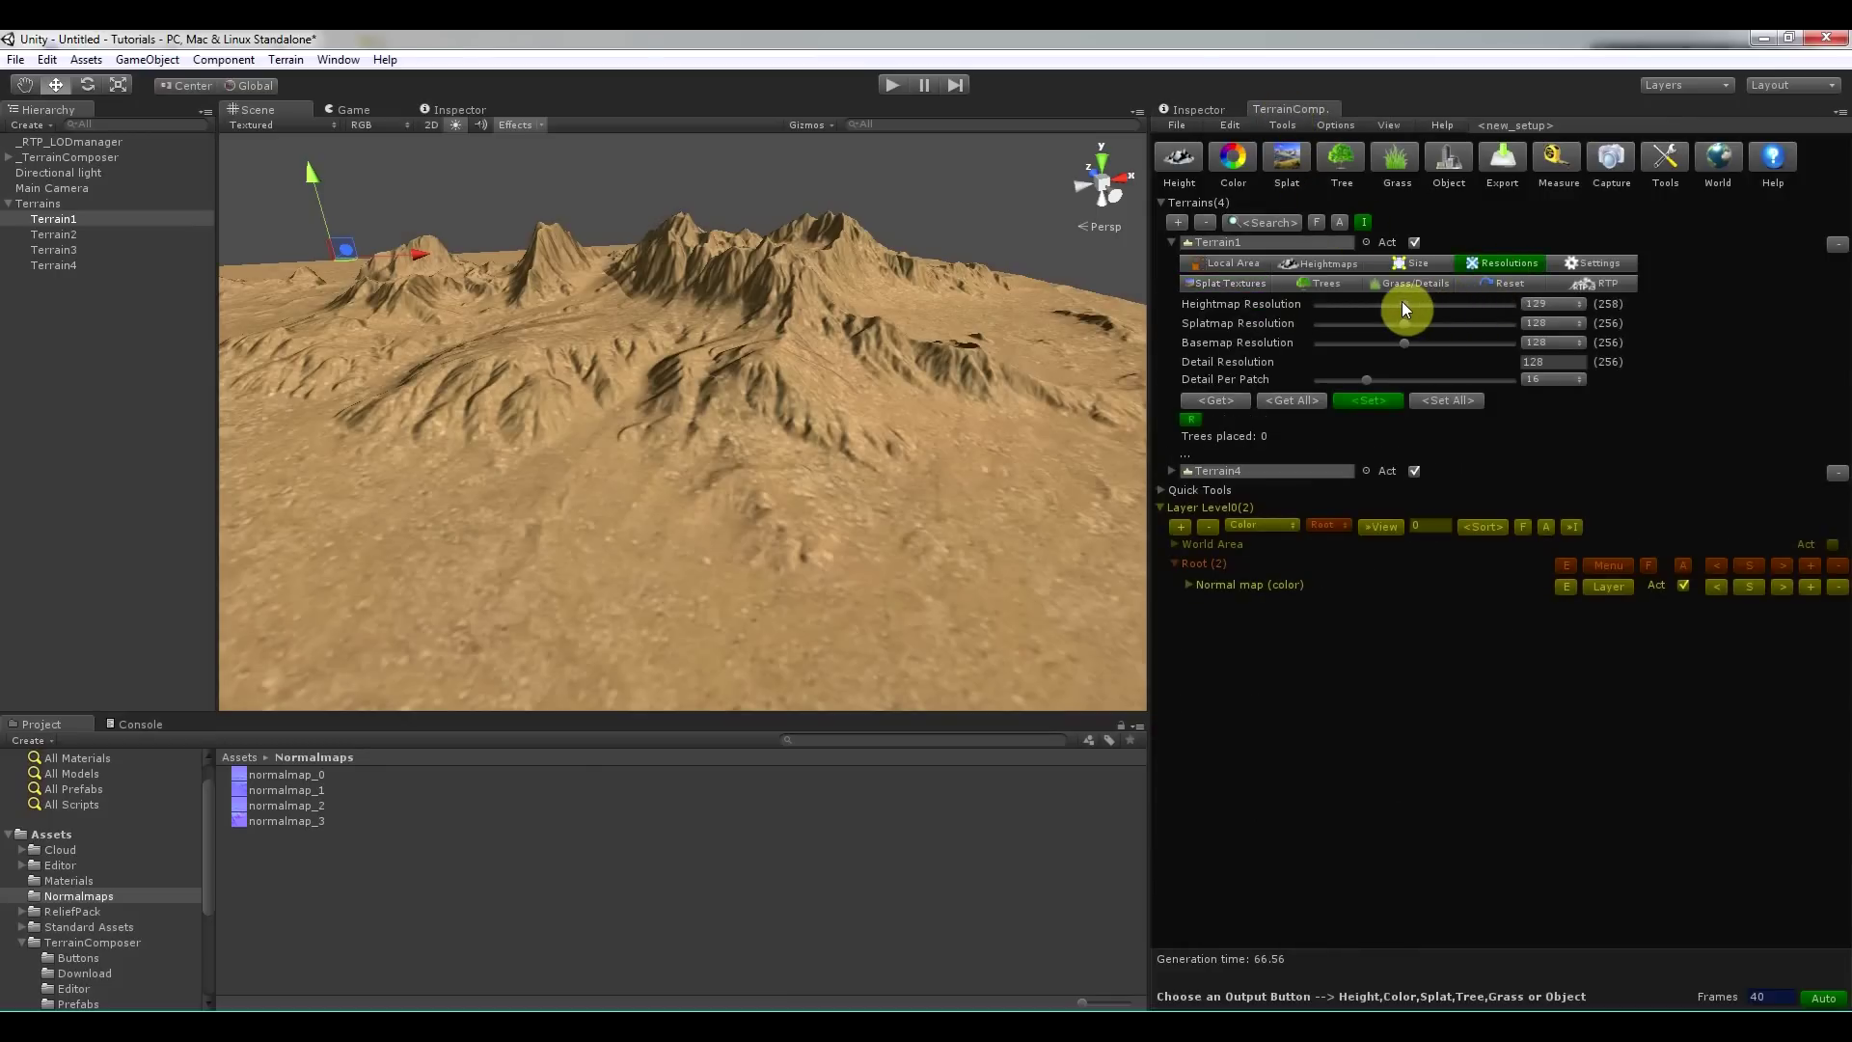
click(1448, 399)
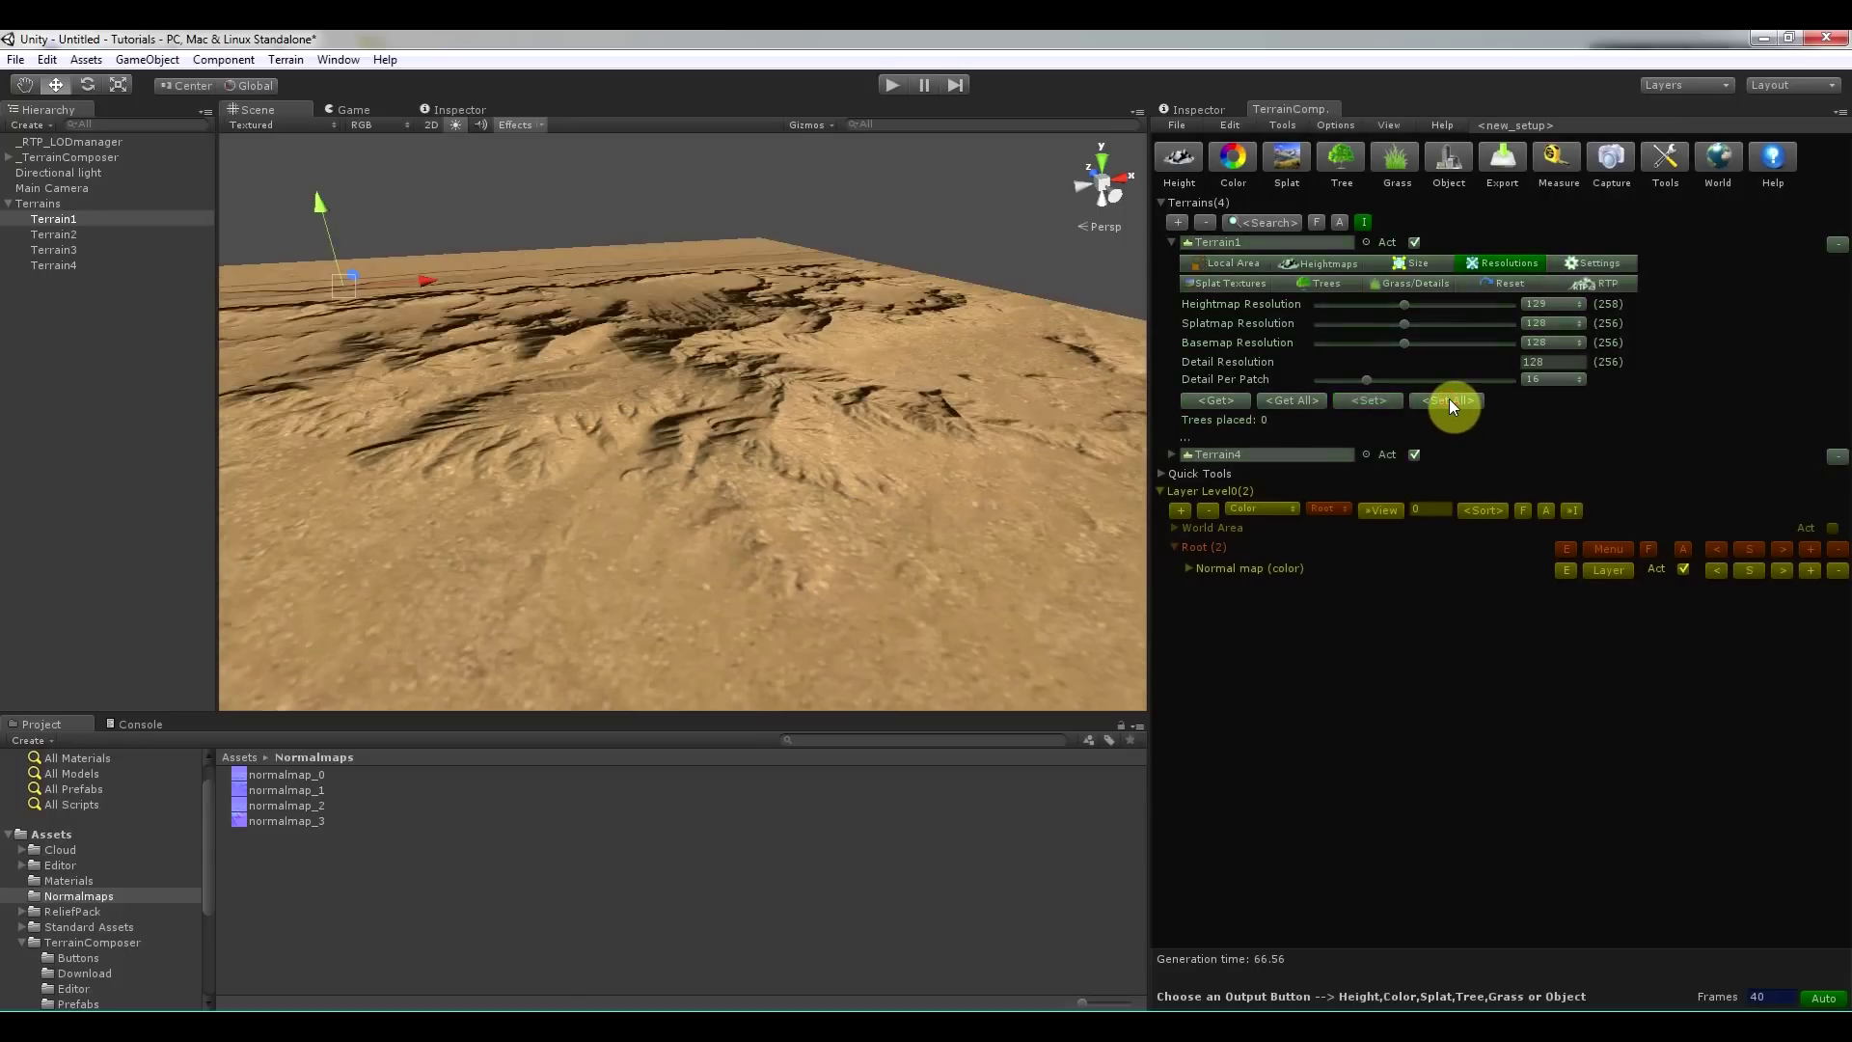
alt+drag(756, 280, 765, 381)
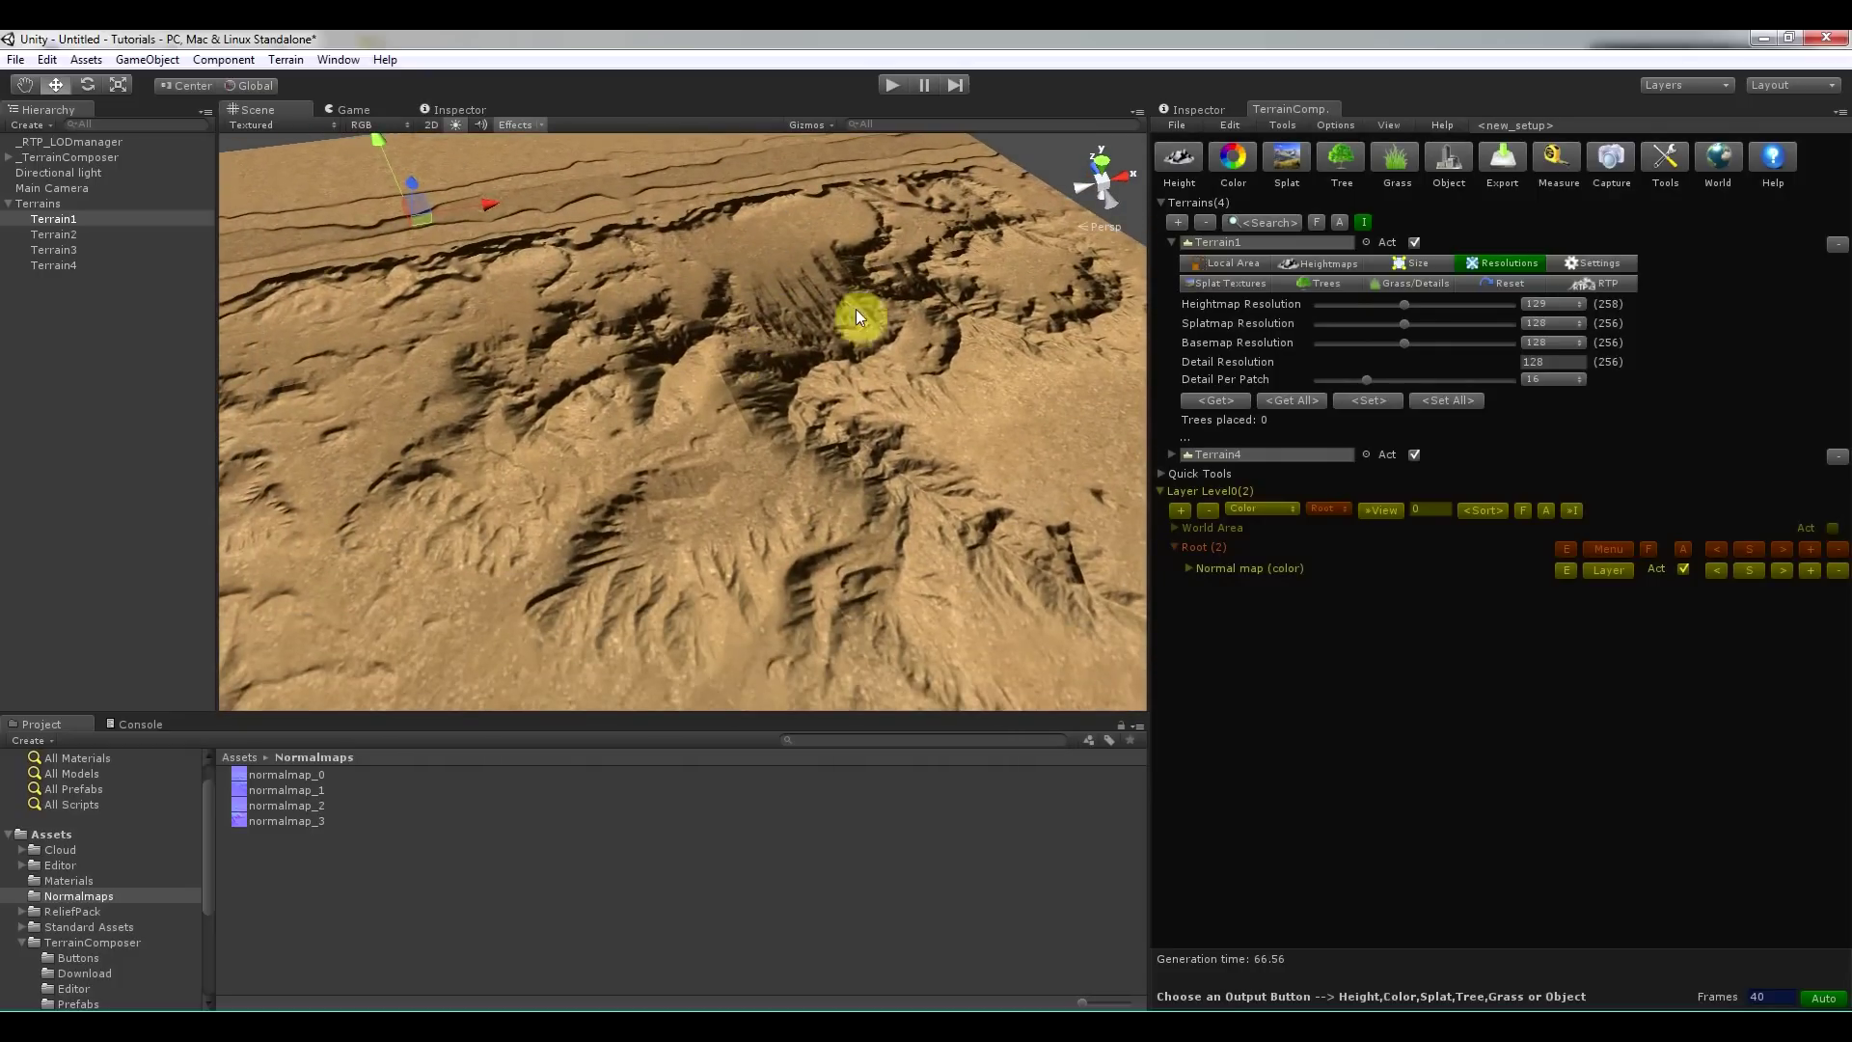
Generate the heightmap output and orbit around the regenerated mountain ridge.
click(1181, 156)
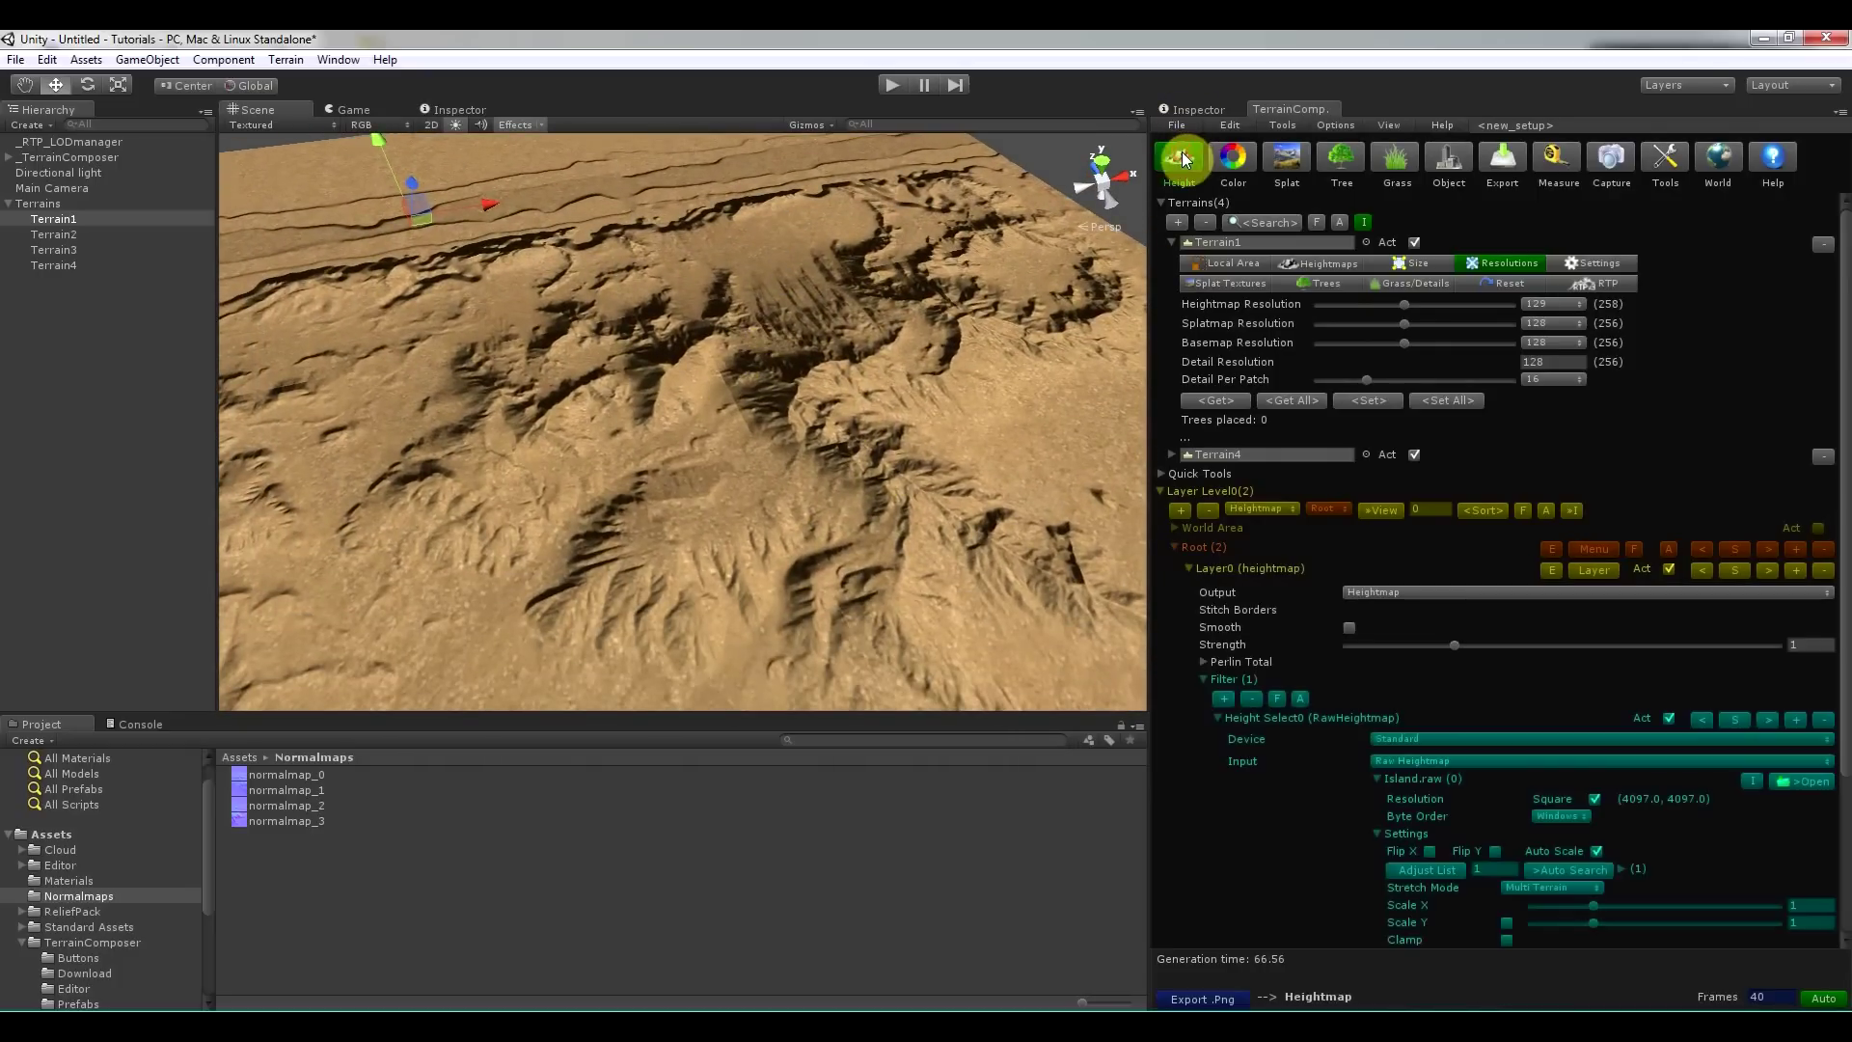
click(1206, 999)
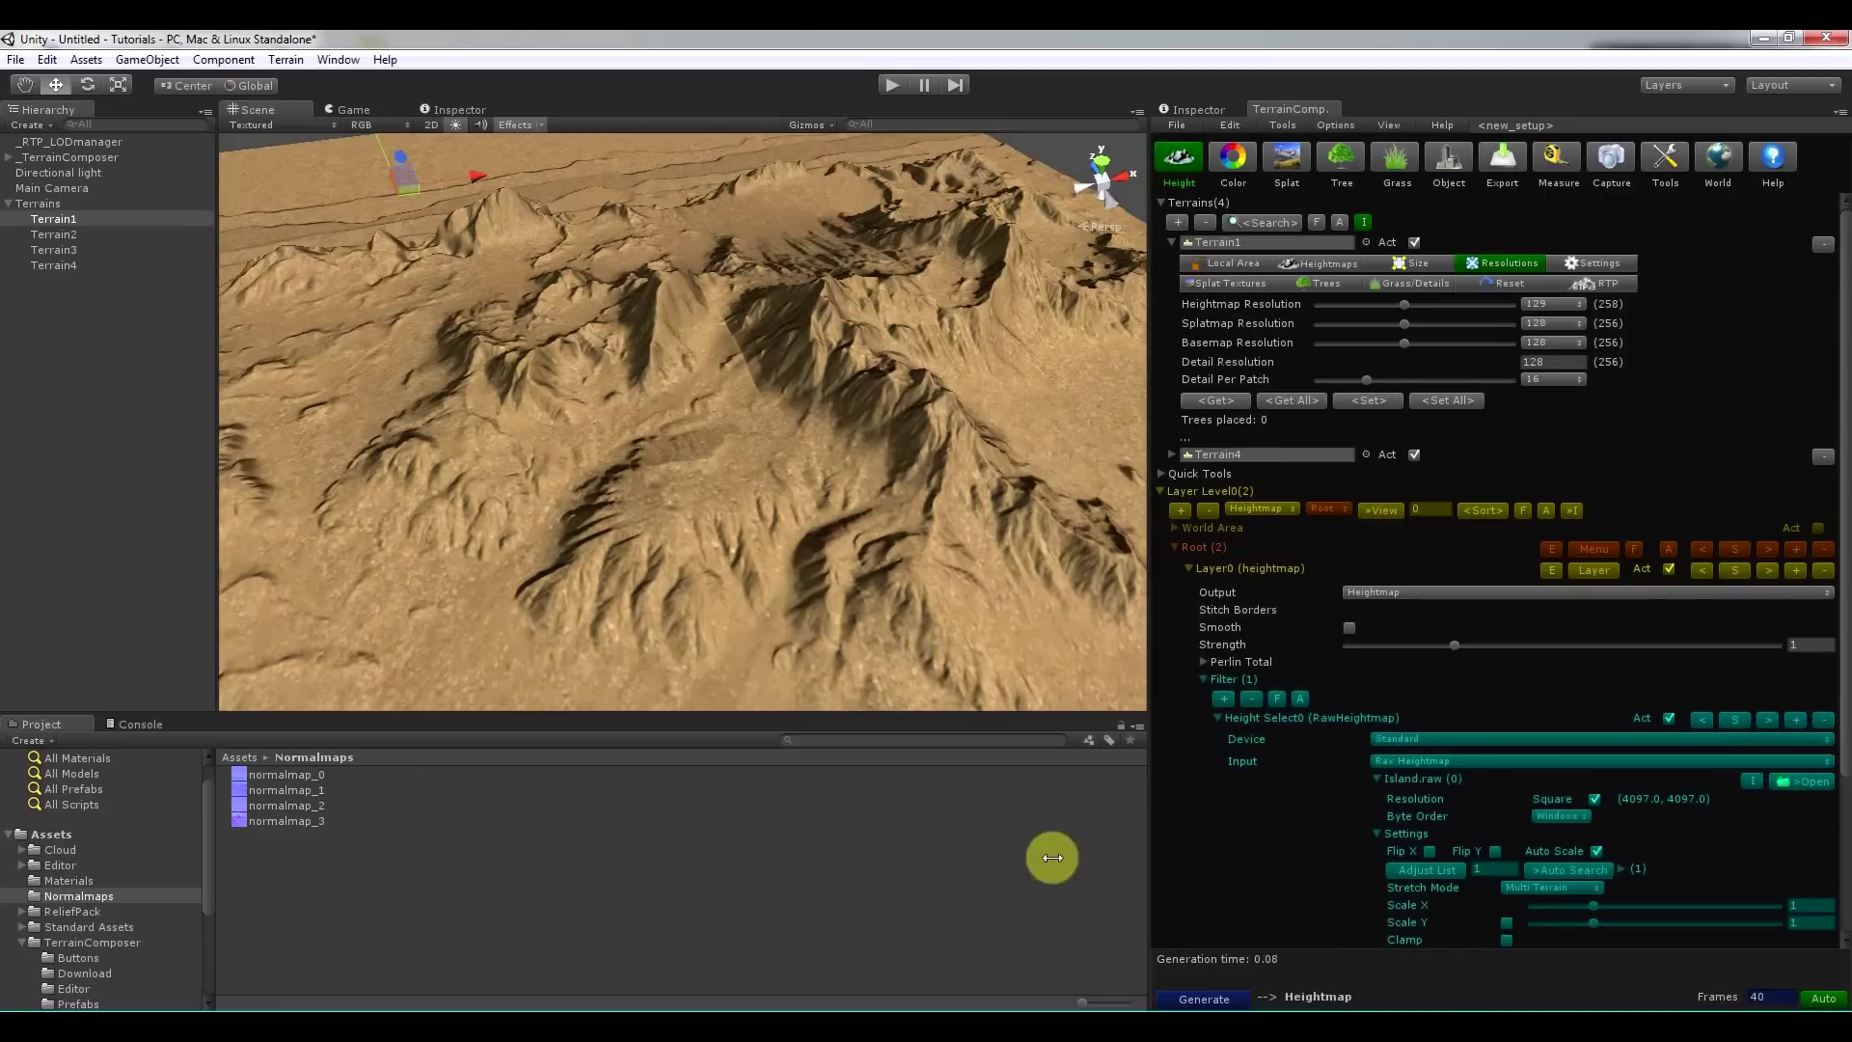
scroll(881, 633, down, 10)
scroll(919, 618, up, 15)
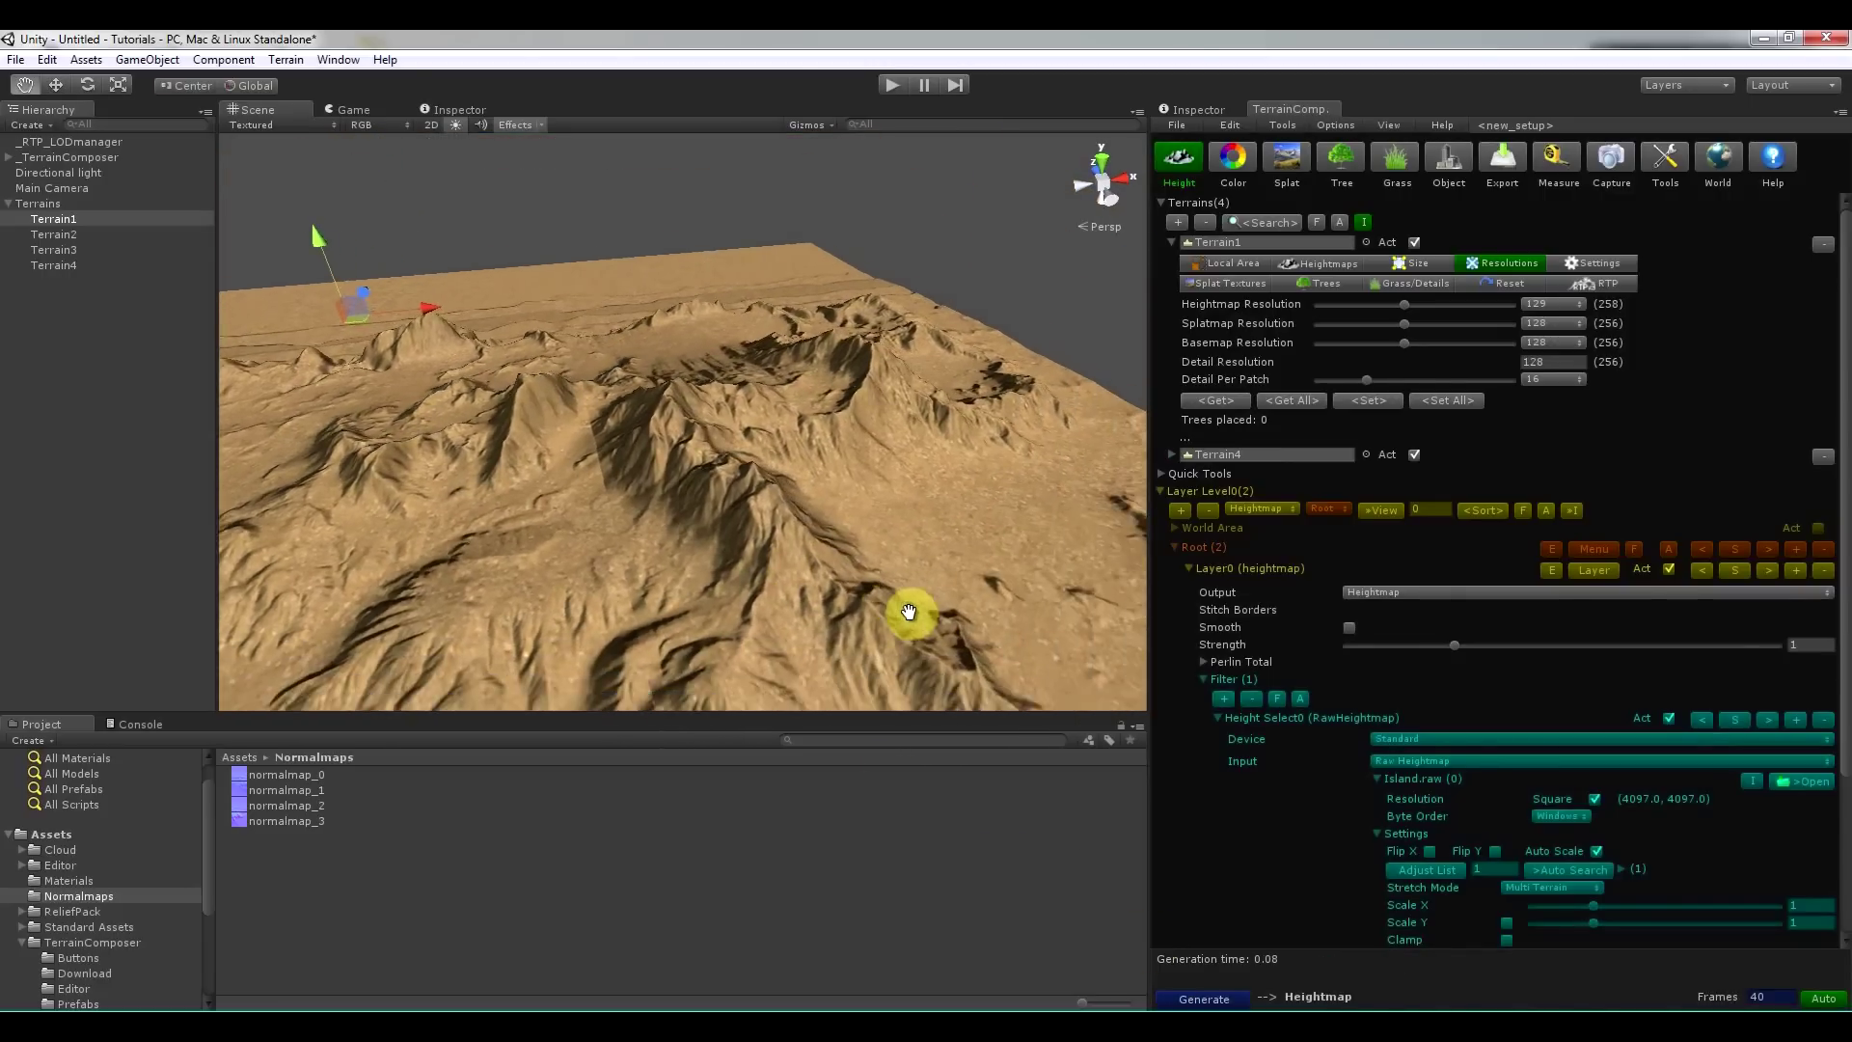
alt+drag(918, 600, 620, 537)
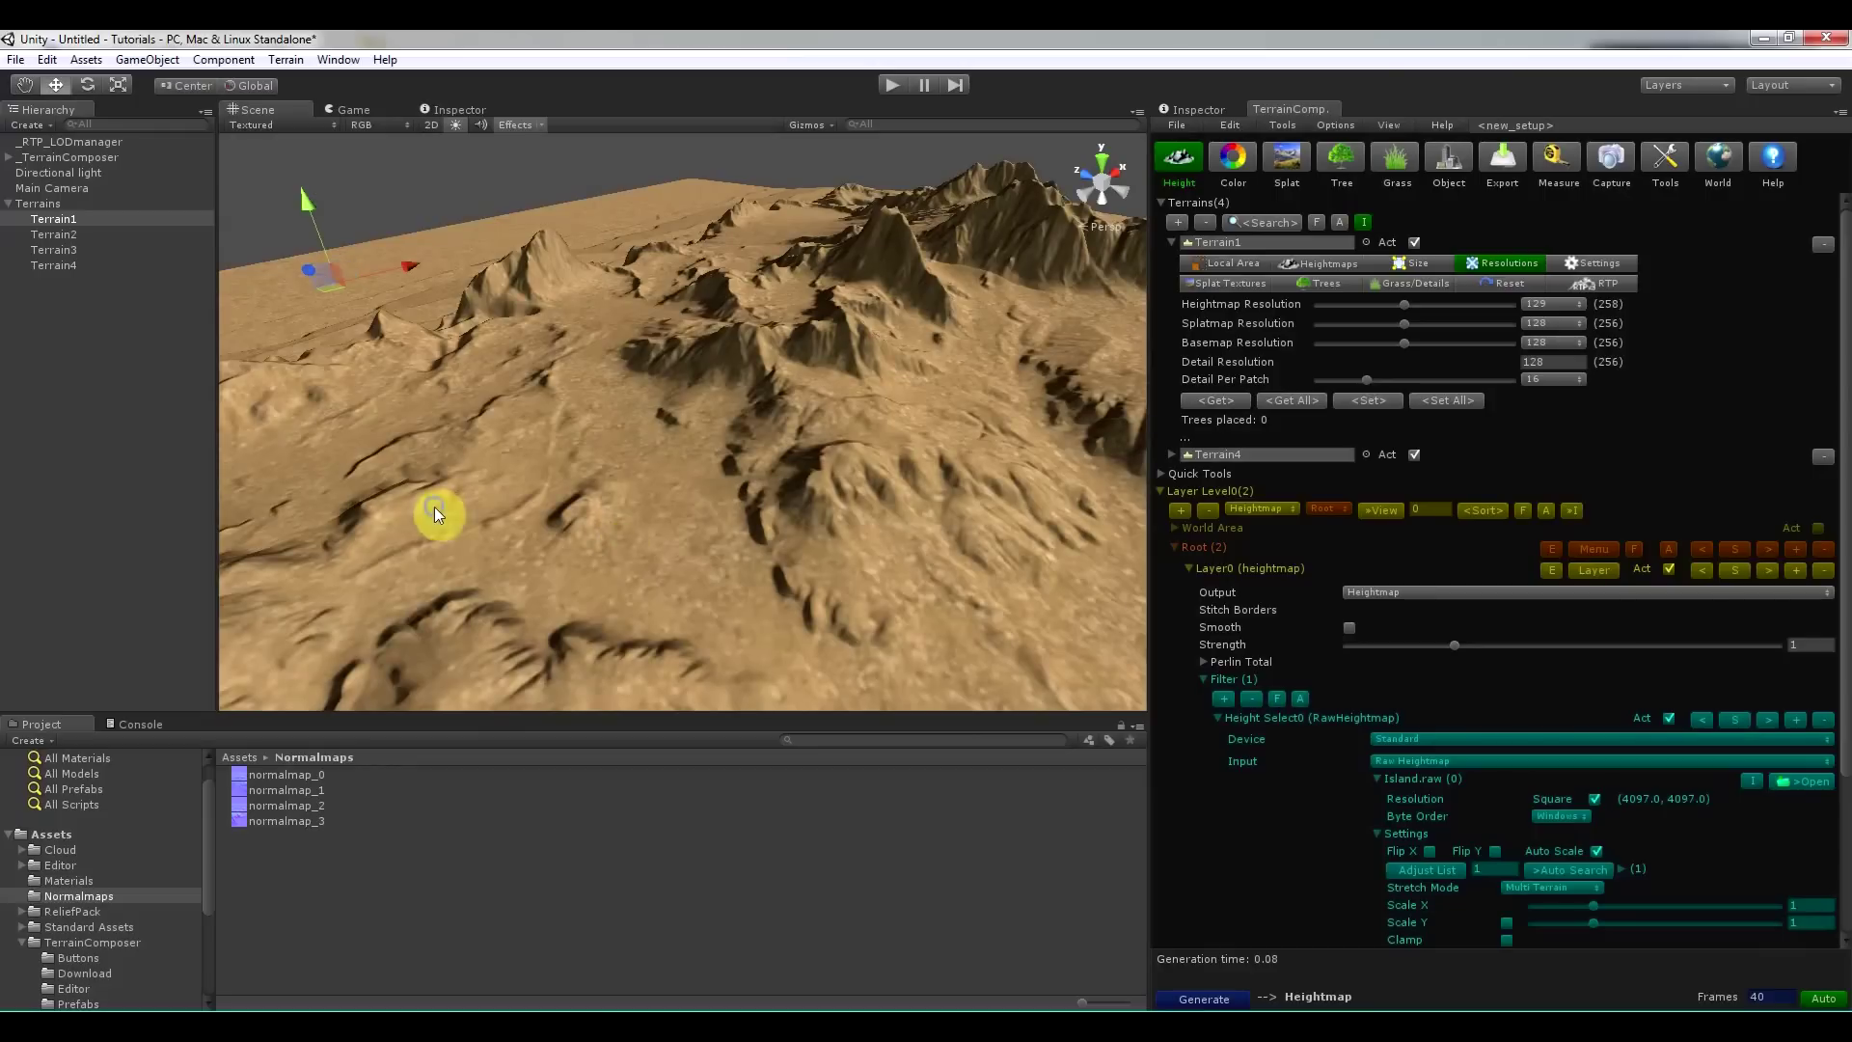
alt+drag(434, 508, 756, 451)
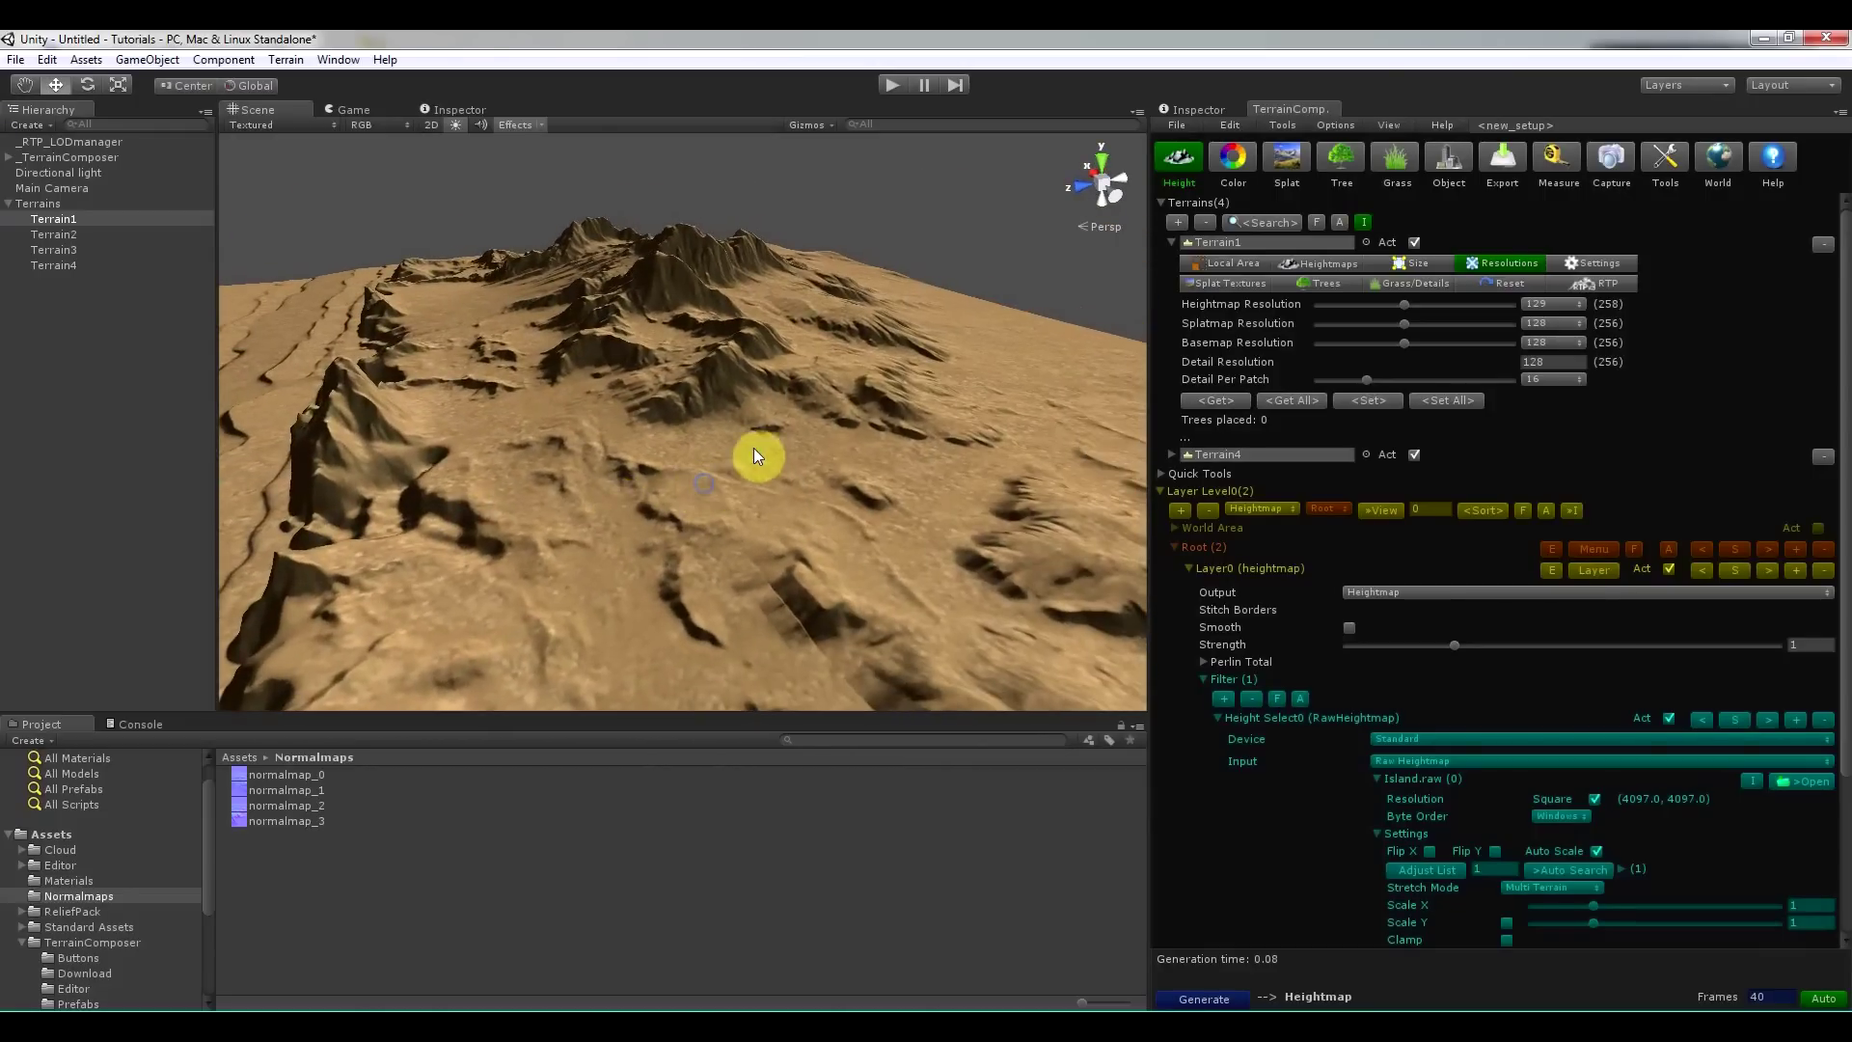
Compare global normal strength at about 0.57, then set it back to 3.
click(1209, 106)
alt+drag(987, 314, 825, 364)
drag(1501, 744, 1369, 742)
alt+drag(1083, 666, 859, 443)
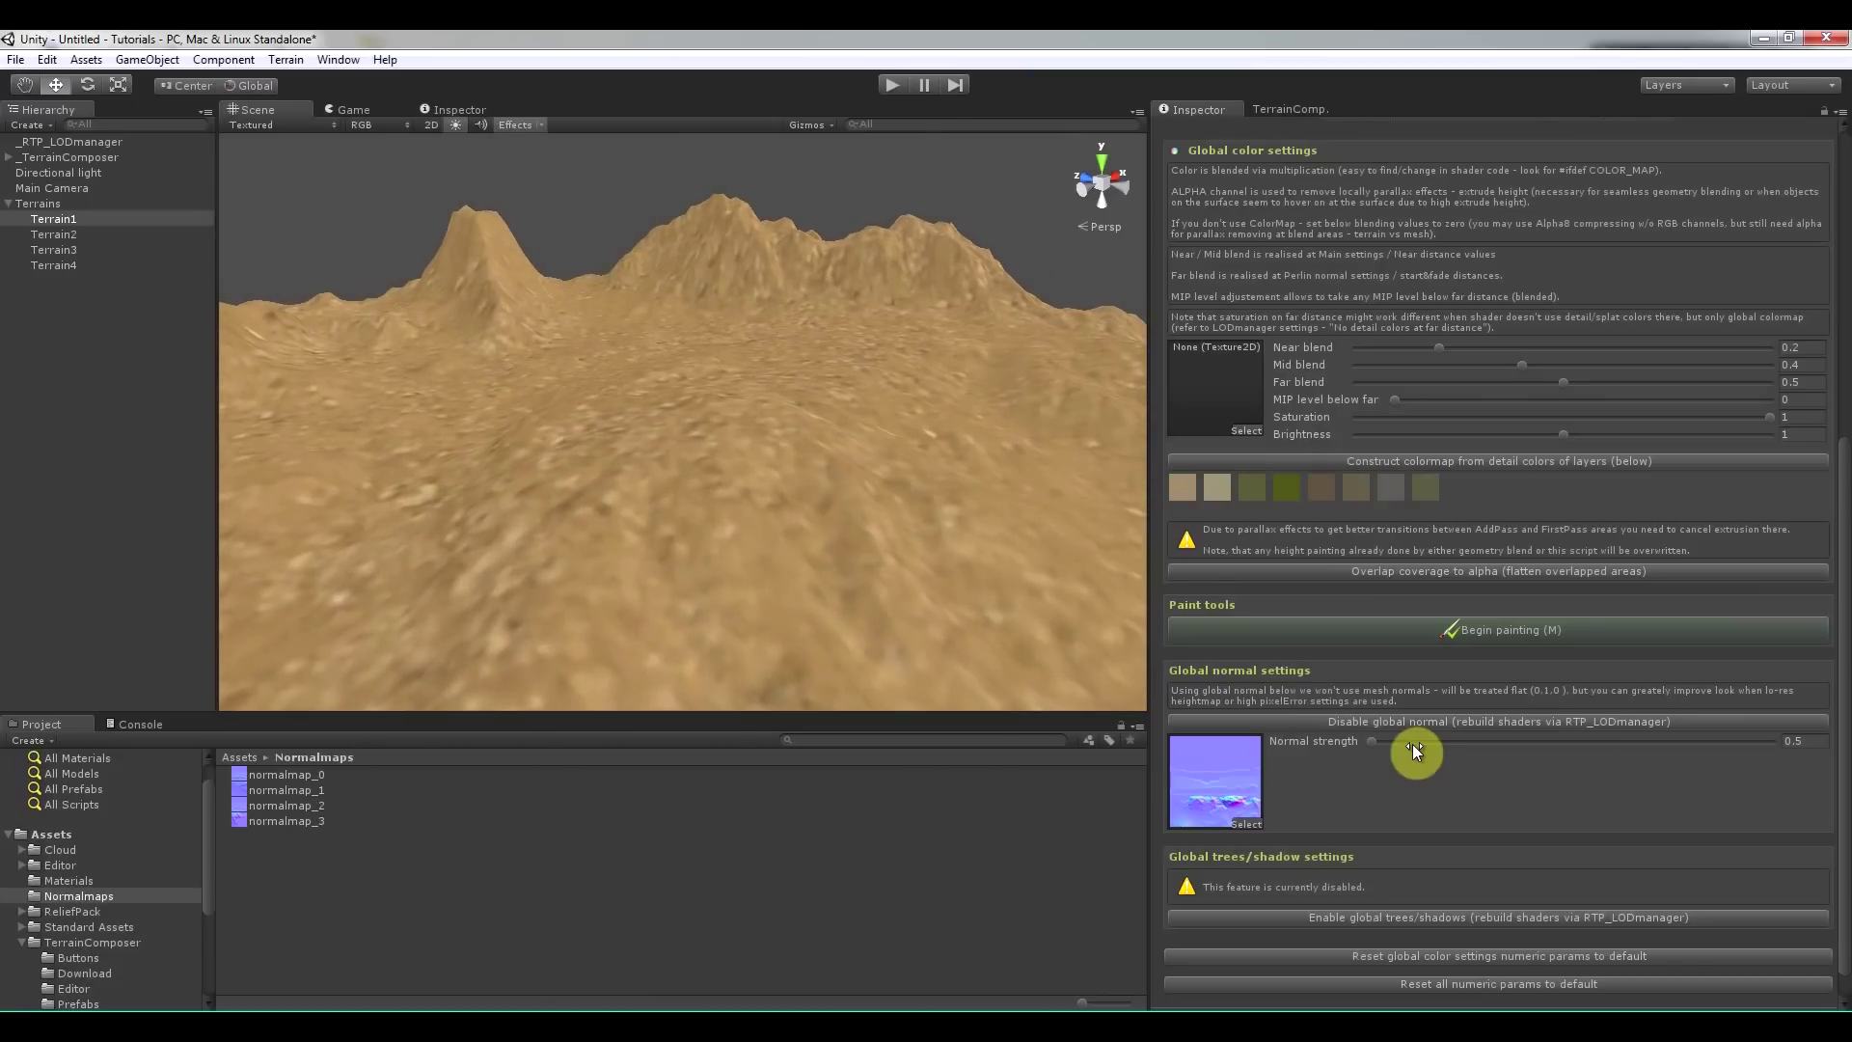
drag(1391, 743, 1466, 738)
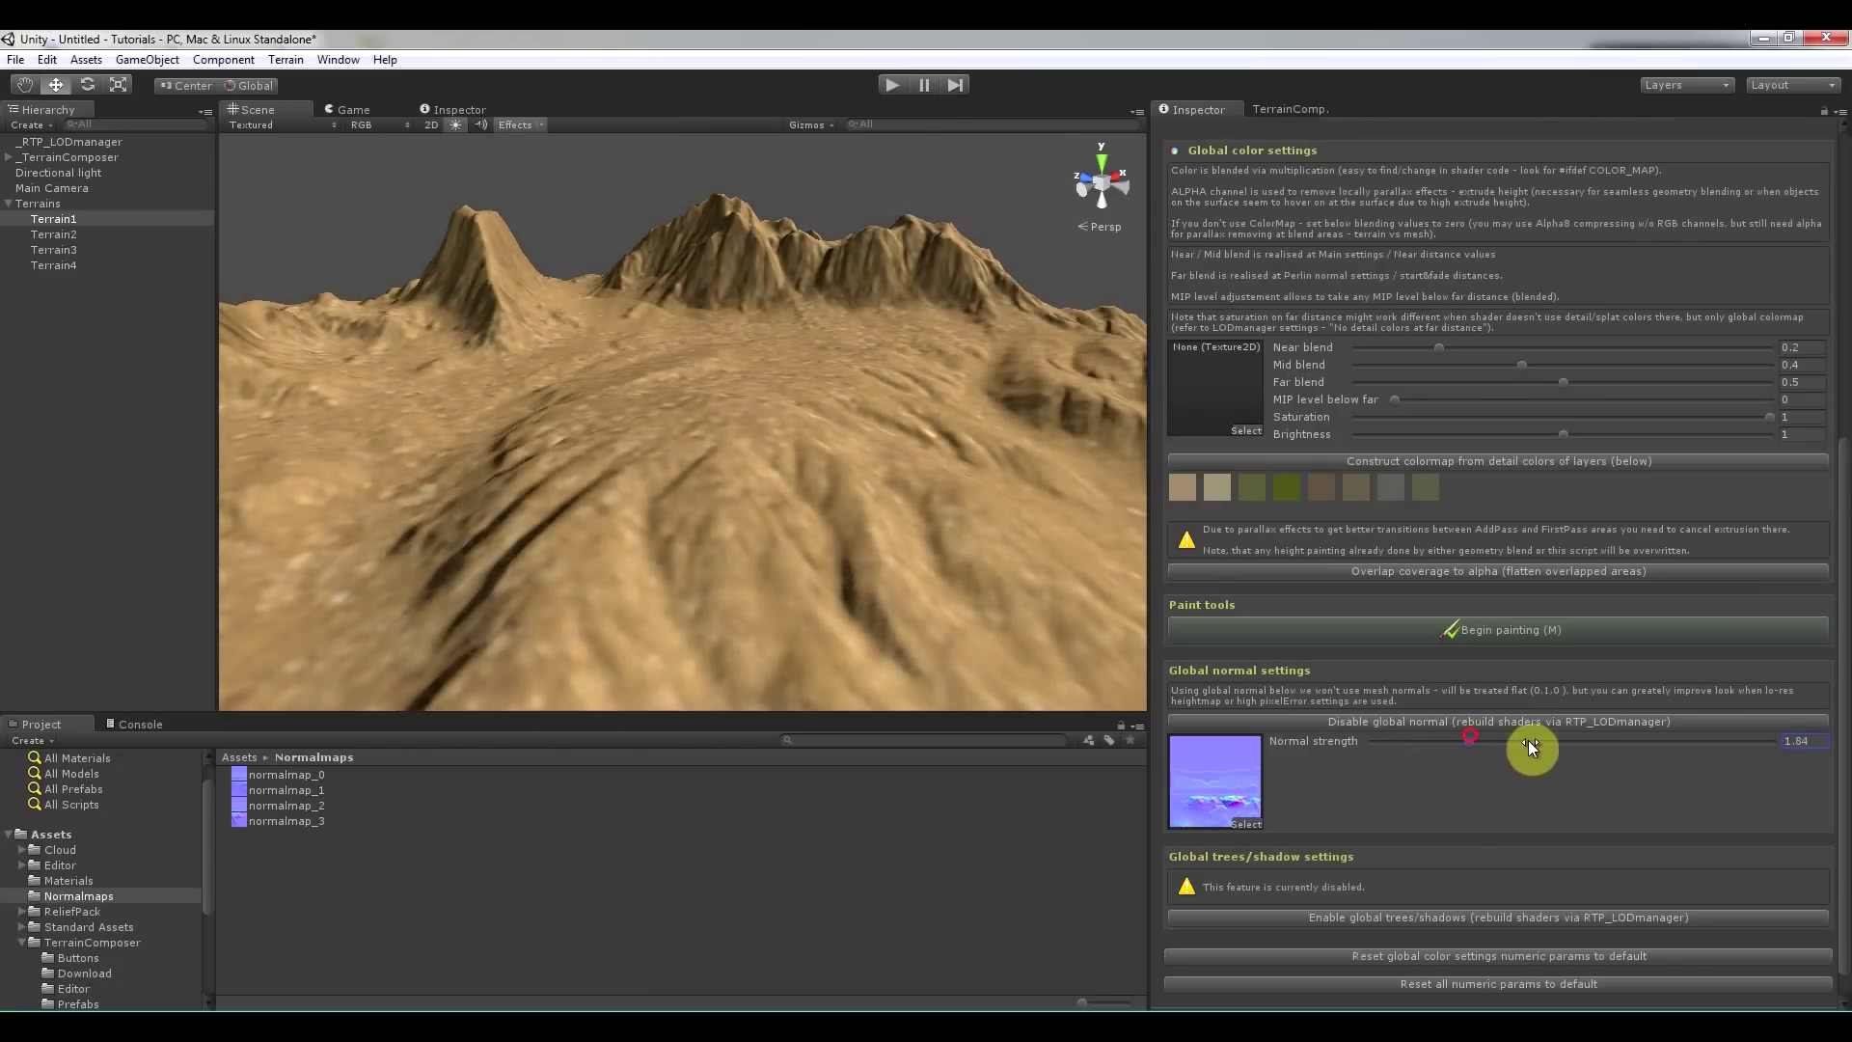
text(3)
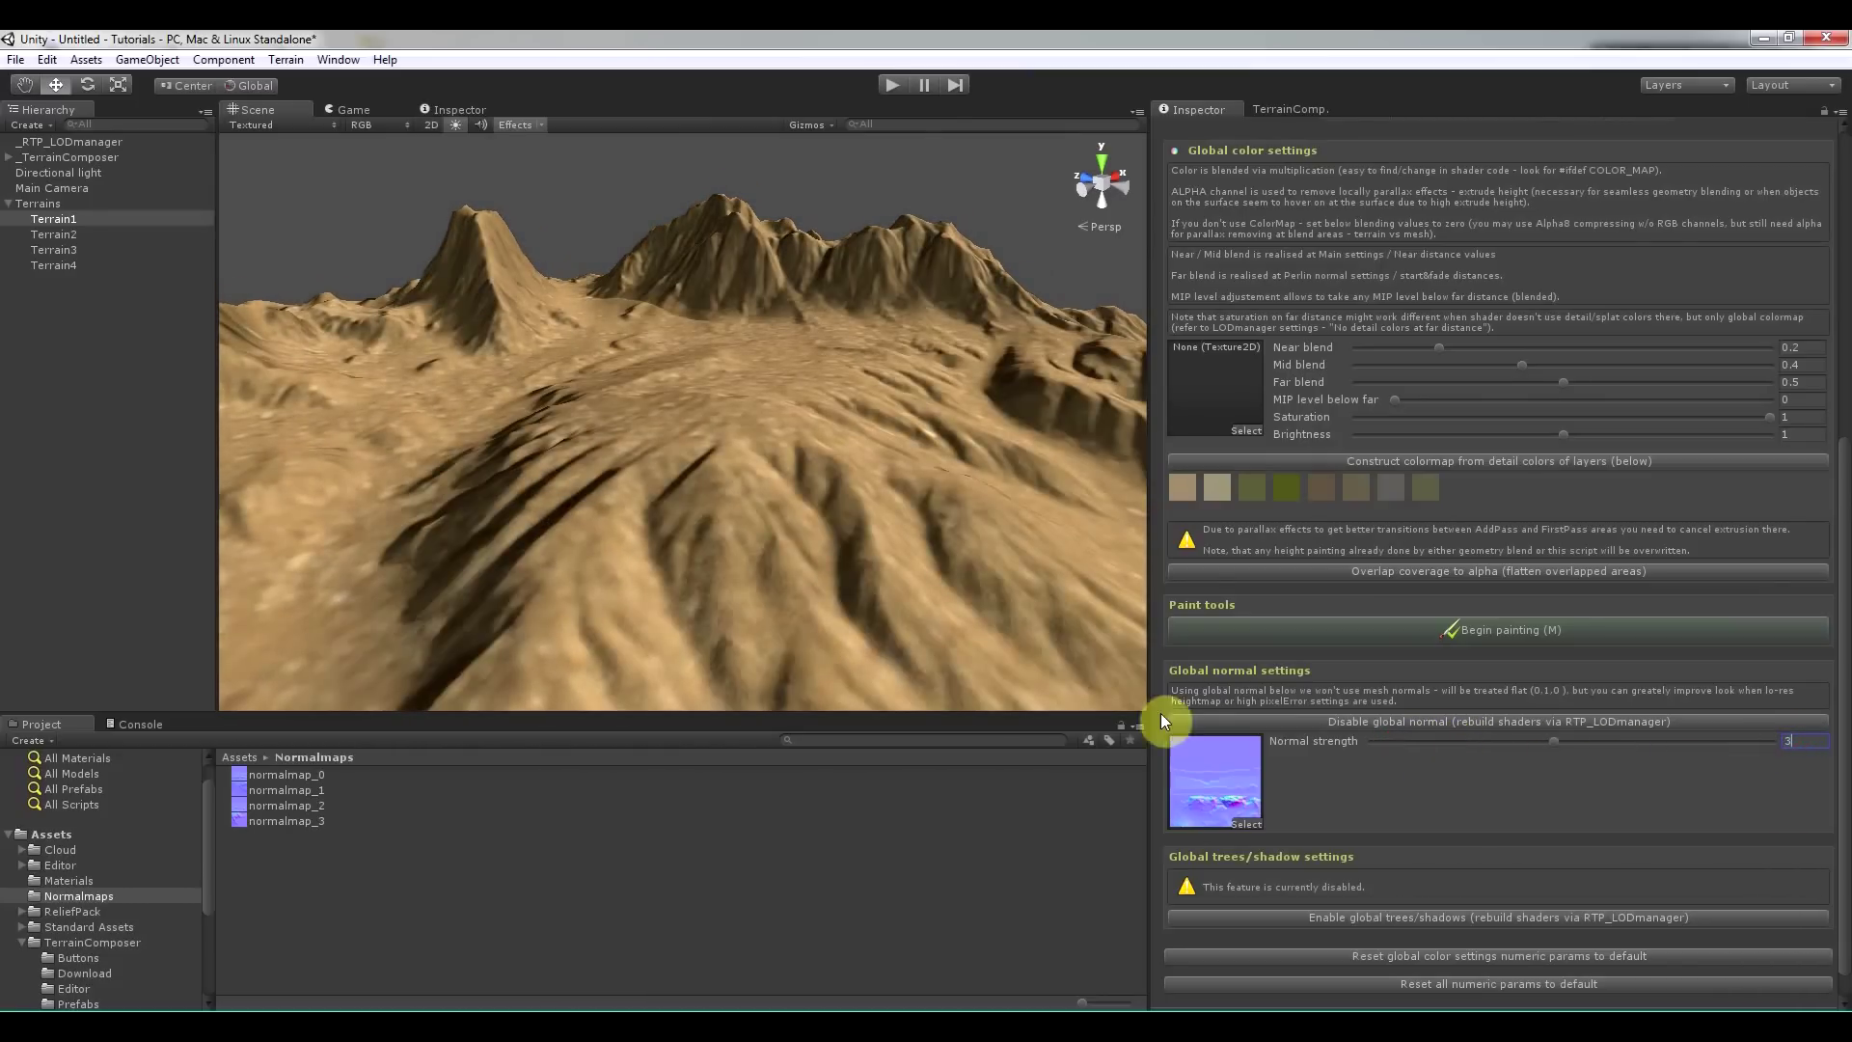
Return to TerrainComposer and show the colour output layers.
click(1294, 112)
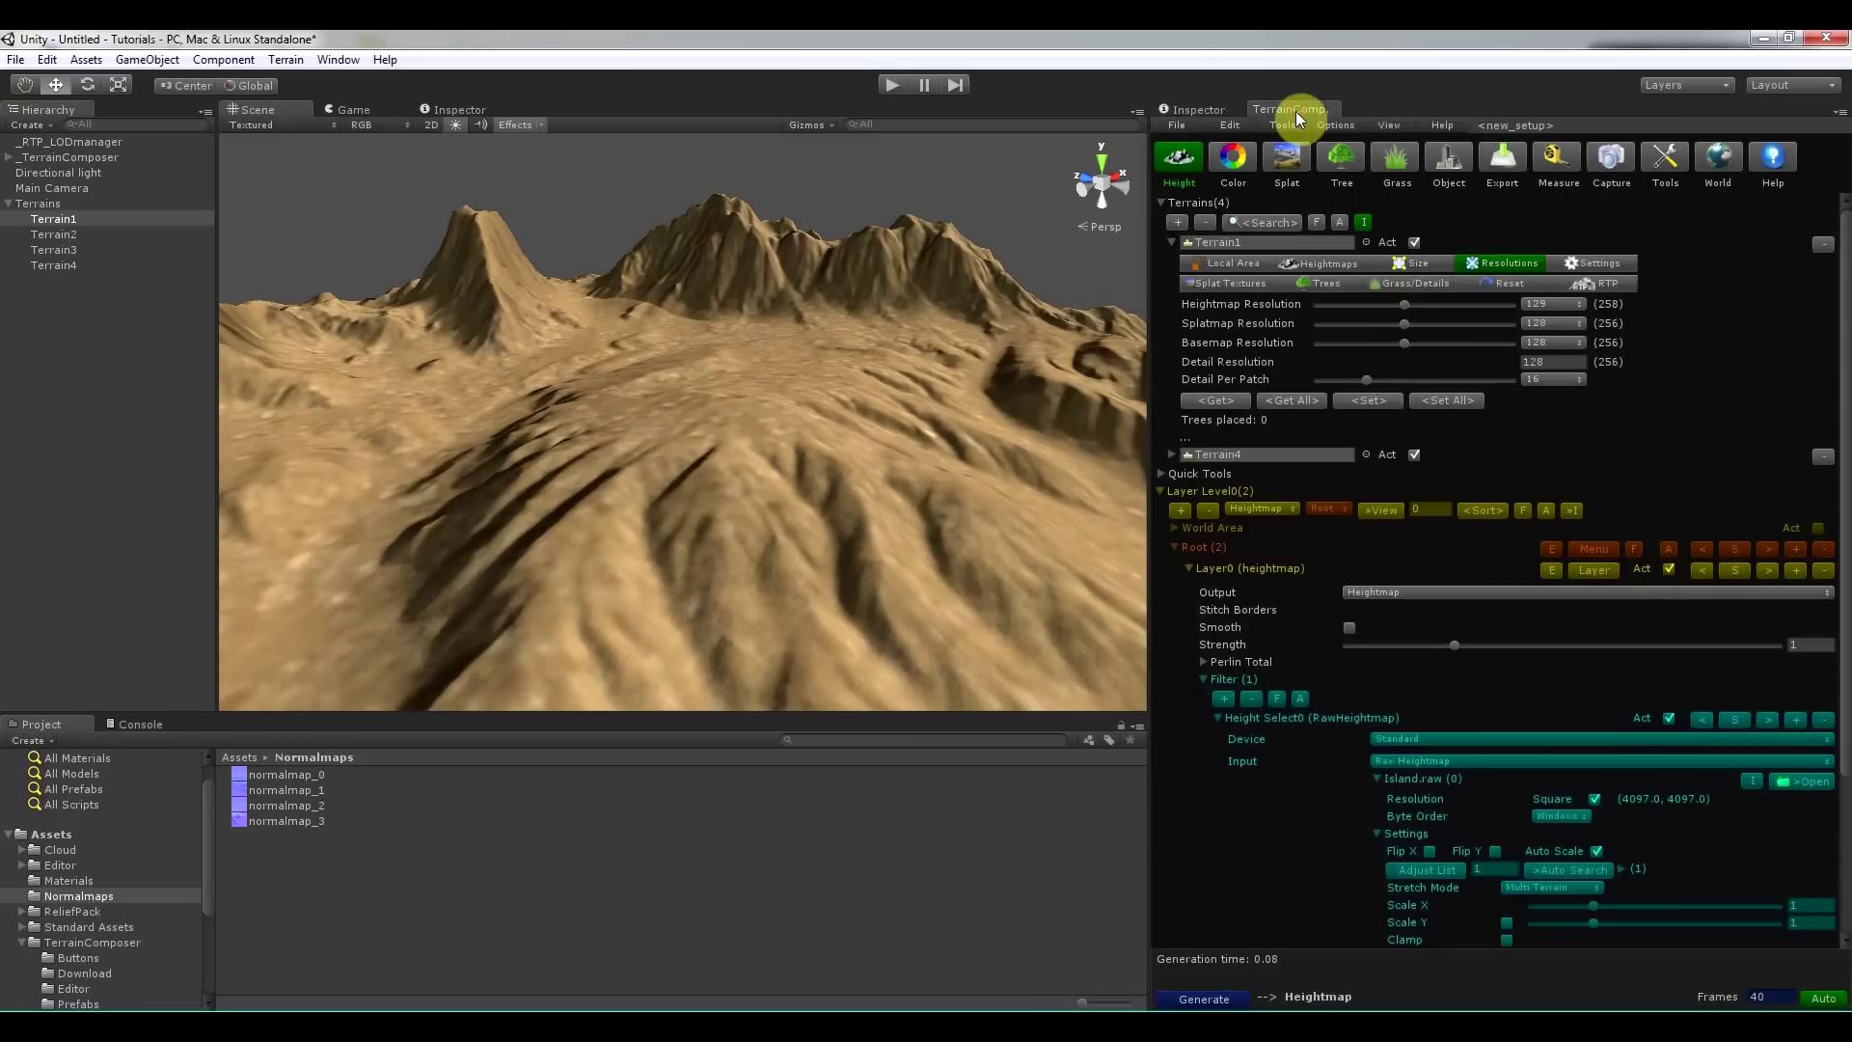
click(1236, 154)
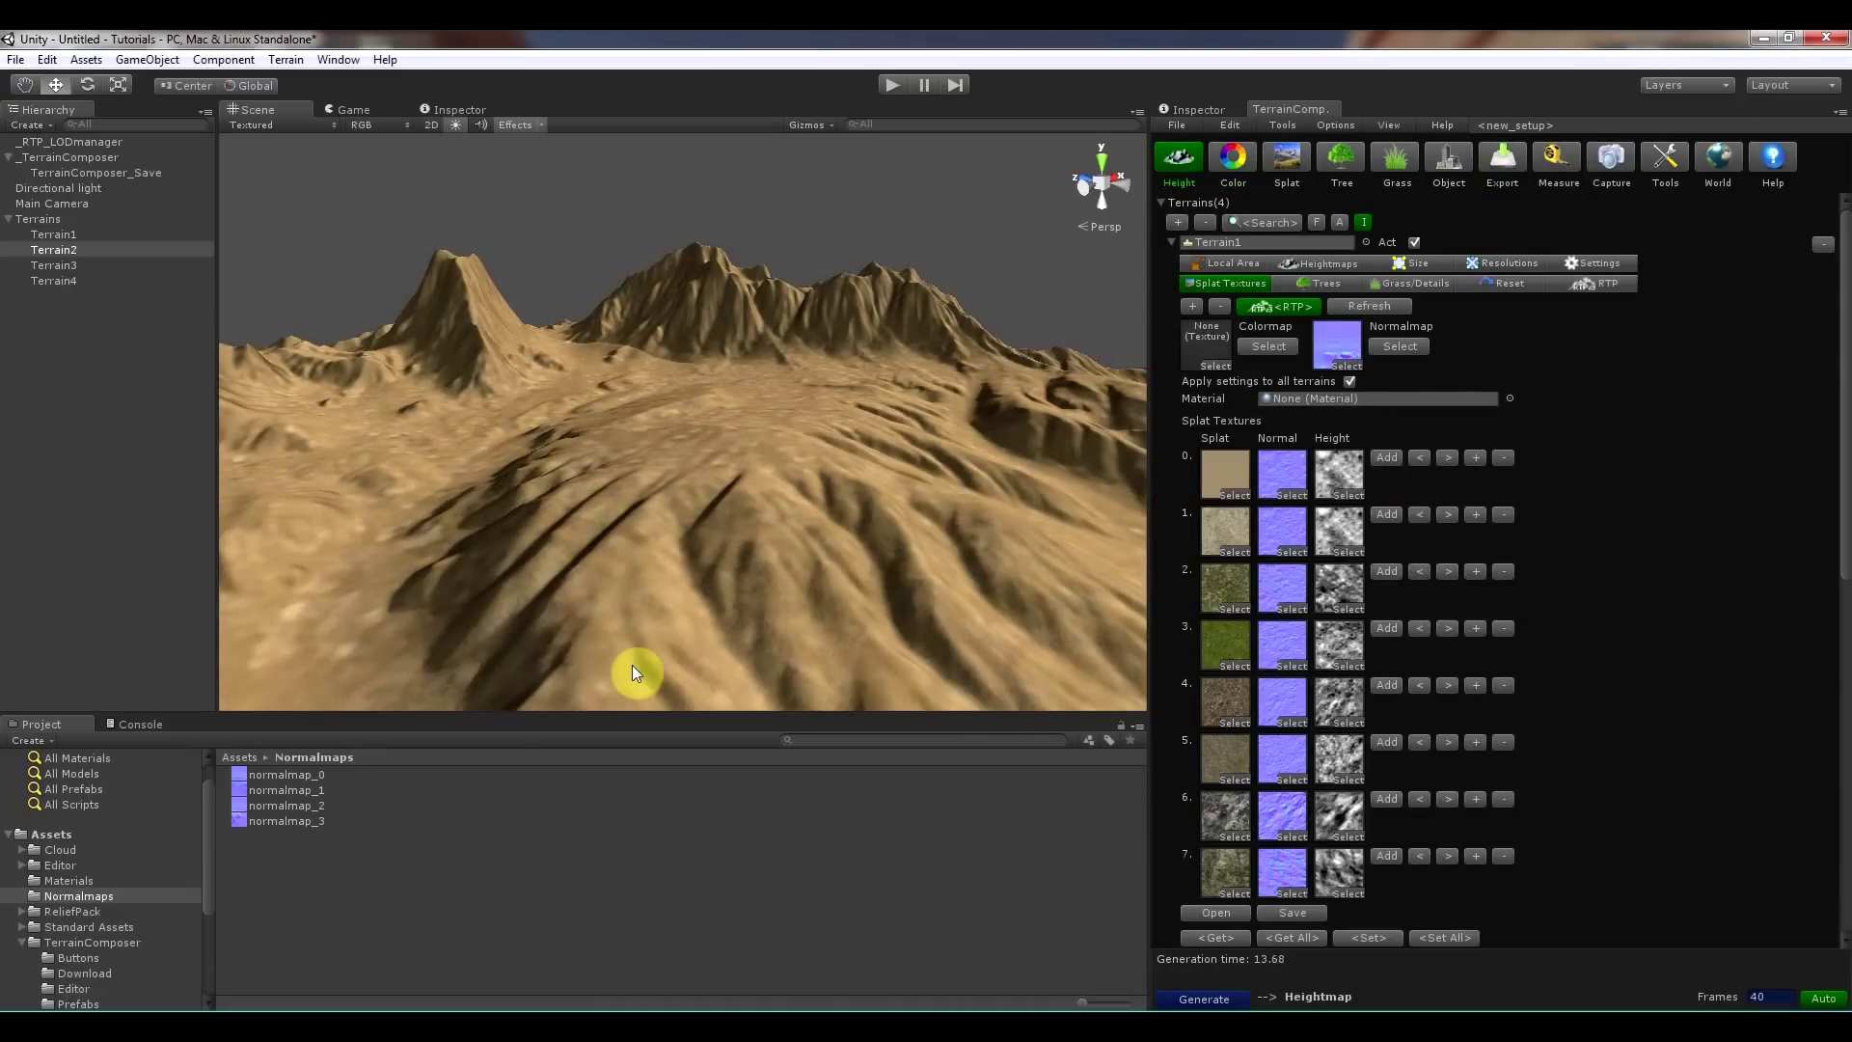
Select normalmap_0 through normalmap_3 in the Project panel to show their import settings.
click(1217, 109)
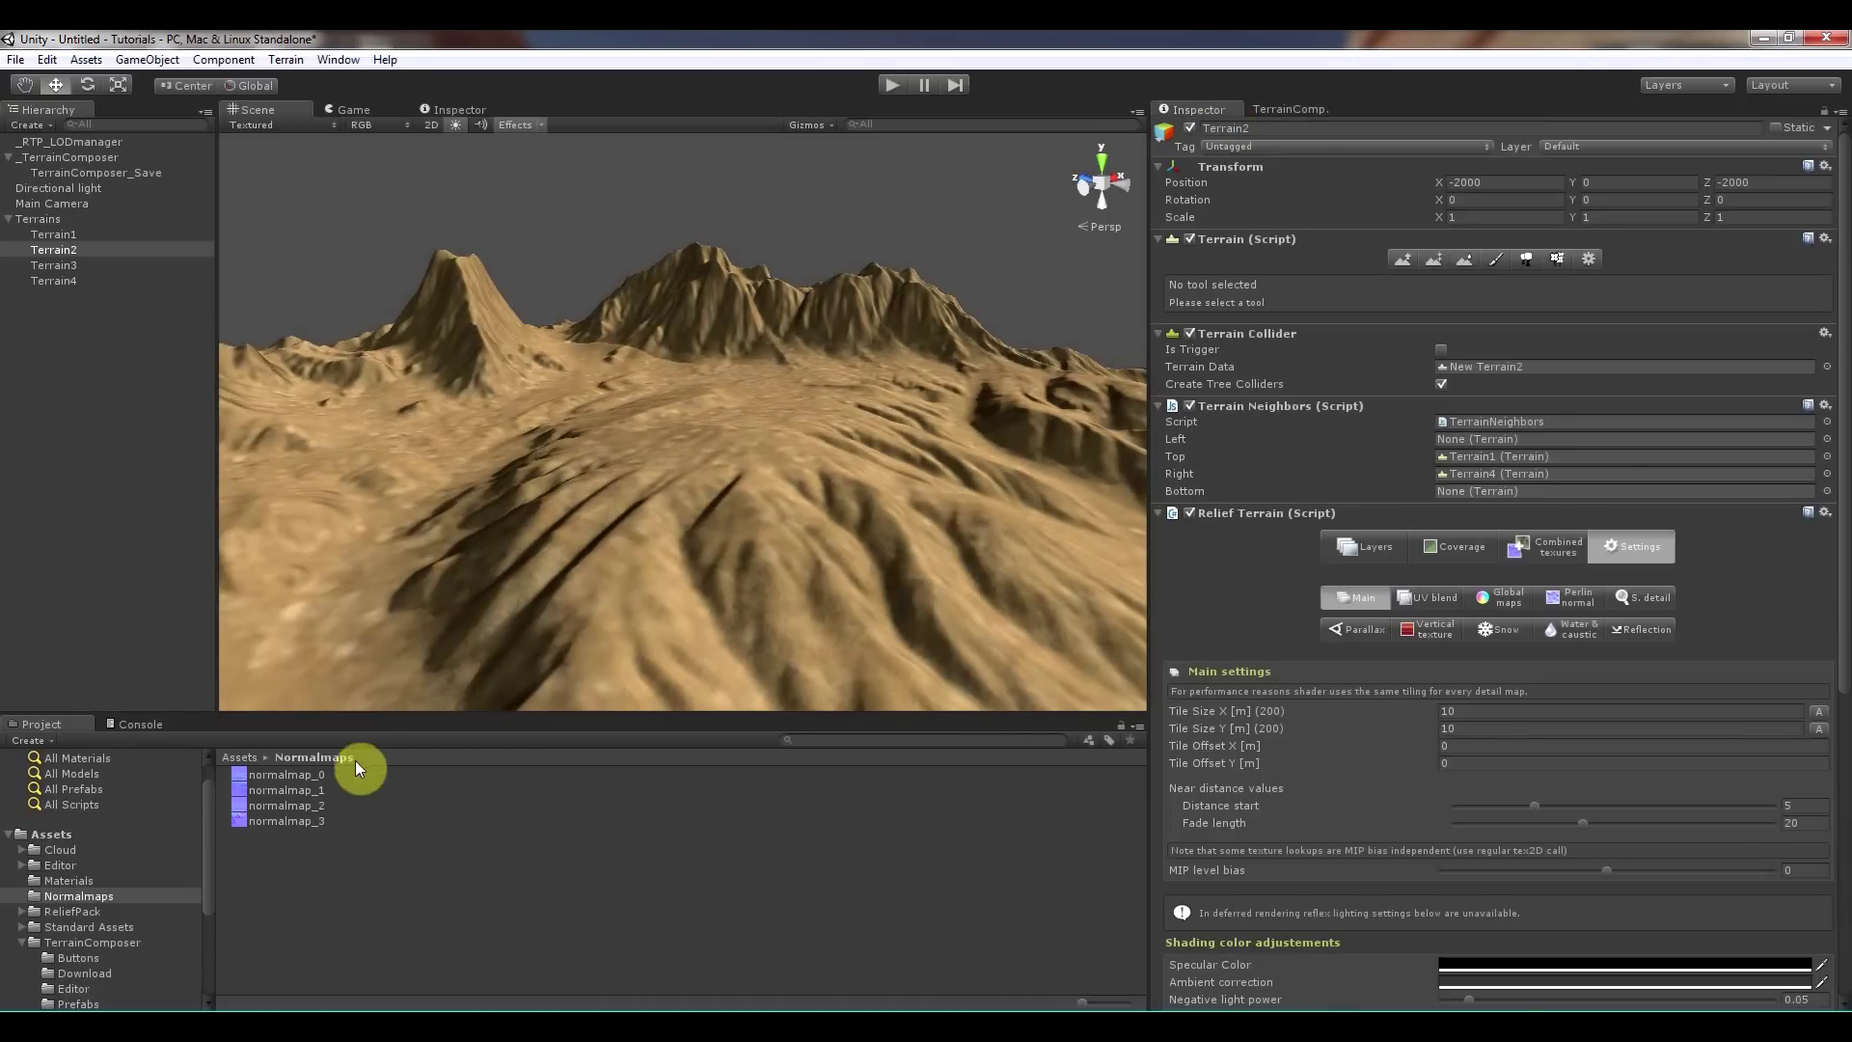
click(293, 778)
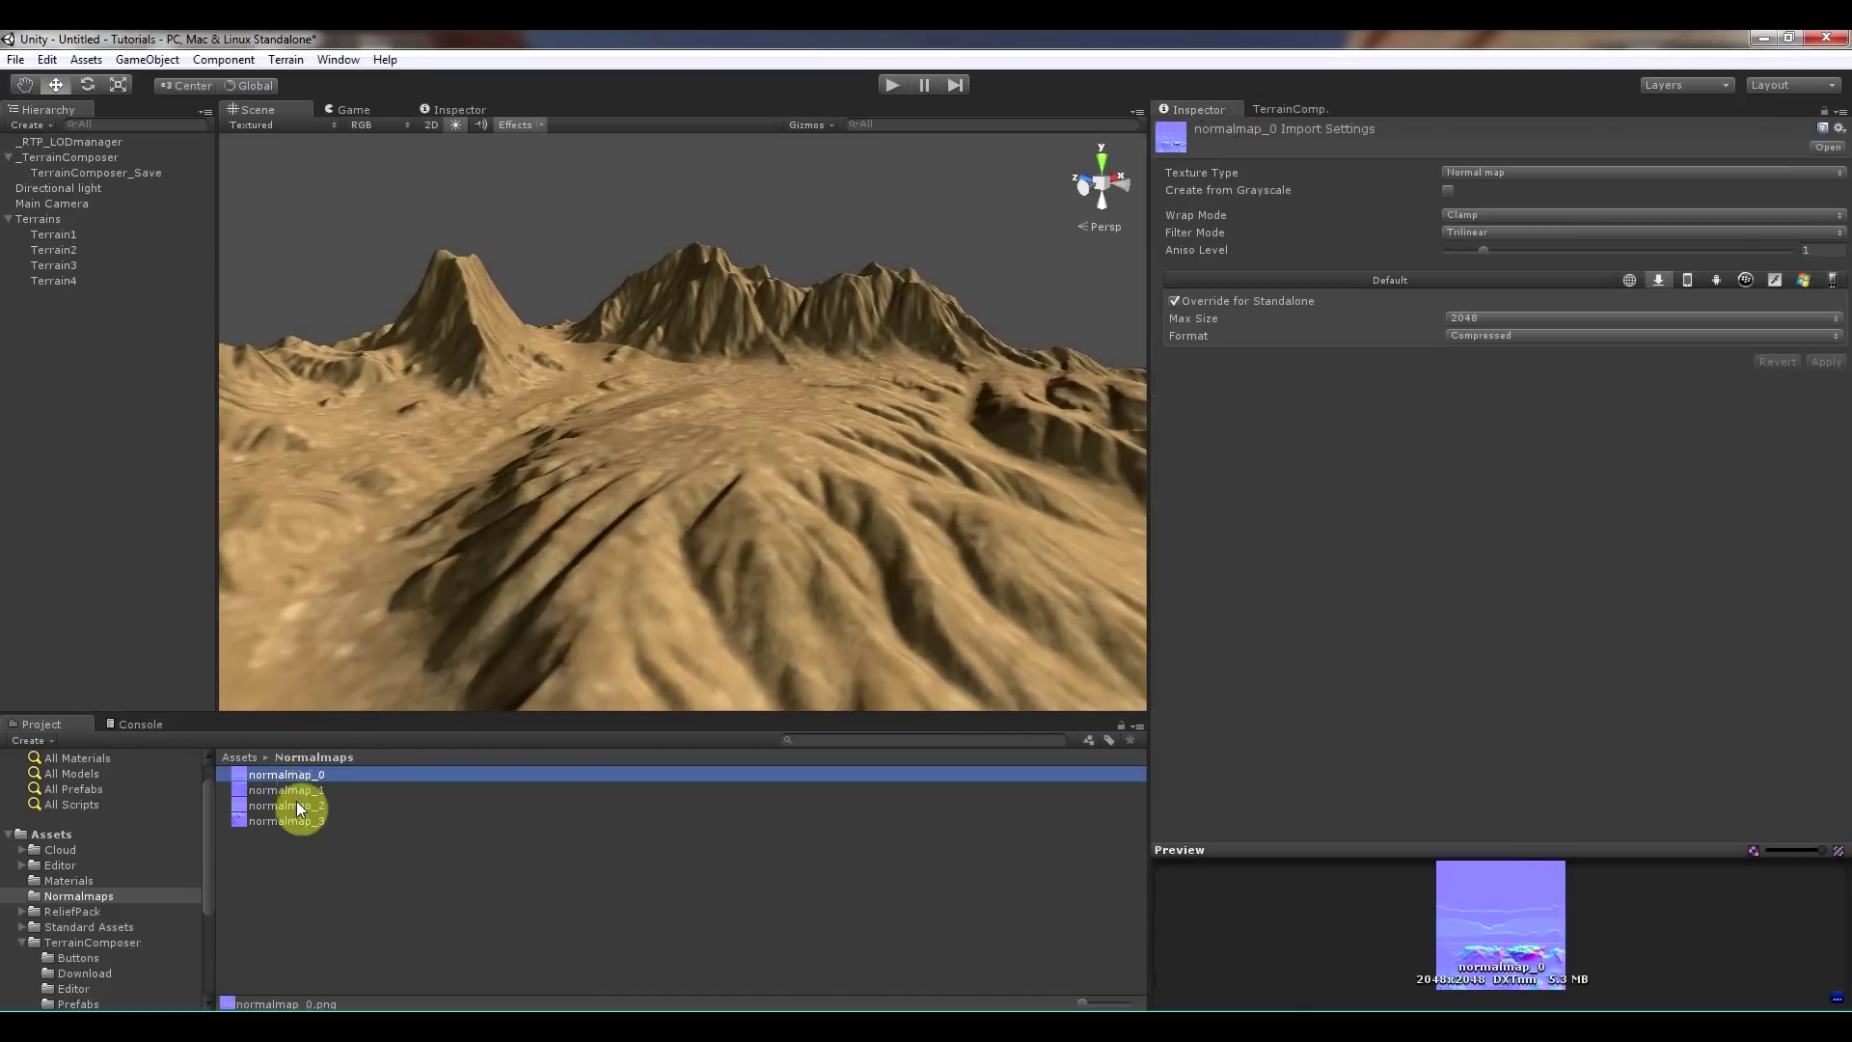
shift+click(299, 818)
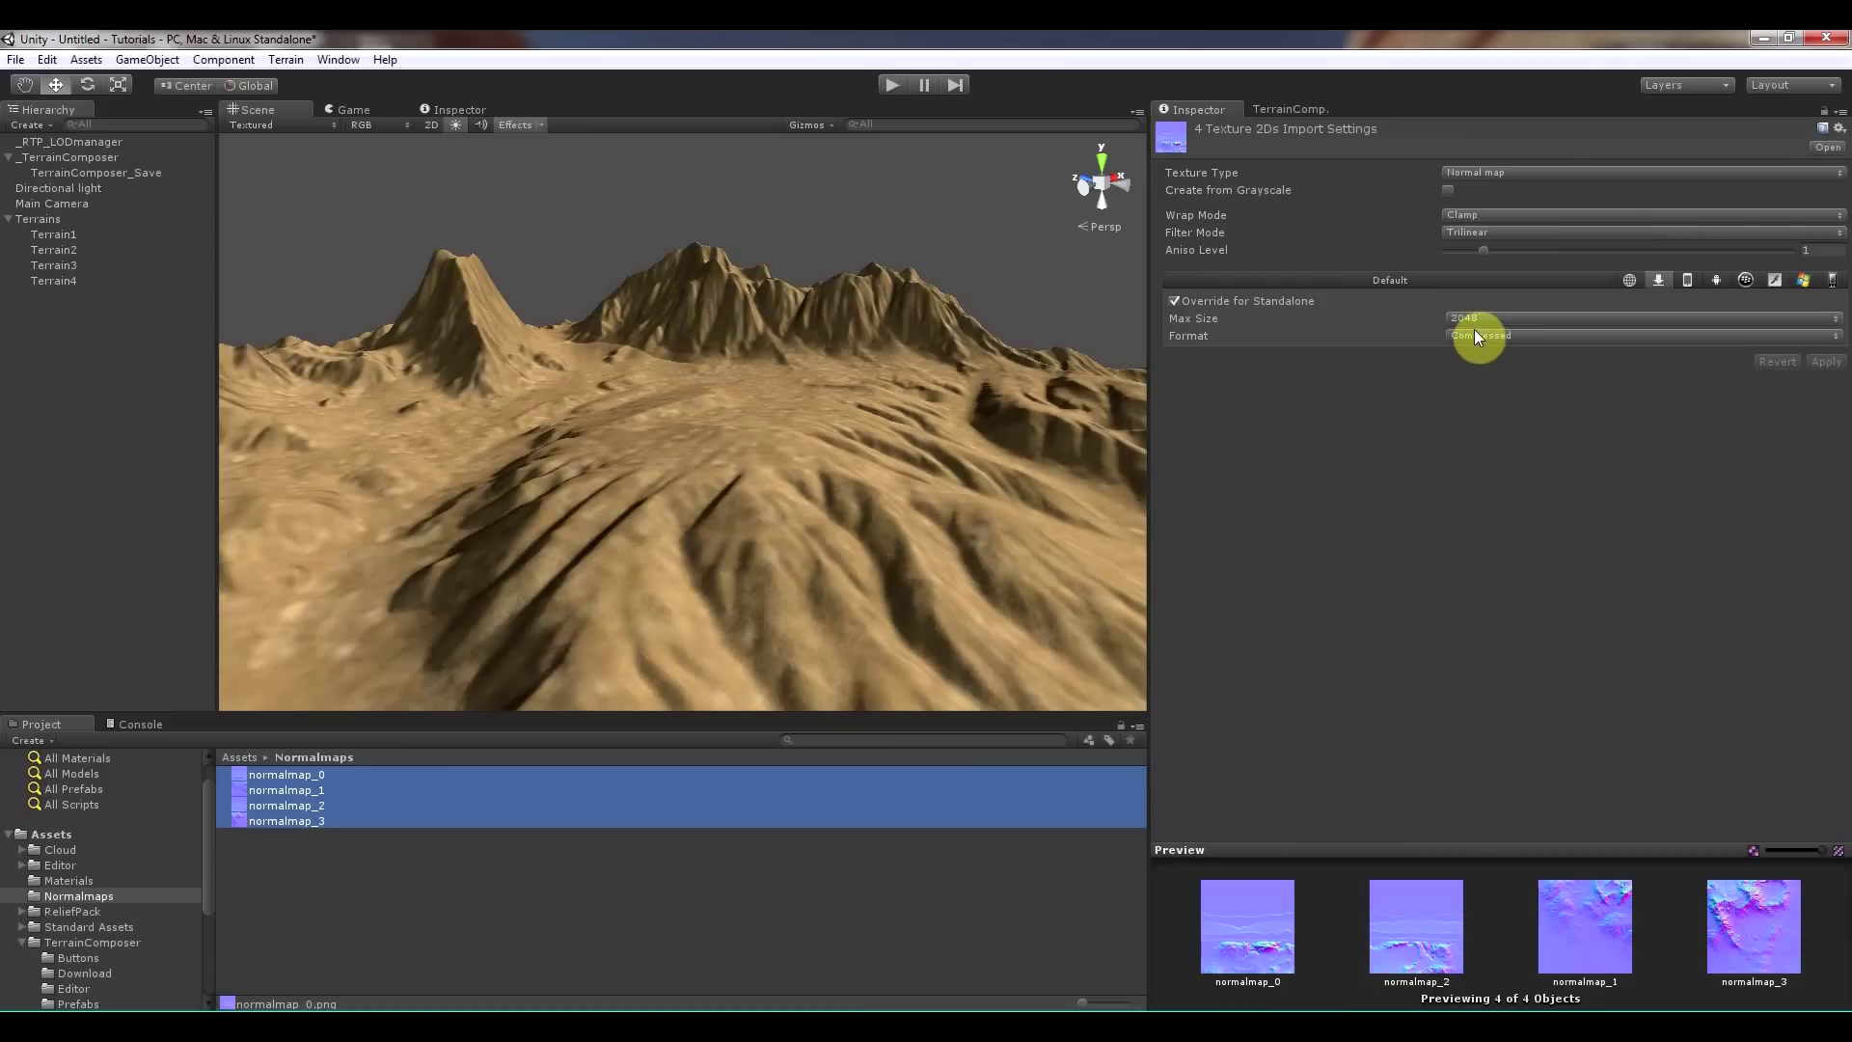
Set the four textures to max size 2048, Normal map type, with Create from Grayscale off.
click(1229, 305)
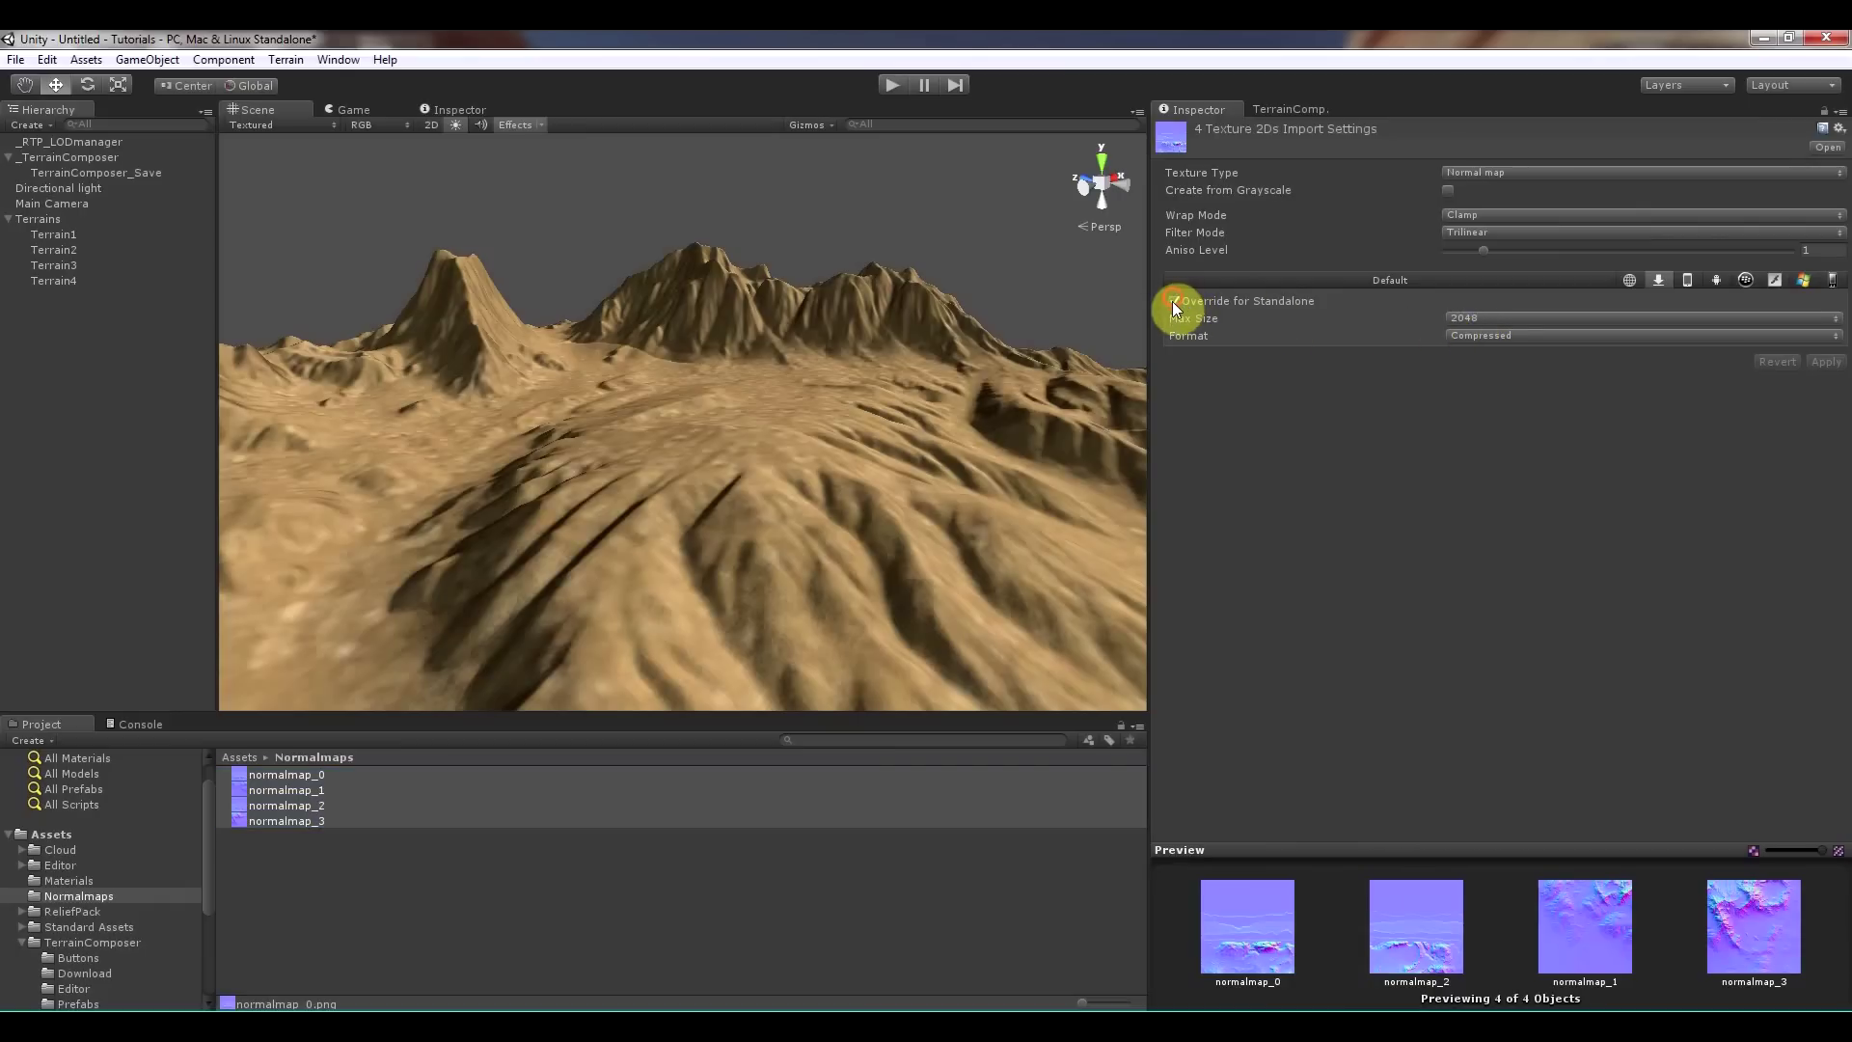
click(1173, 301)
click(1461, 317)
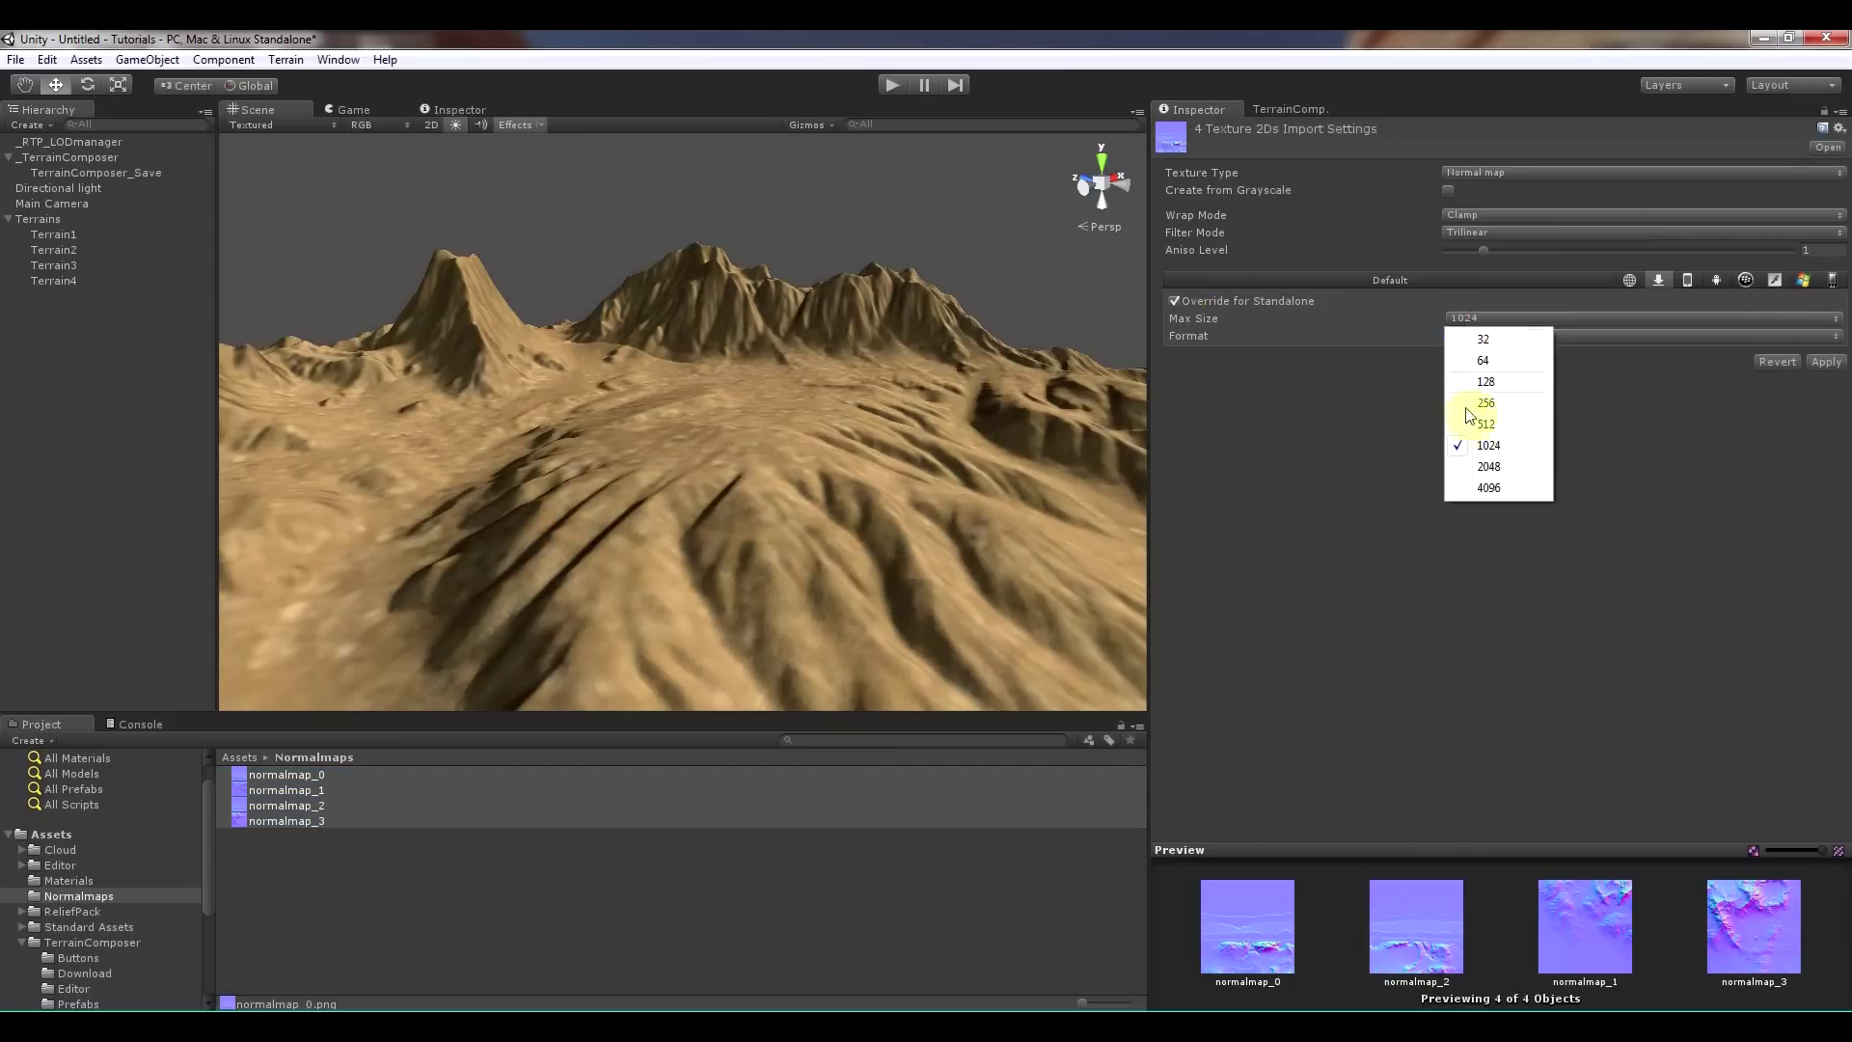
click(1479, 478)
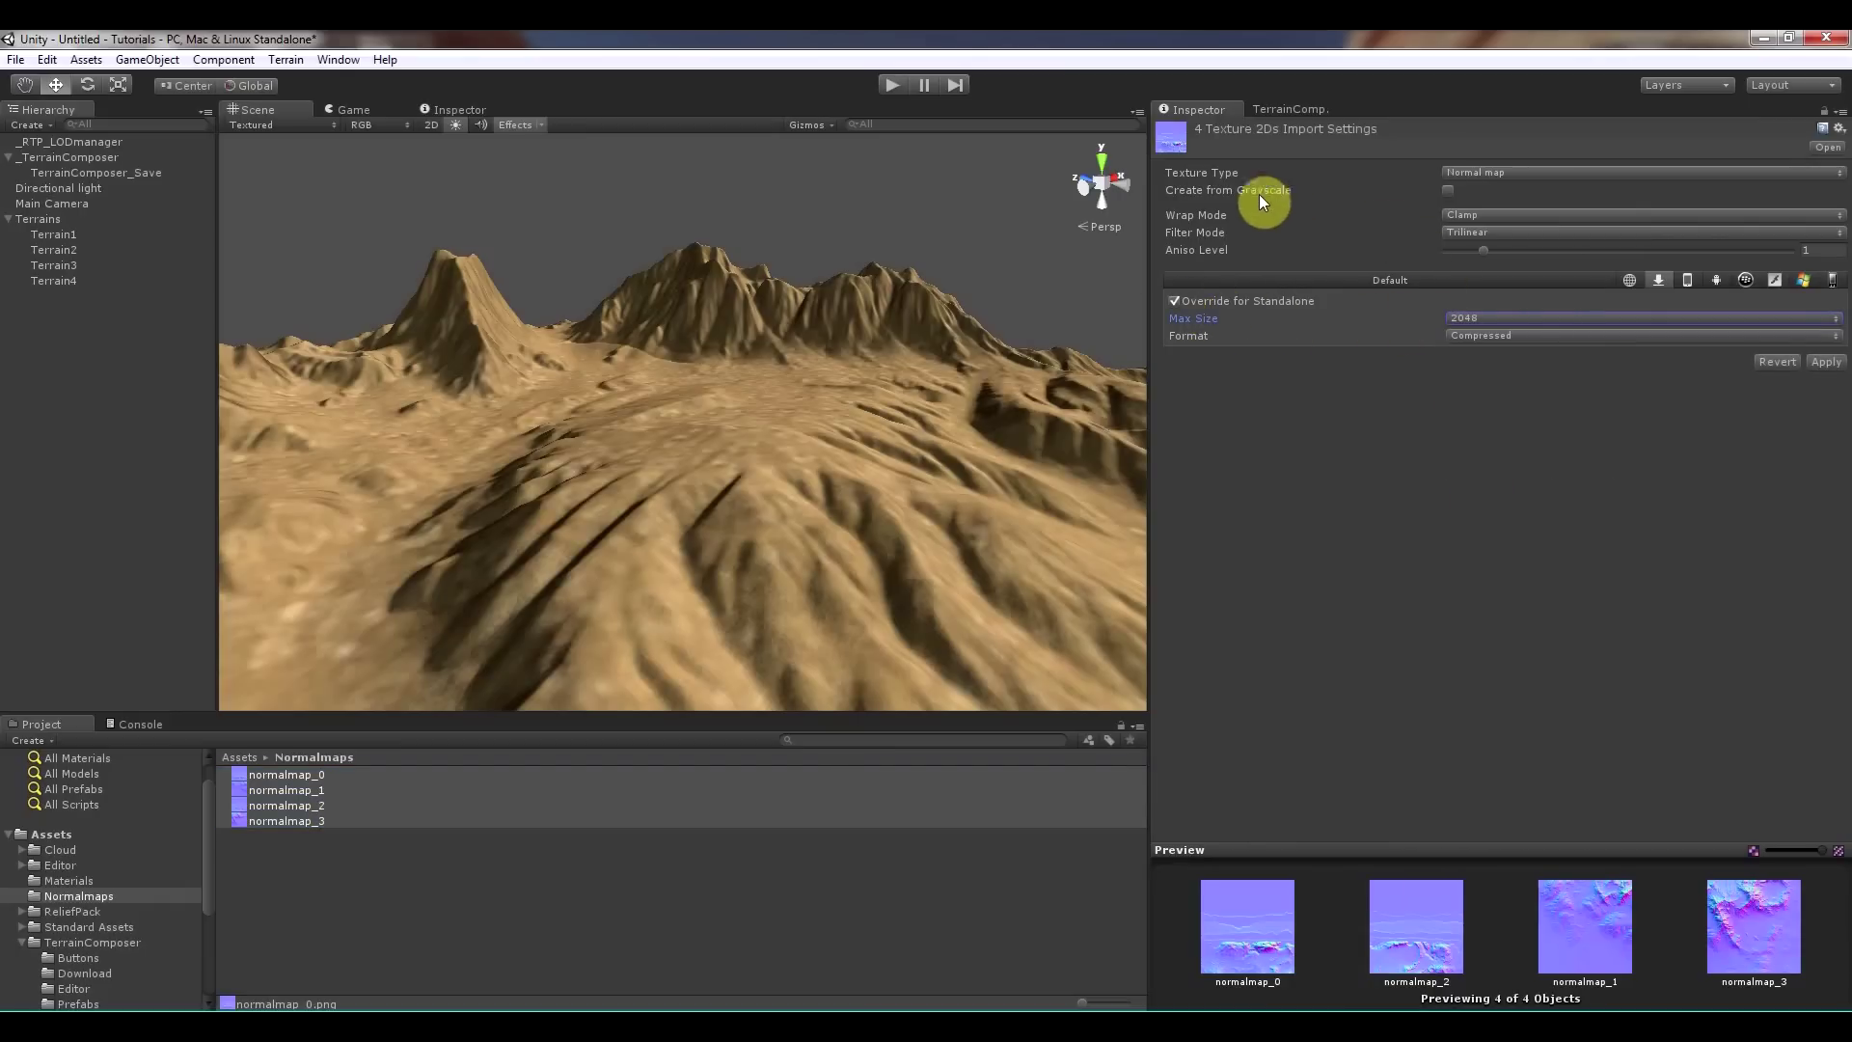
click(1466, 176)
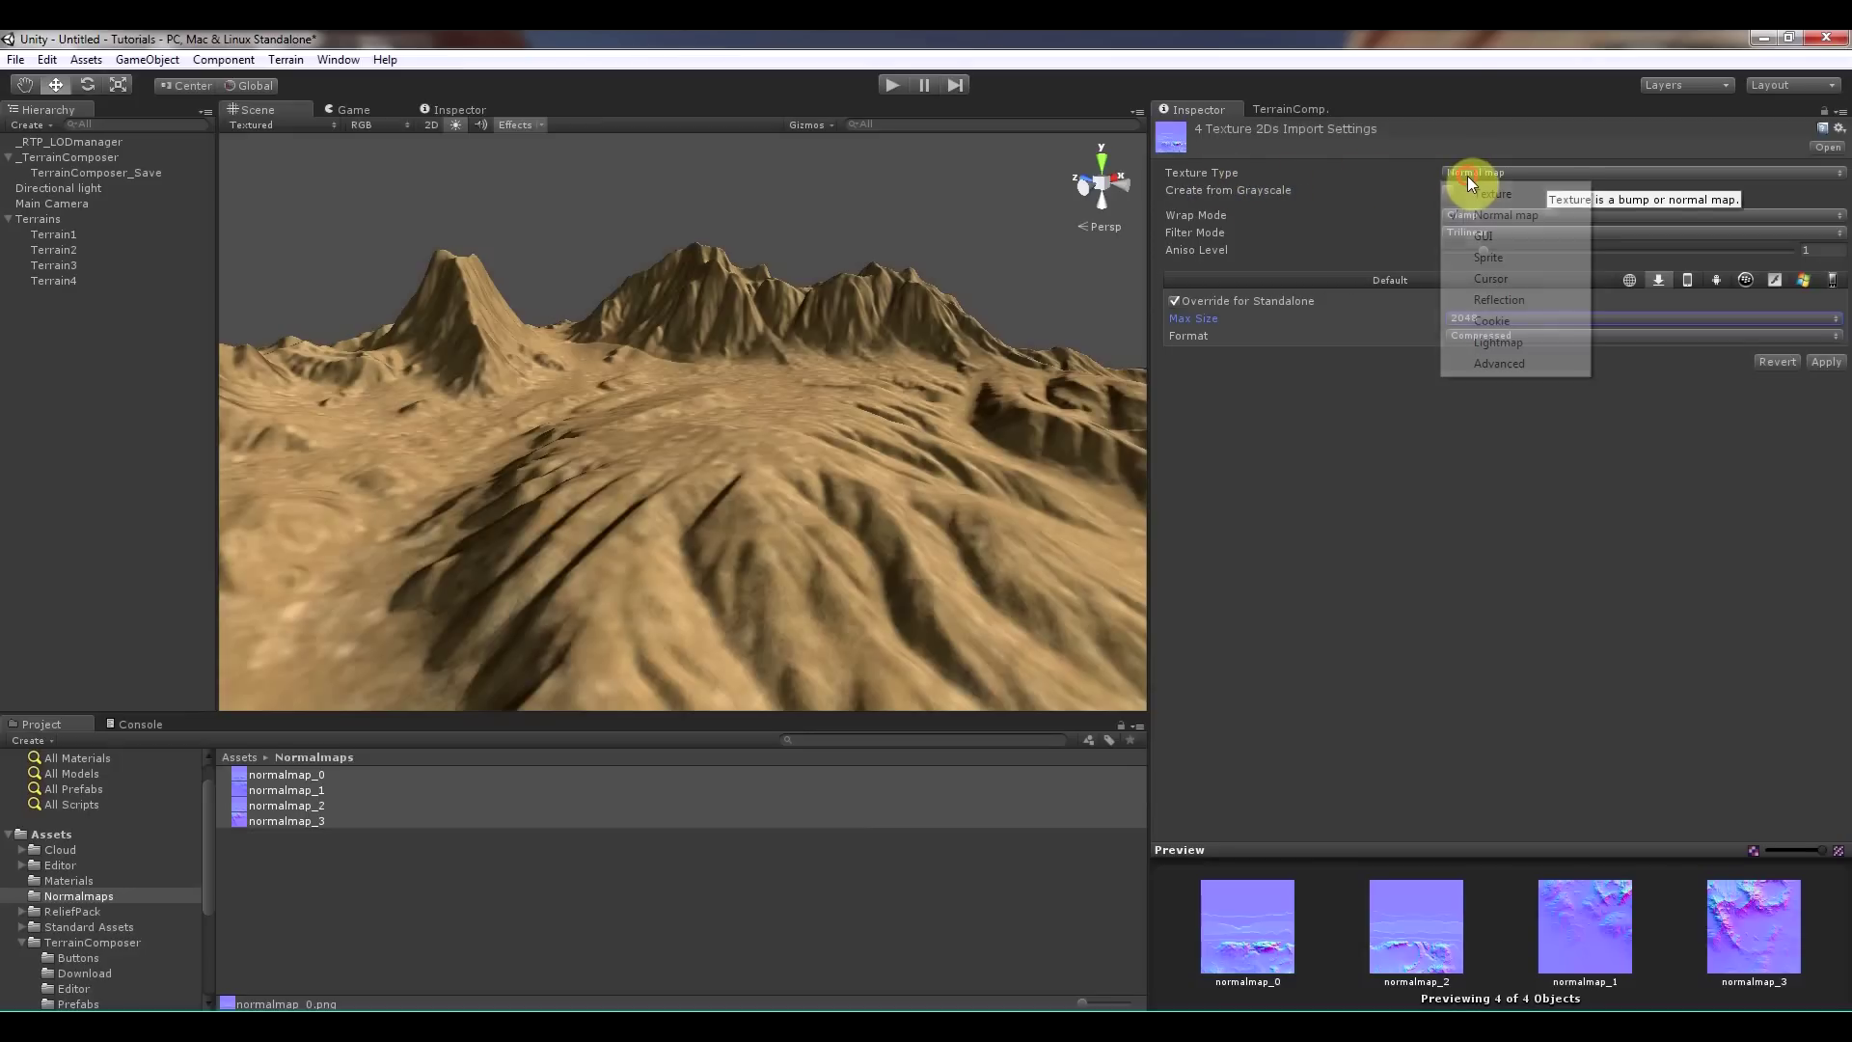
click(1474, 187)
click(1471, 172)
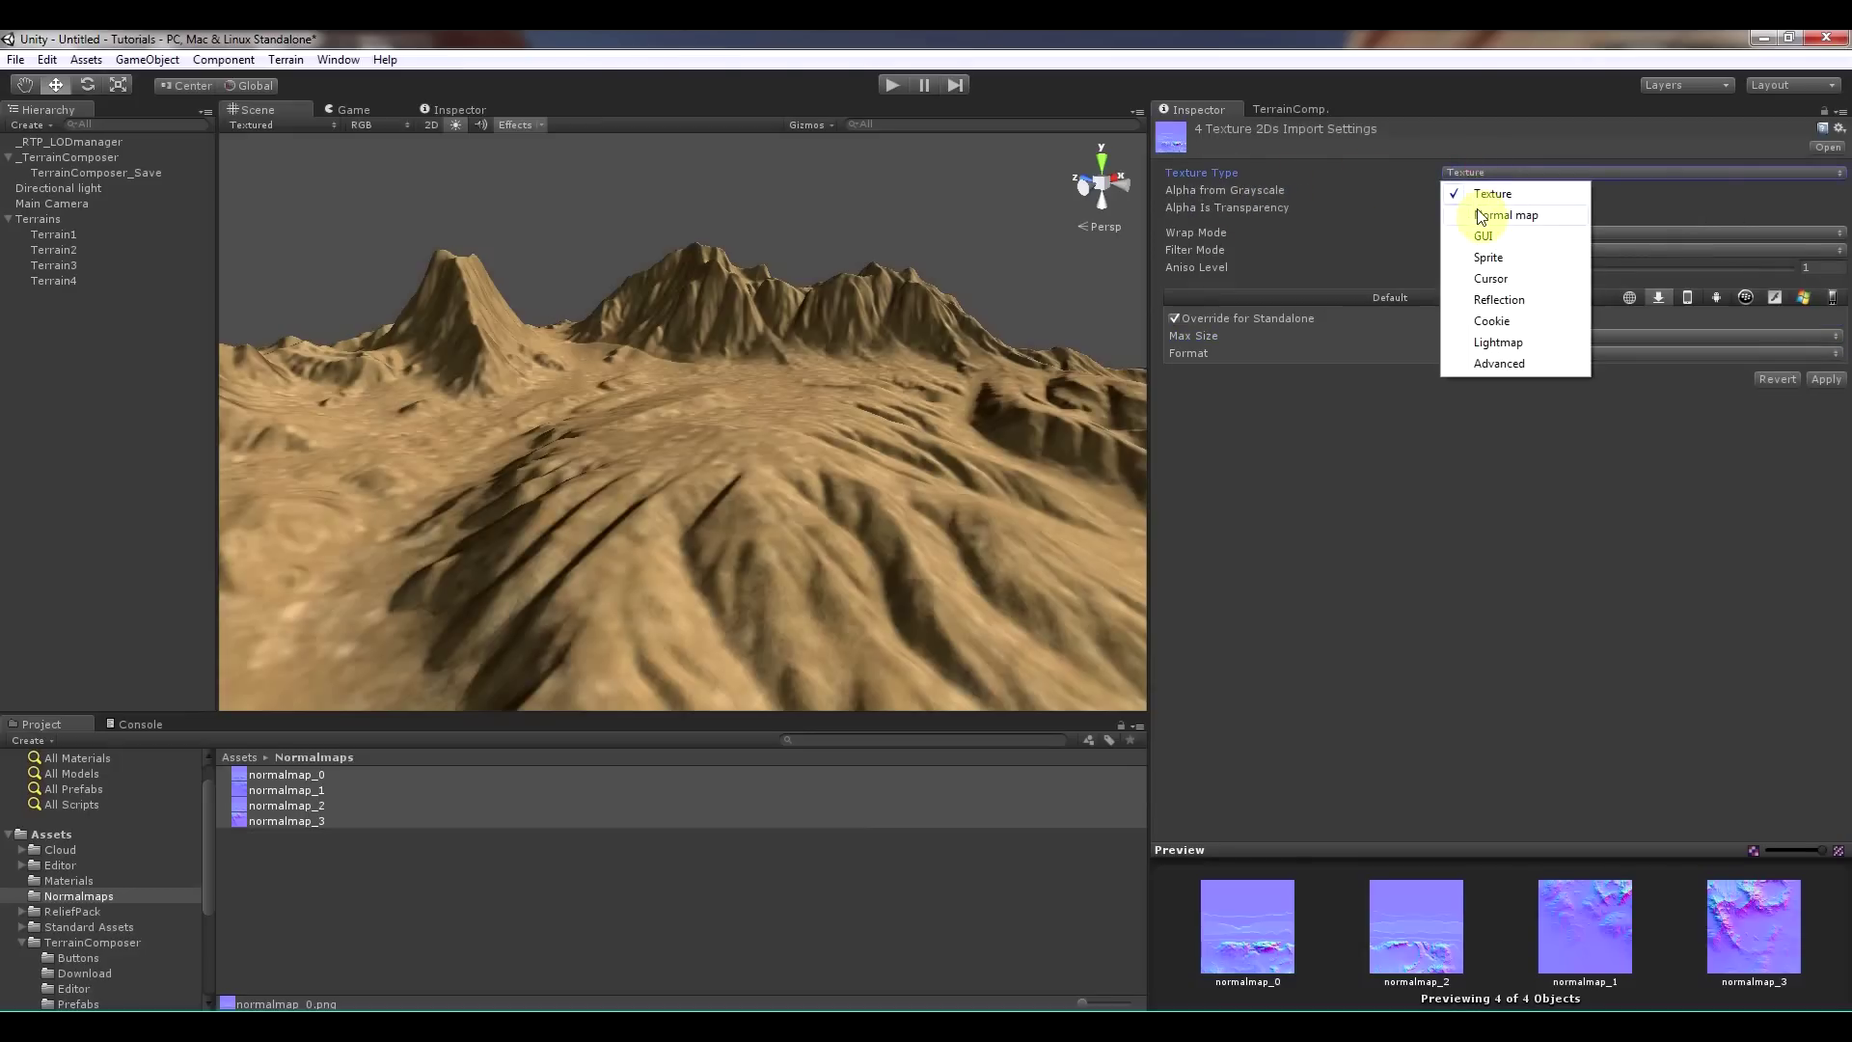
click(1477, 208)
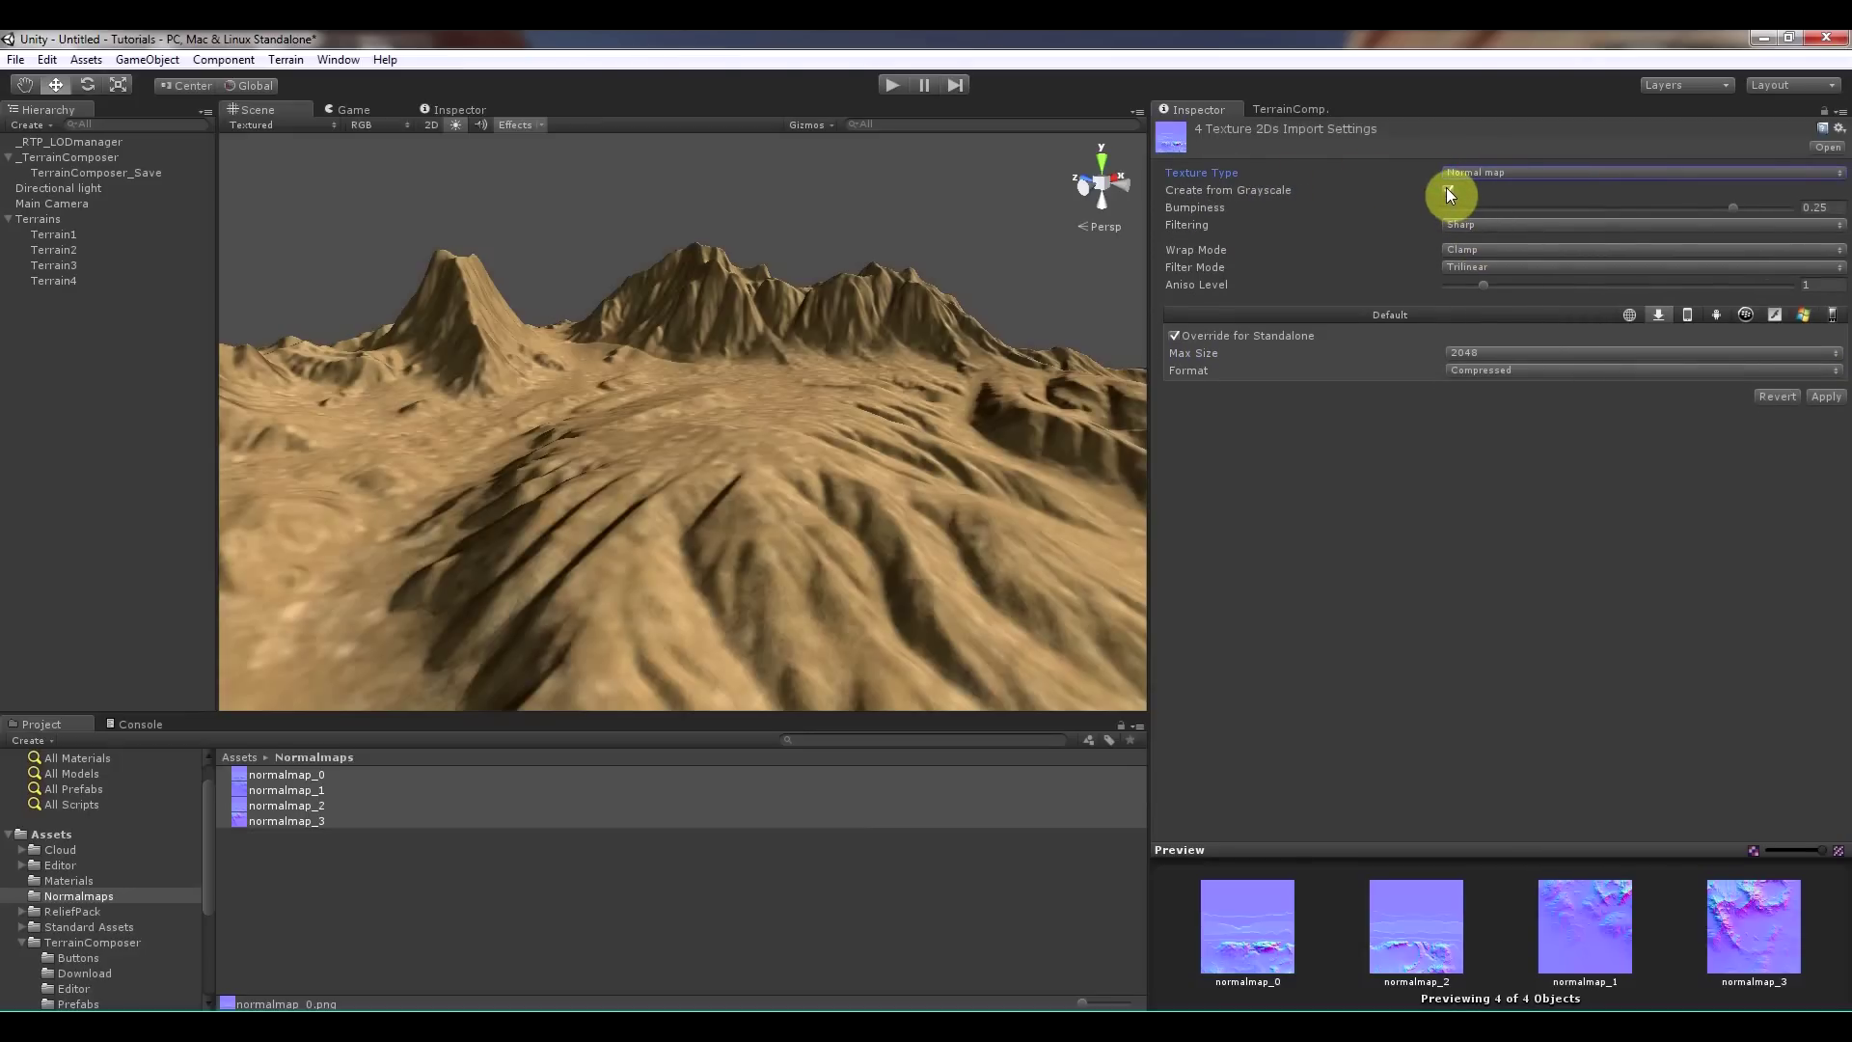
click(1446, 190)
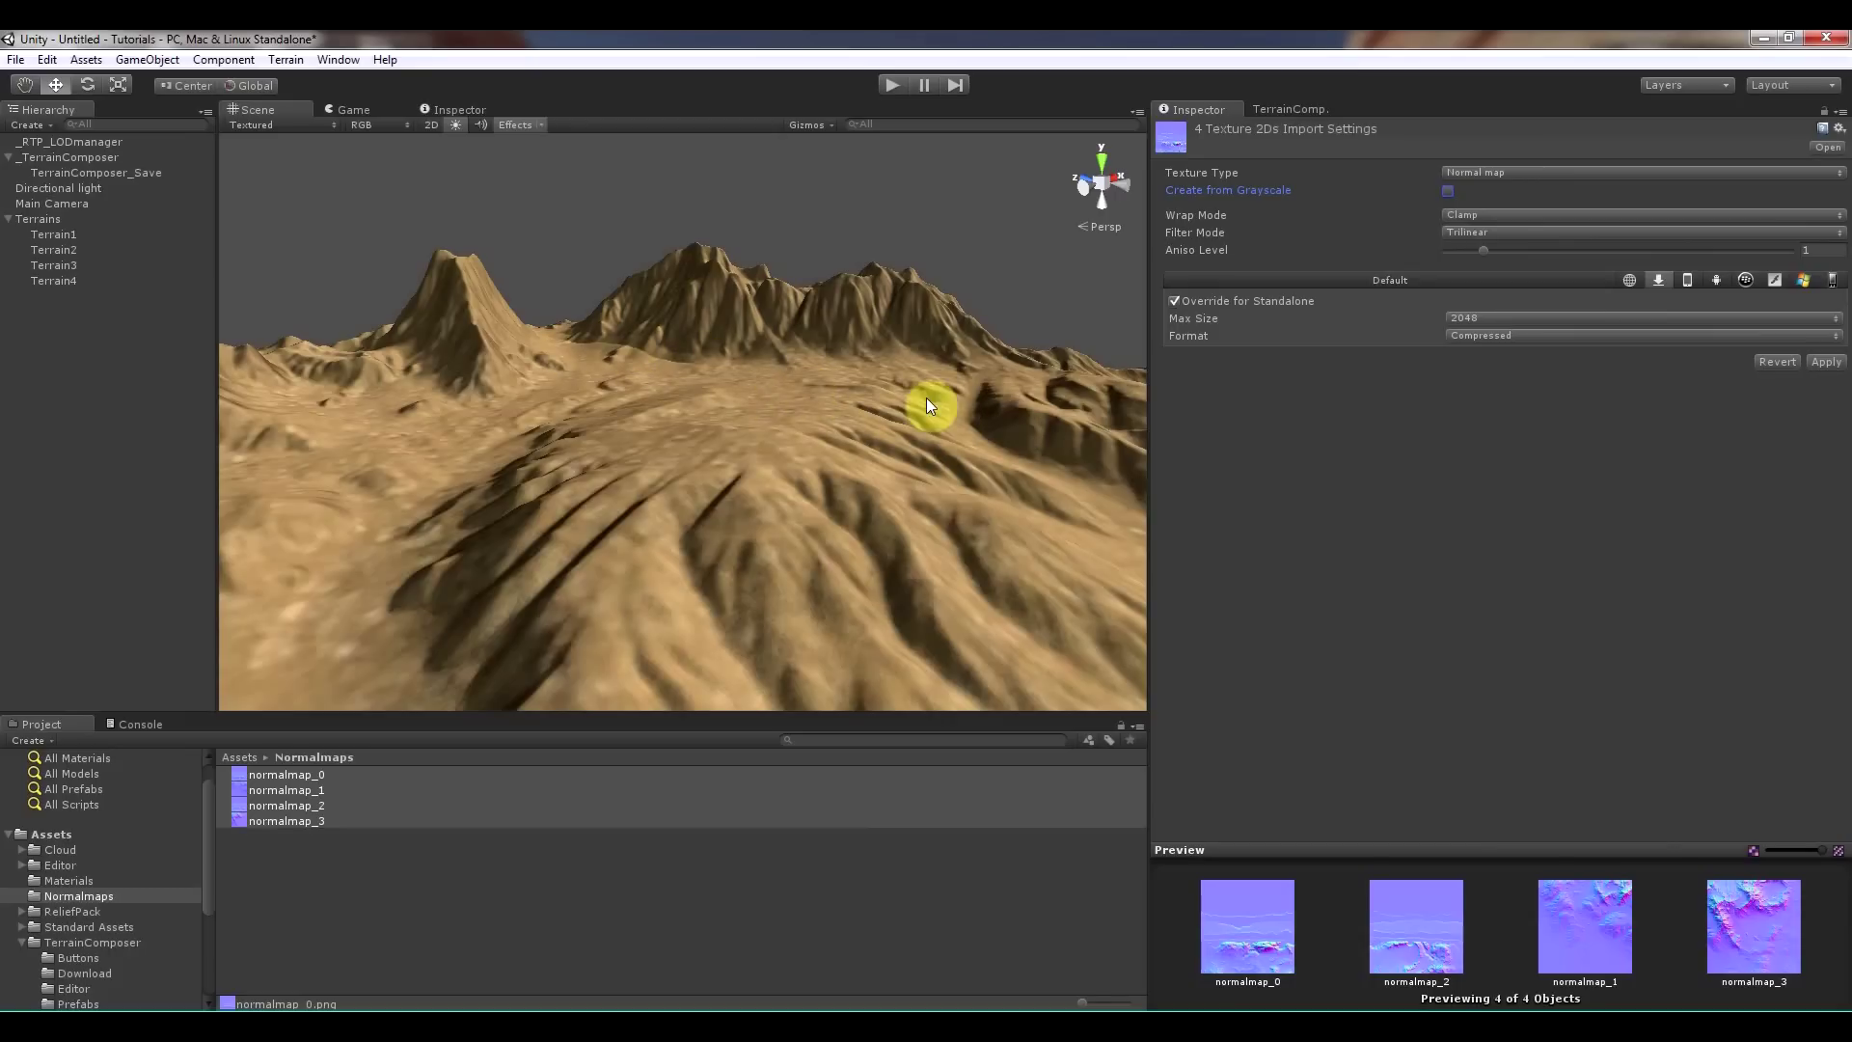
right_drag(926, 398, 798, 486)
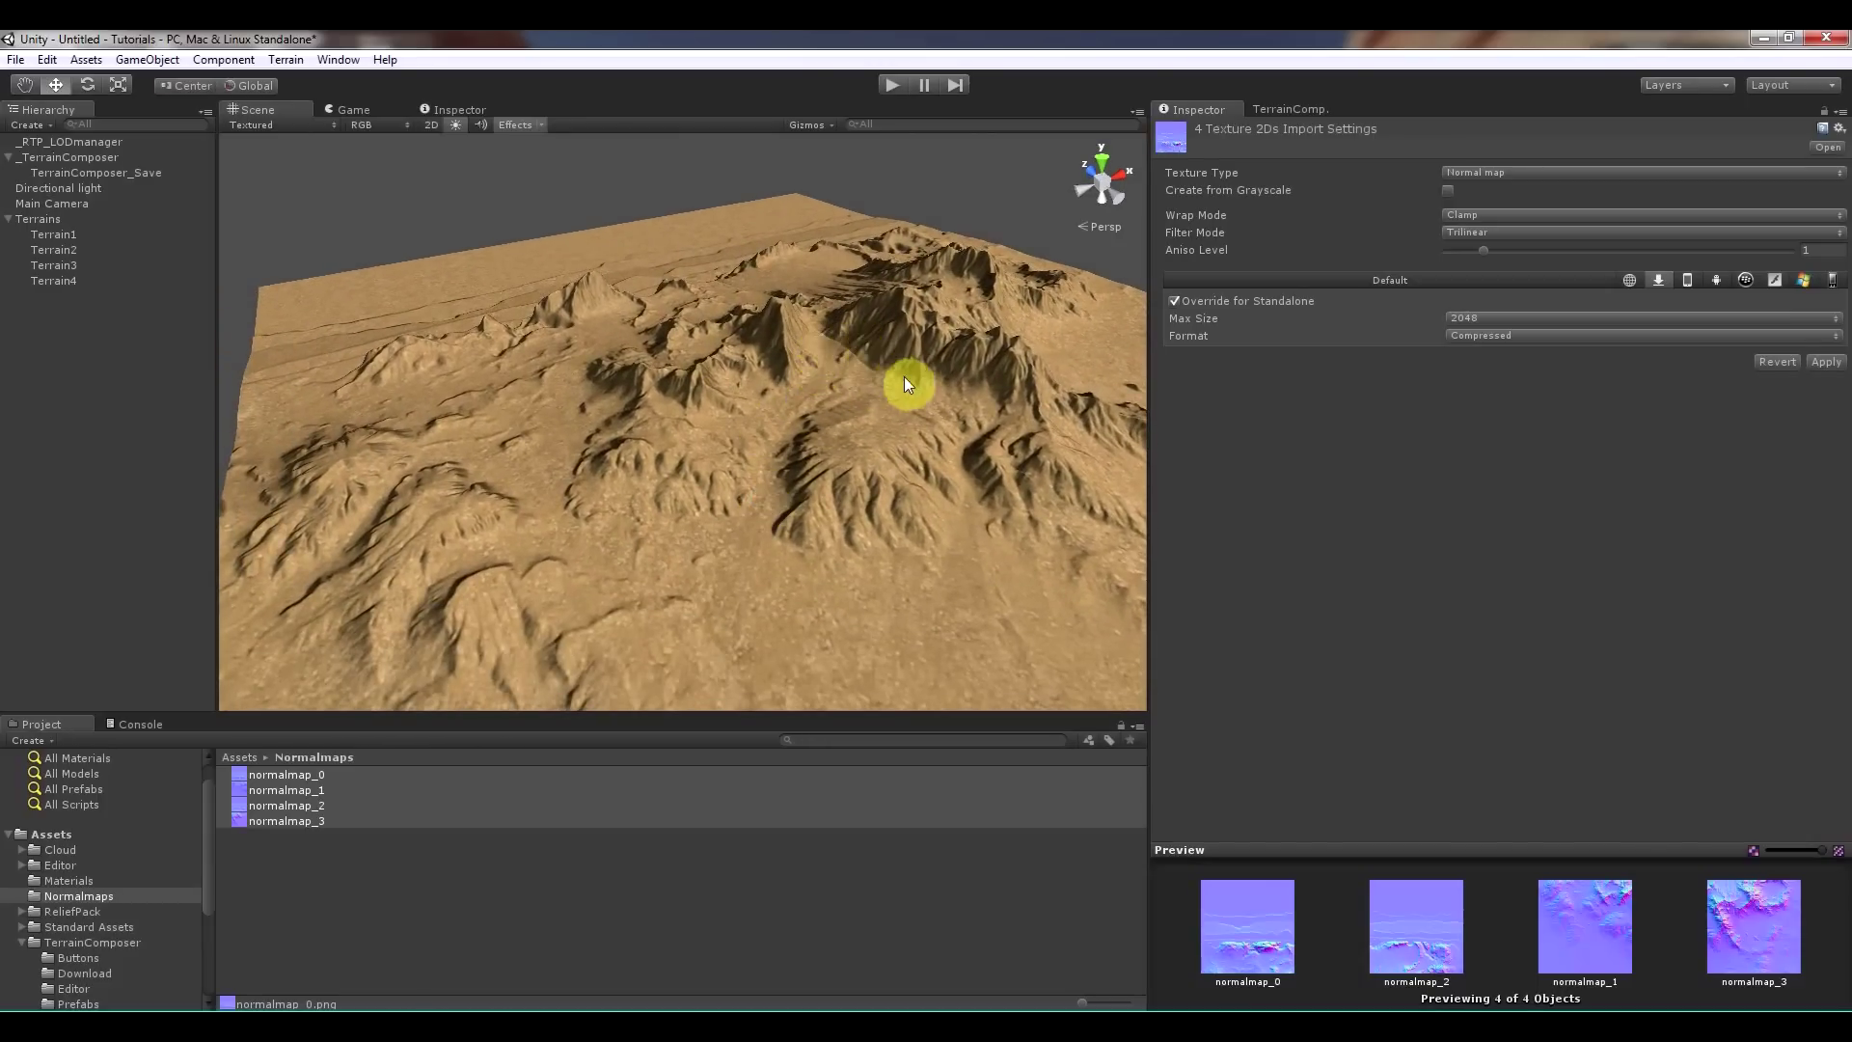